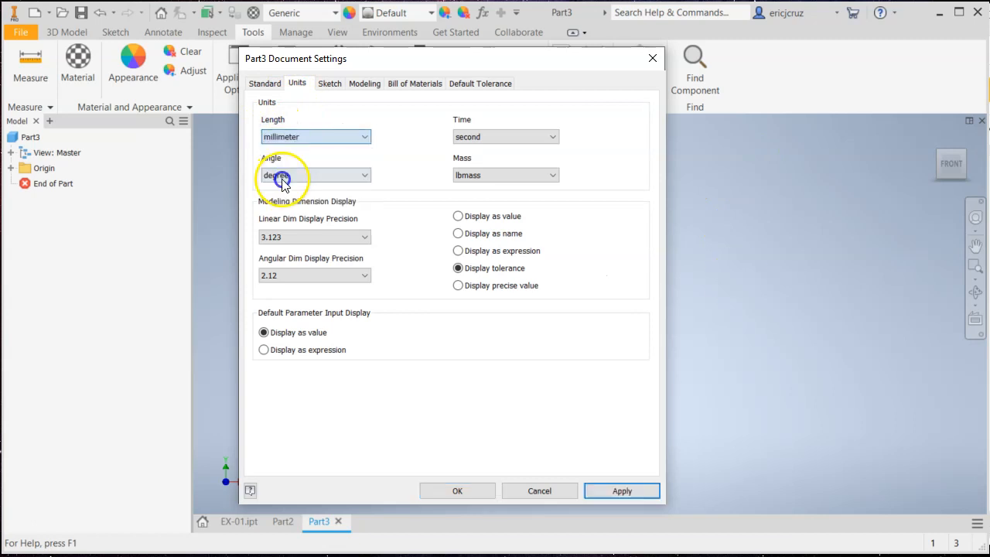
# Apply the document units with millimeter as the length unit and close the document settings
pyautogui.click(629, 491)
pyautogui.click(460, 492)
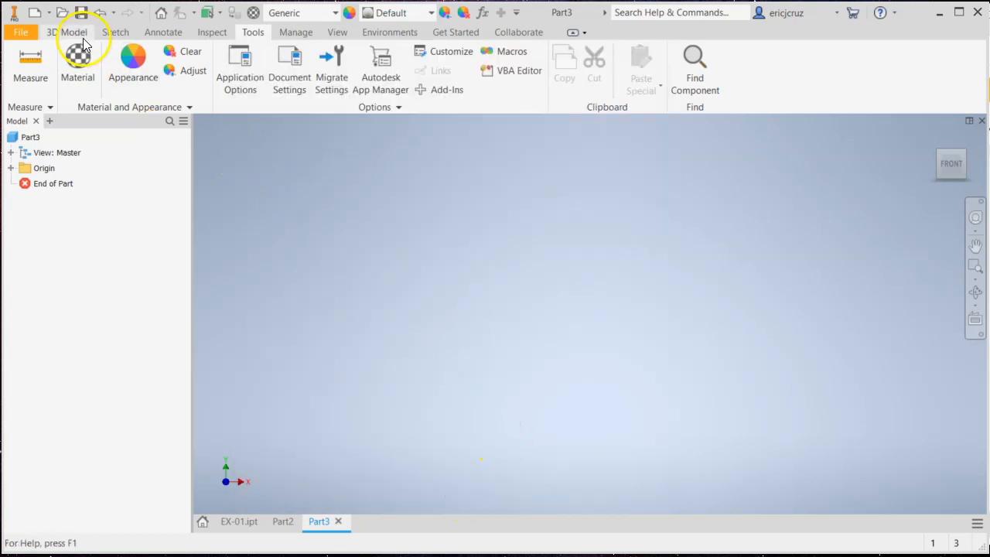
# Create a new 2D sketch on the XY plane
pyautogui.click(68, 34)
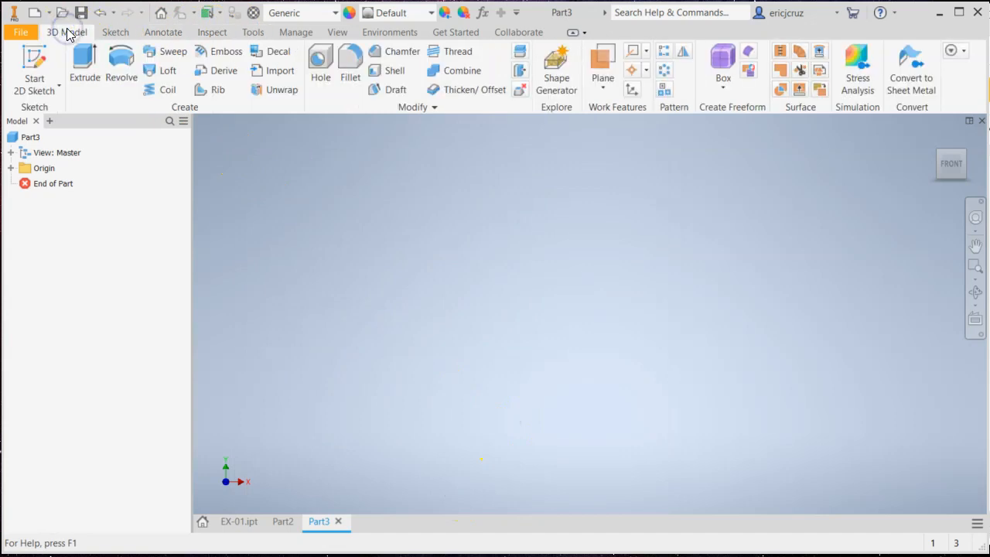
pyautogui.click(40, 56)
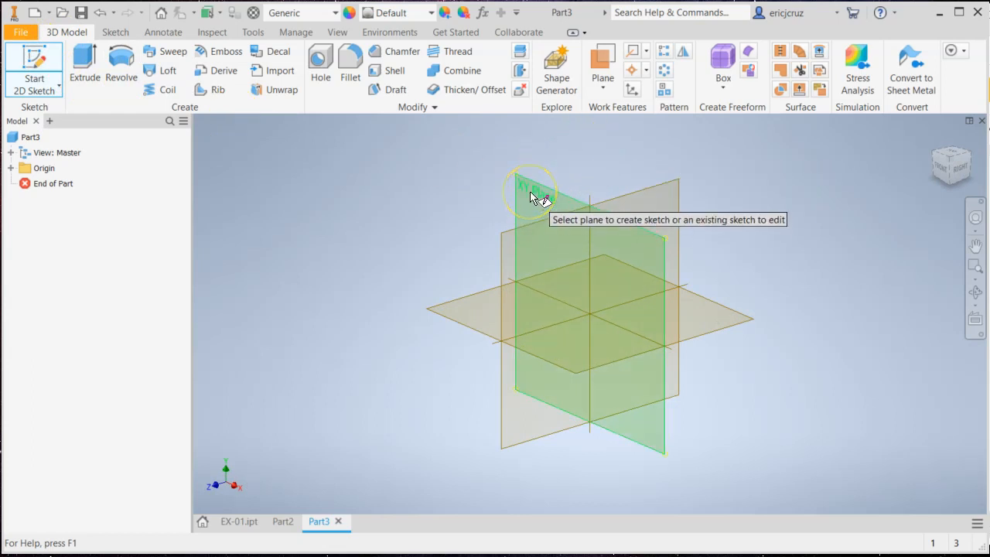
pyautogui.click(531, 197)
pyautogui.moveTo(673, 234); pyautogui.dragTo(526, 237, button='middle')
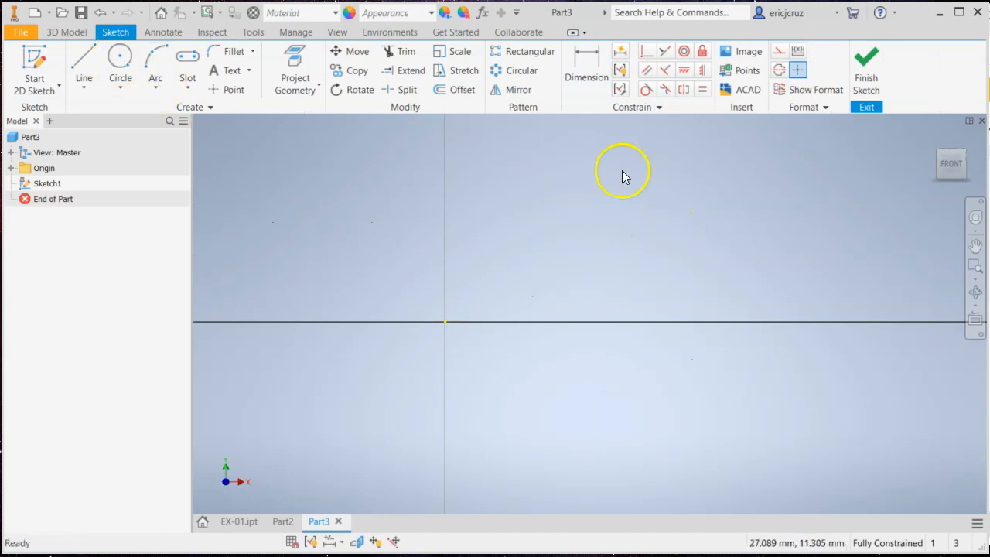
# Consult the EX-01 drawing in the browser and sketch a circle about 18 mm in diameter centred on the origin
pyautogui.hotkey('alt', 'Tab')
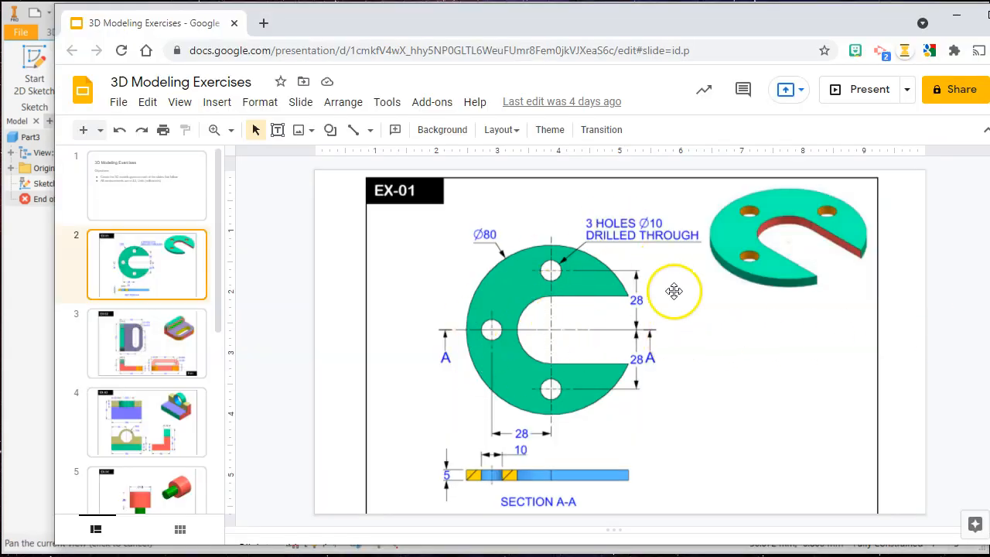
pyautogui.click(26, 246)
pyautogui.click(116, 57)
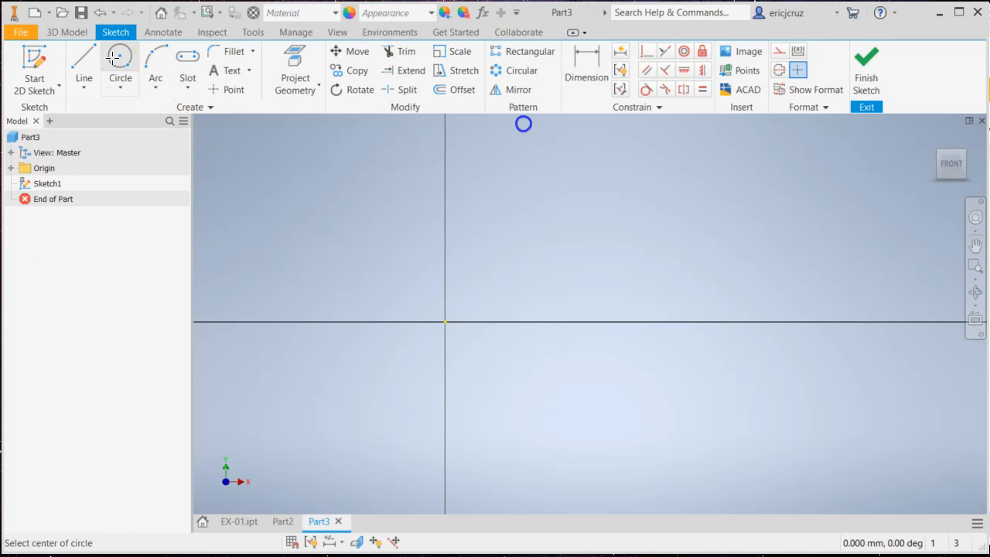
pyautogui.click(444, 321)
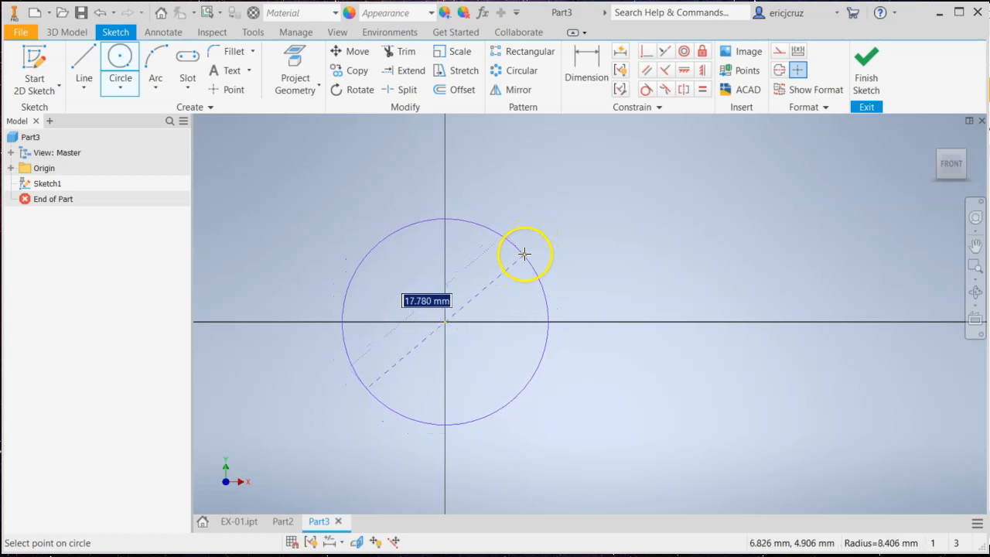
pyautogui.rightClick(523, 252)
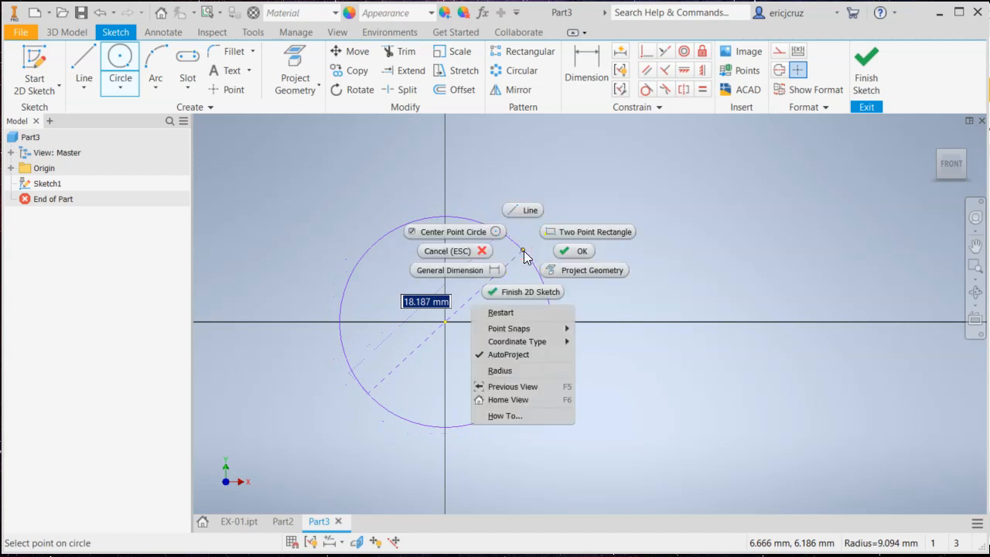
pyautogui.click(523, 372)
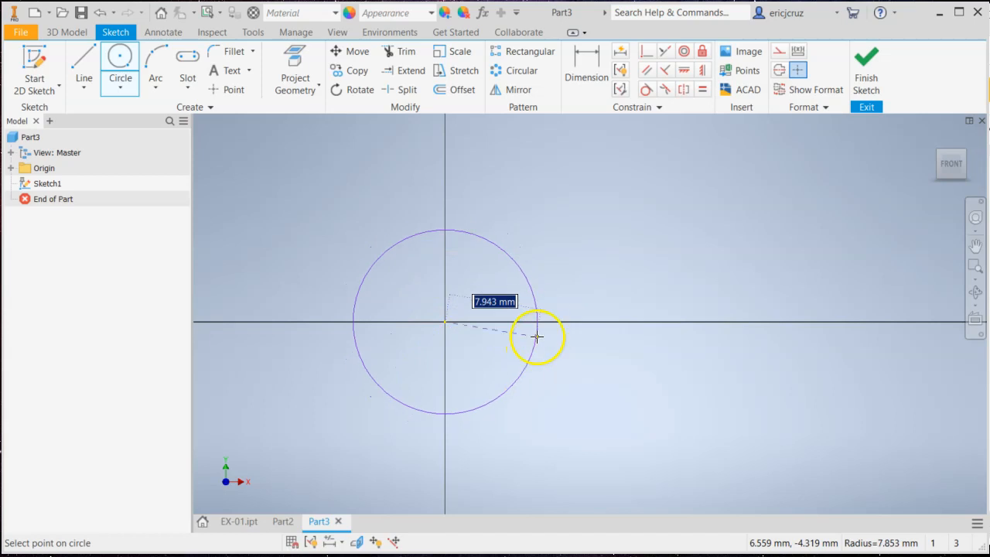
pyautogui.rightClick(523, 256)
pyautogui.click(539, 376)
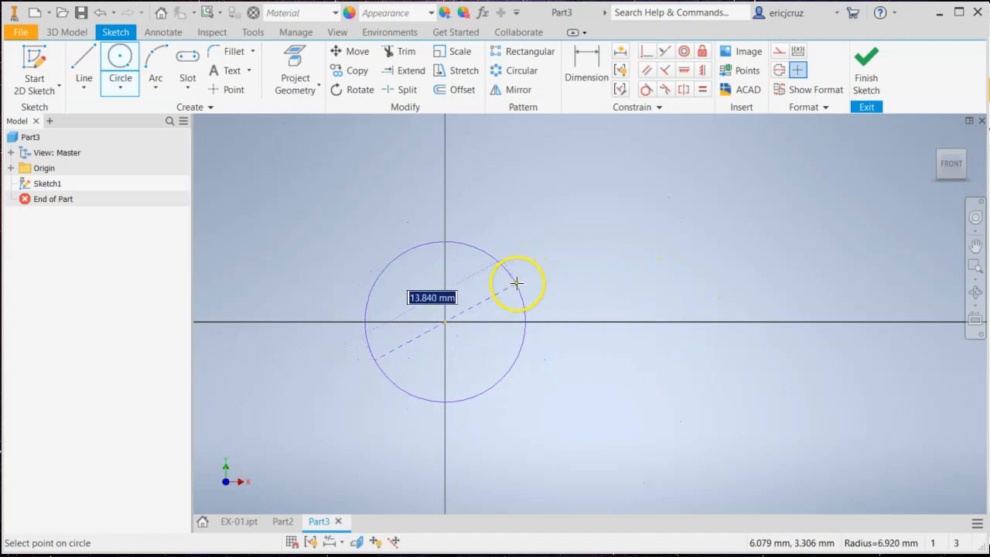
pyautogui.click(533, 266)
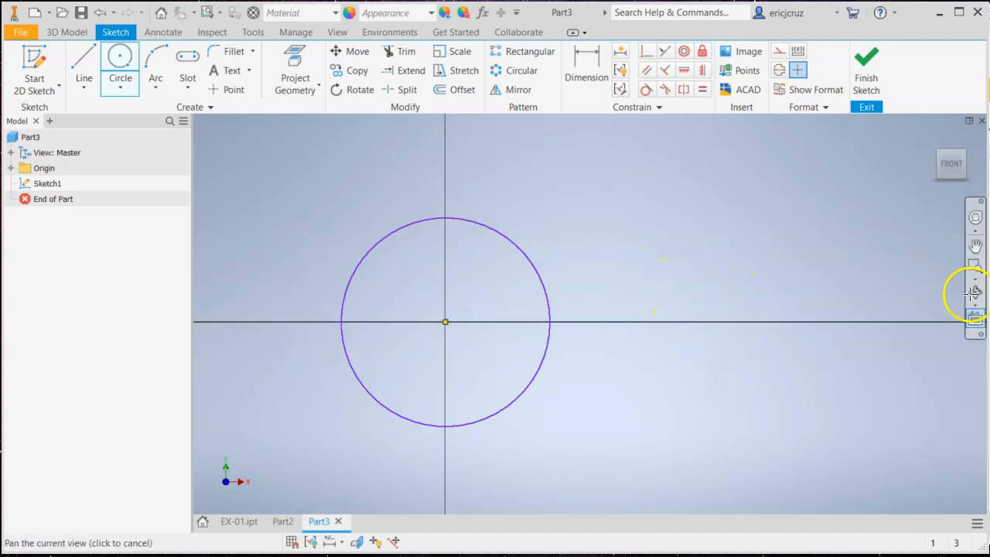
# Check the outer diameter on the EX-01 drawing, dimension the circle to 80 mm and finish the sketch
pyautogui.hotkey('alt', 'Tab')
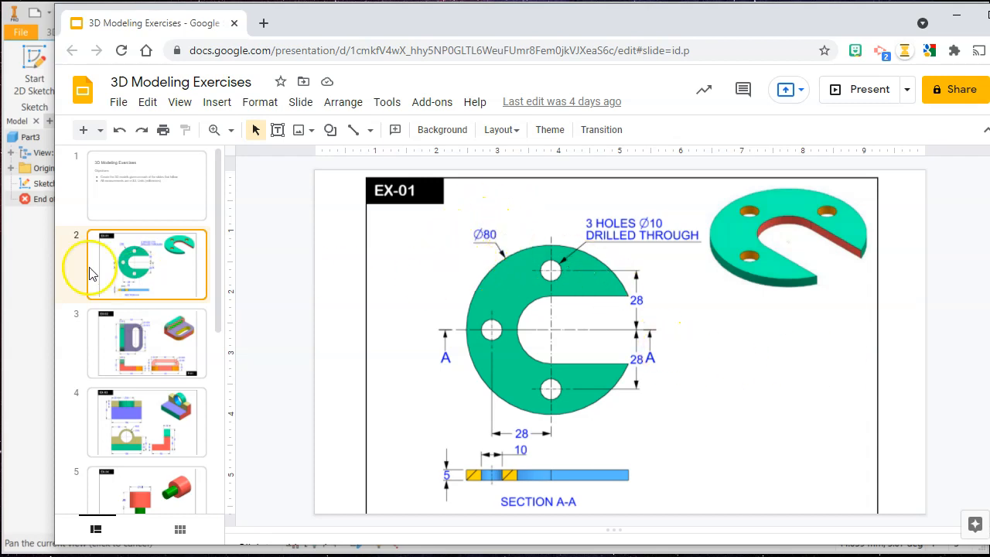
pyautogui.click(31, 260)
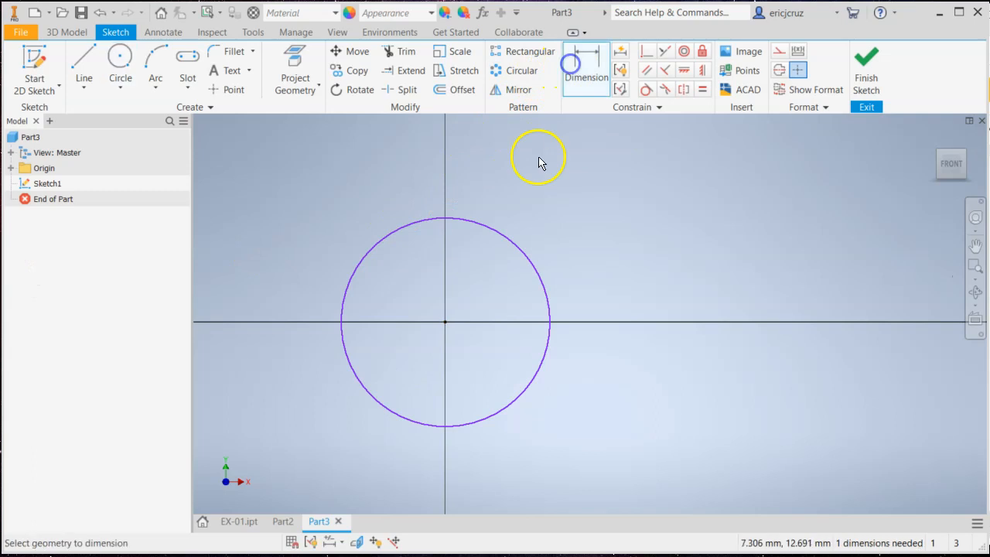
pyautogui.click(513, 243)
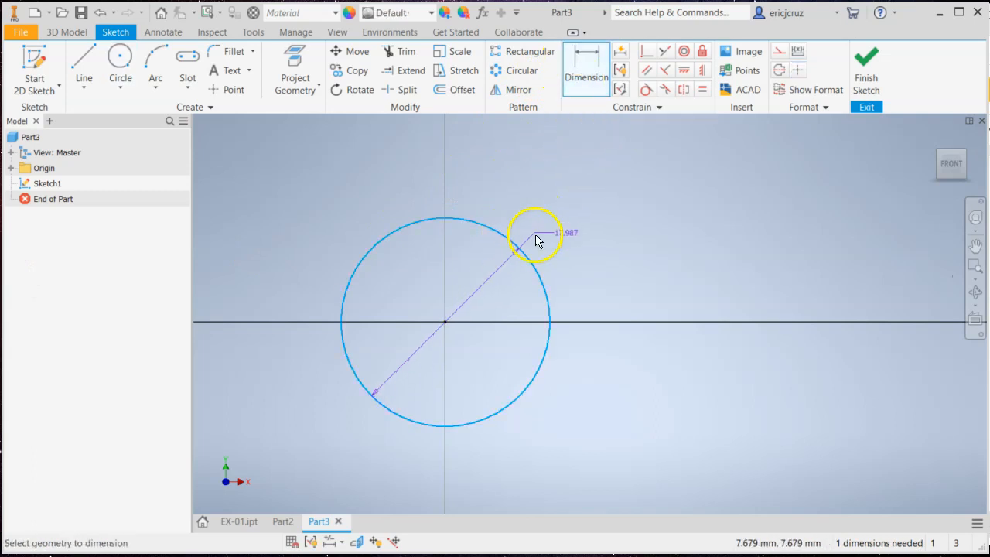
pyautogui.click(531, 205)
pyautogui.click(501, 230)
pyautogui.write('80')
pyautogui.press('Return')
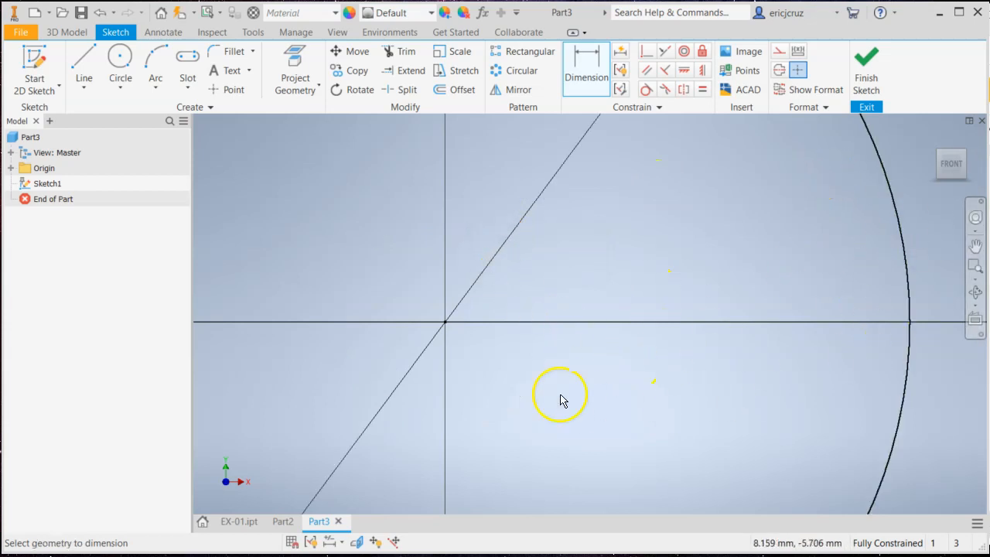
pyautogui.click(952, 166)
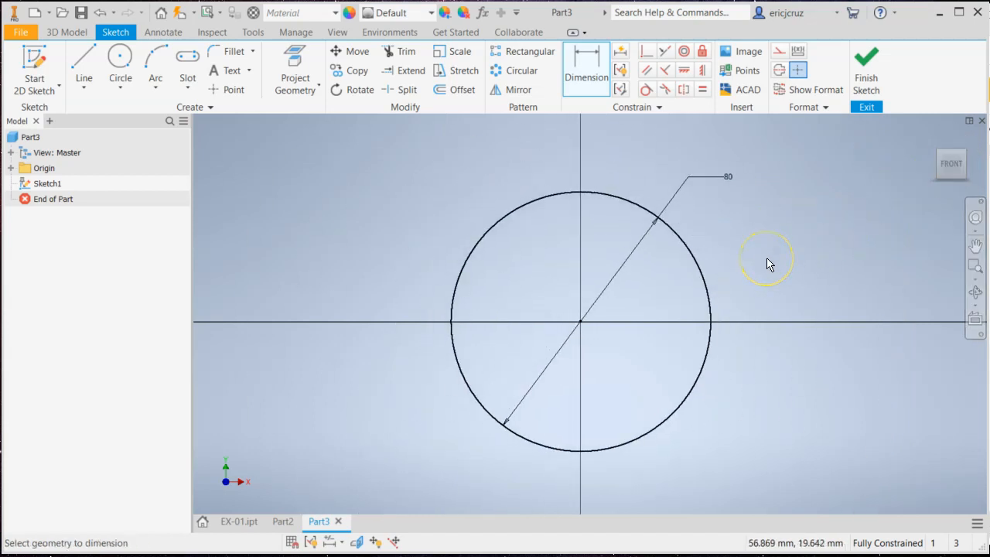
pyautogui.click(866, 66)
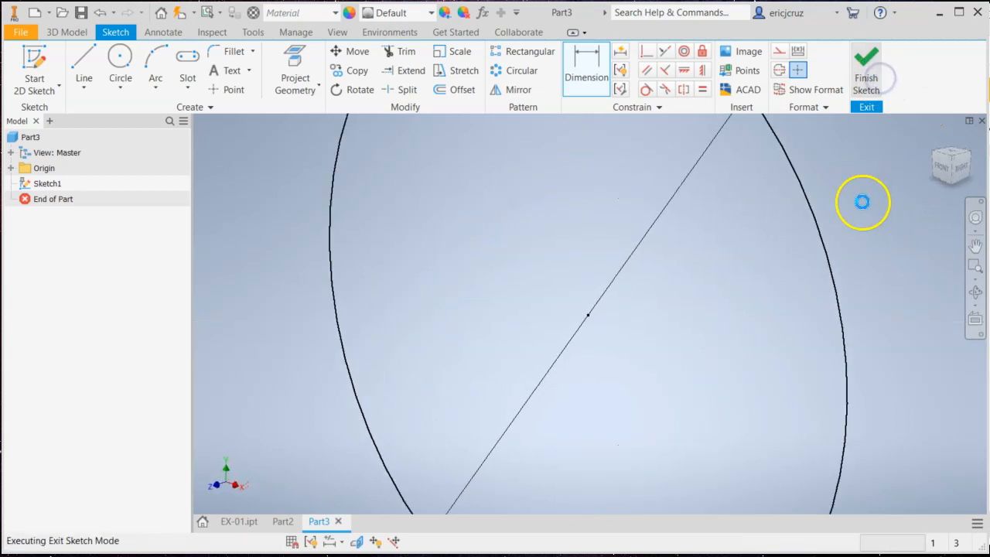
# Check the thickness on the EX-01 drawing and extrude the circle 5 mm in the default direction
pyautogui.click(935, 139)
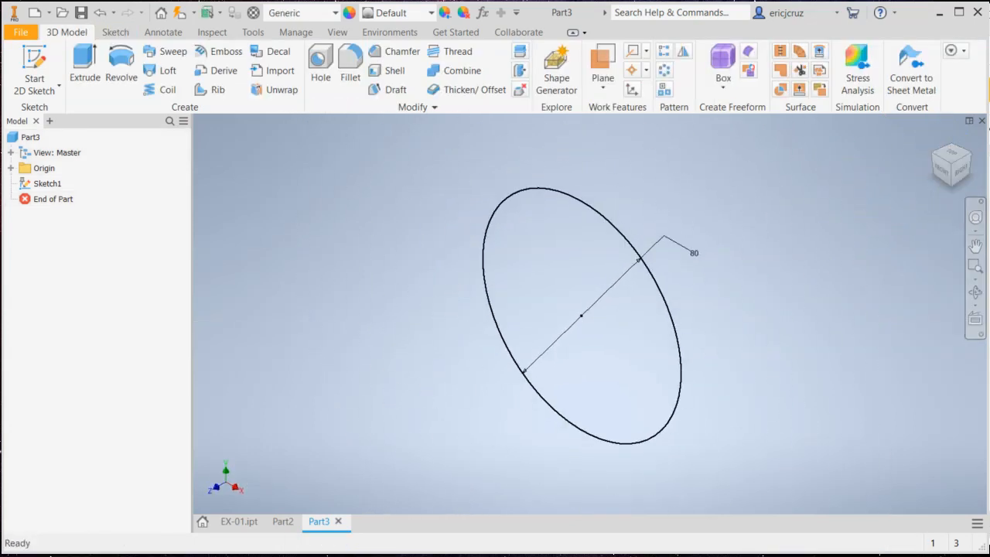
pyautogui.hotkey('alt', 'Tab')
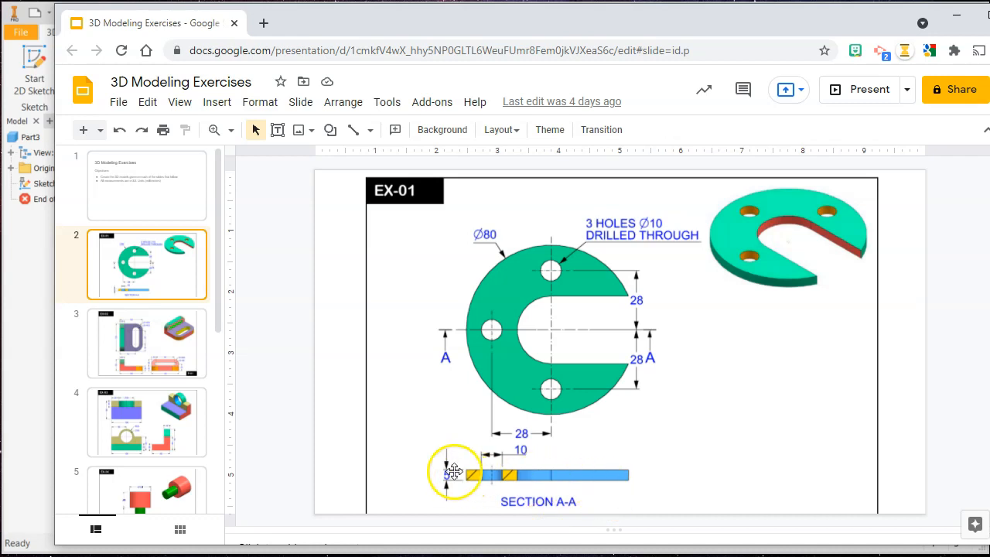
pyautogui.click(39, 319)
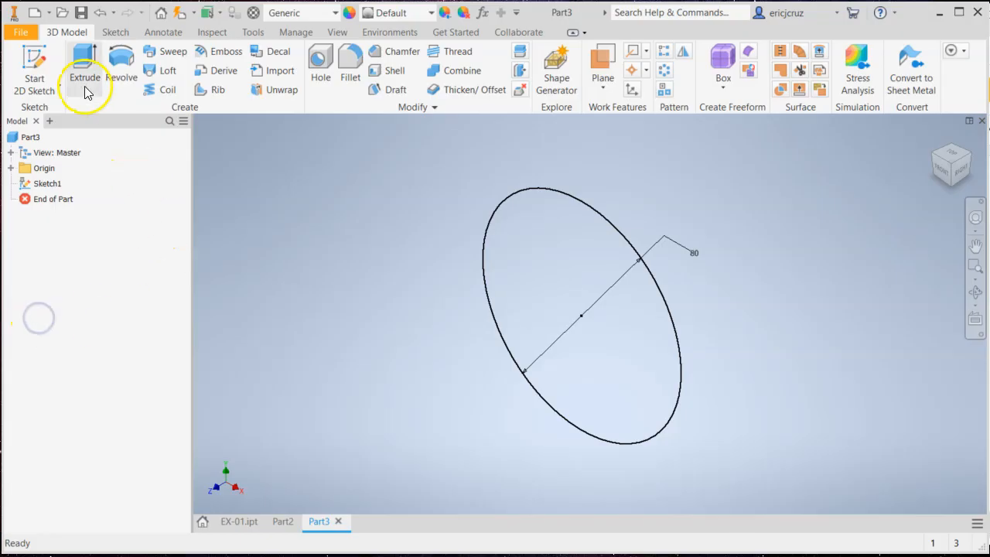
pyautogui.click(82, 71)
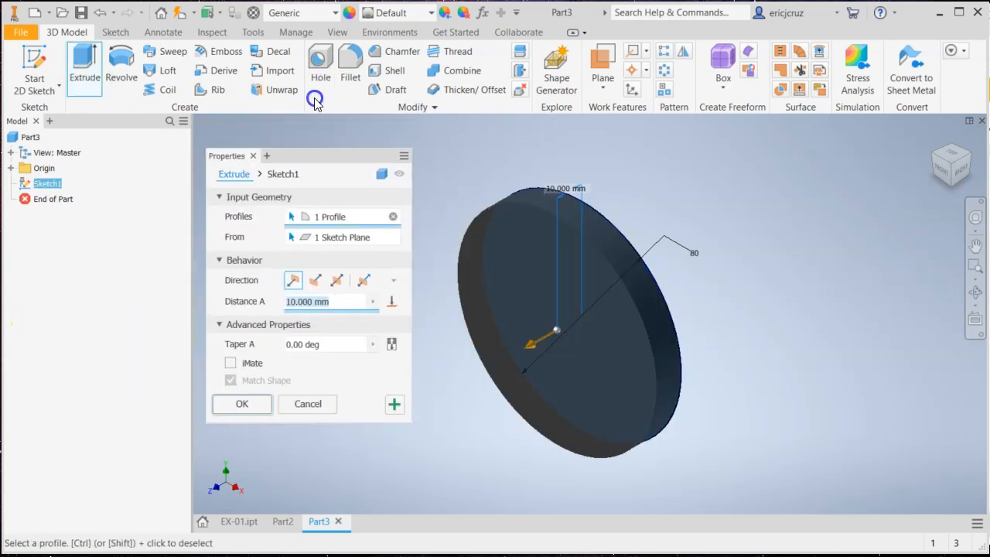
pyautogui.click(309, 251)
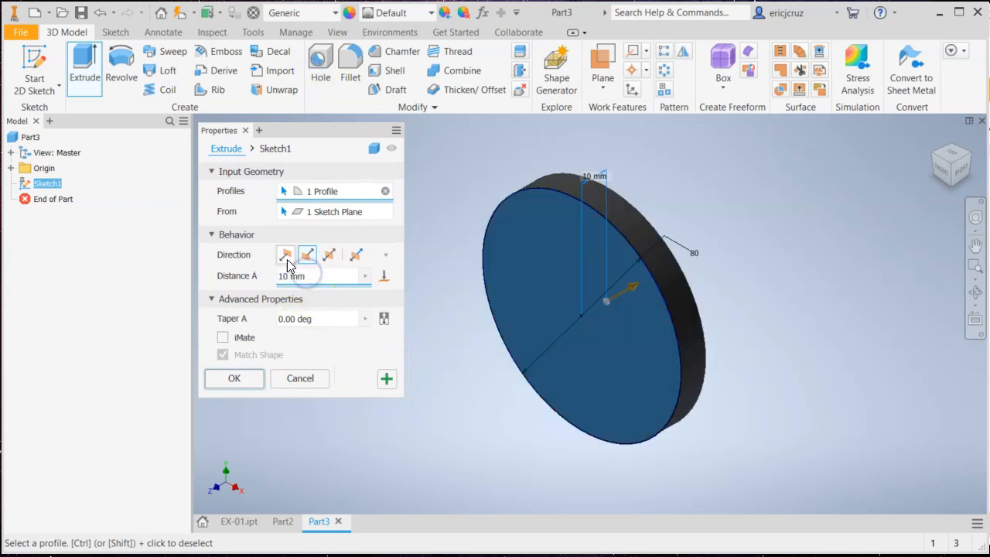
pyautogui.click(286, 258)
pyautogui.click(301, 278)
pyautogui.click(316, 277)
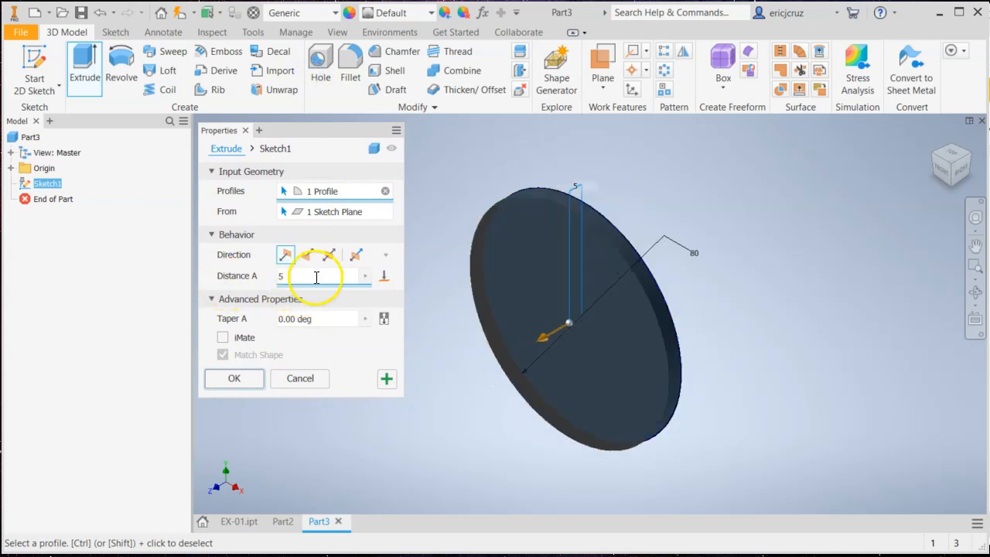
pyautogui.write('5')
pyautogui.click(247, 379)
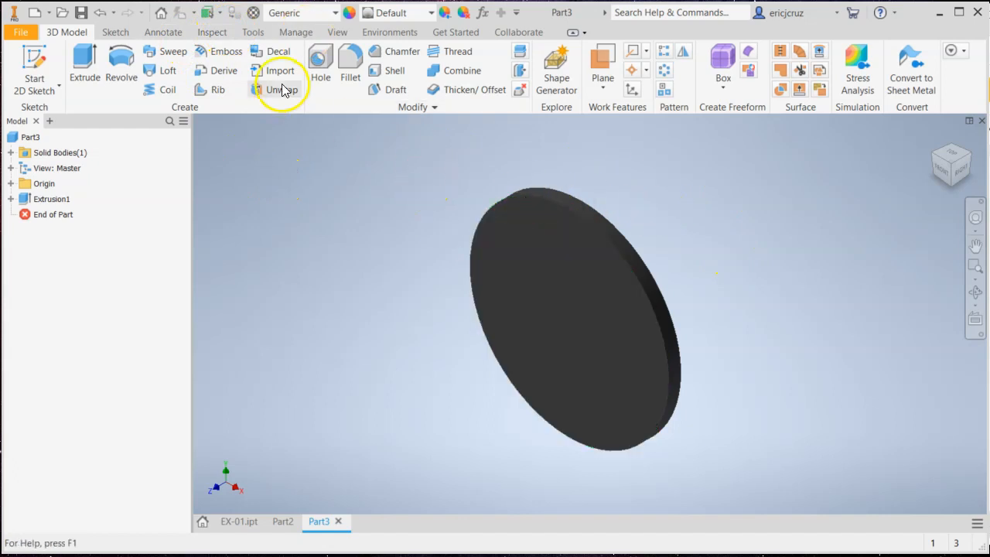
# Adjust the solid disc's appearance to a dark magenta colour and apply it
pyautogui.click(260, 34)
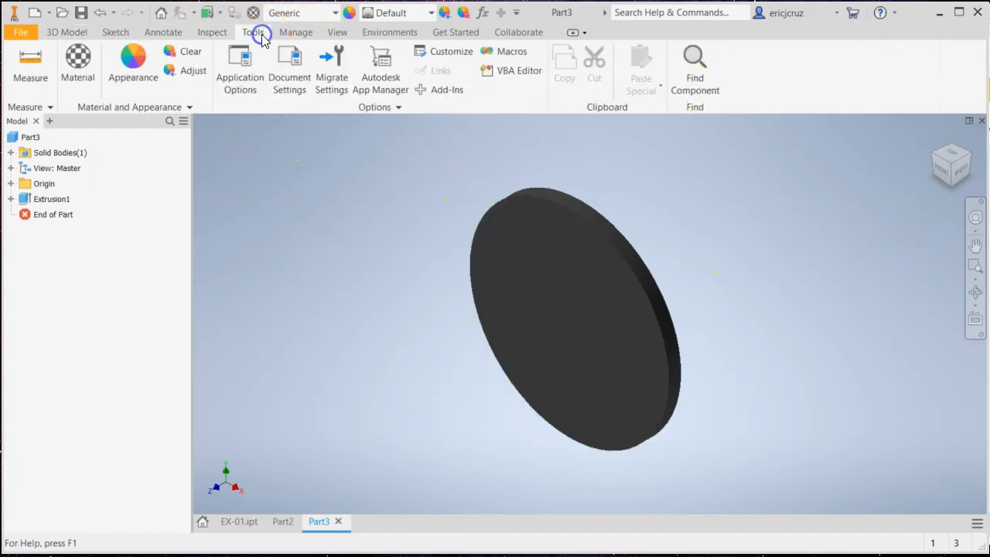
pyautogui.click(193, 70)
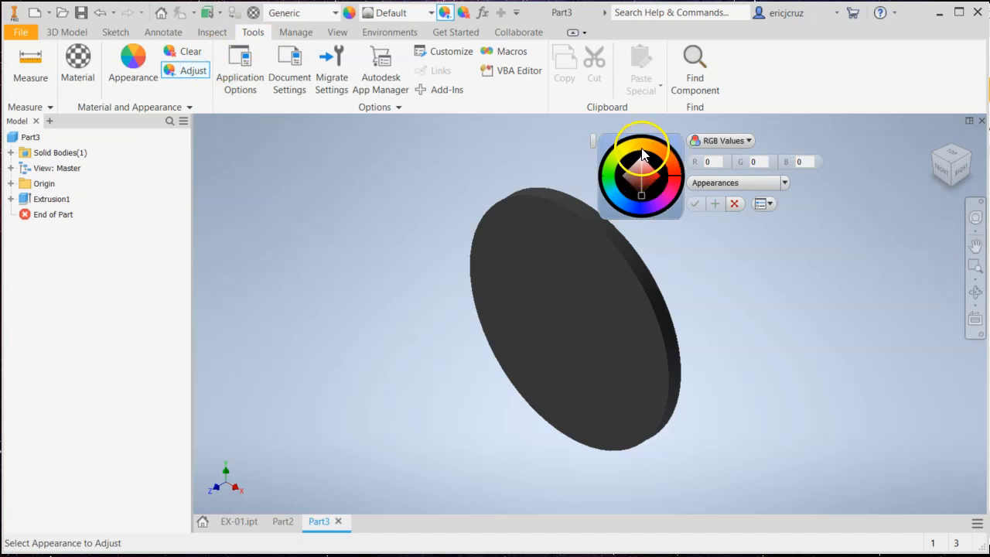
pyautogui.click(670, 166)
pyautogui.moveTo(670, 165); pyautogui.dragTo(667, 154)
pyautogui.moveTo(648, 170); pyautogui.dragTo(645, 183)
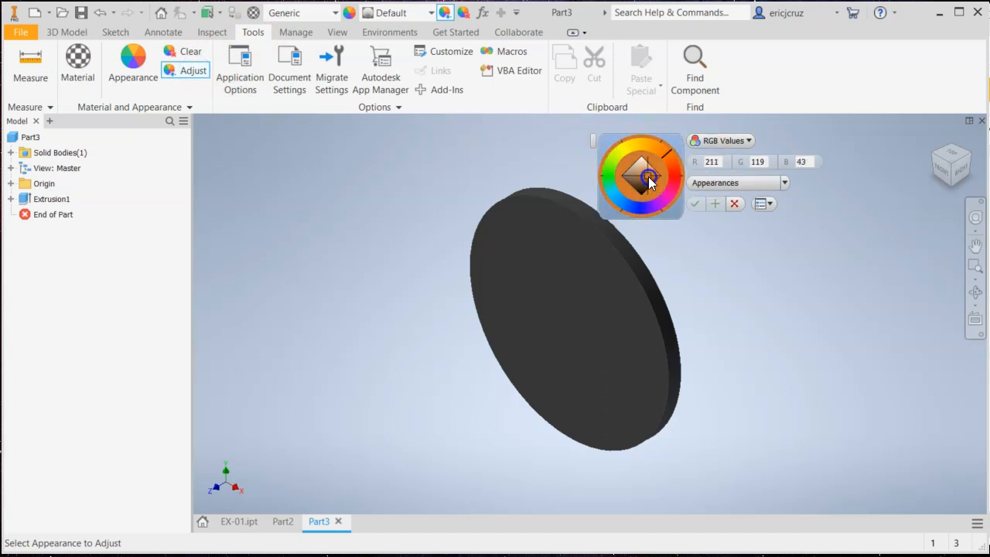
pyautogui.click(650, 145)
pyautogui.moveTo(431, 155); pyautogui.dragTo(754, 497)
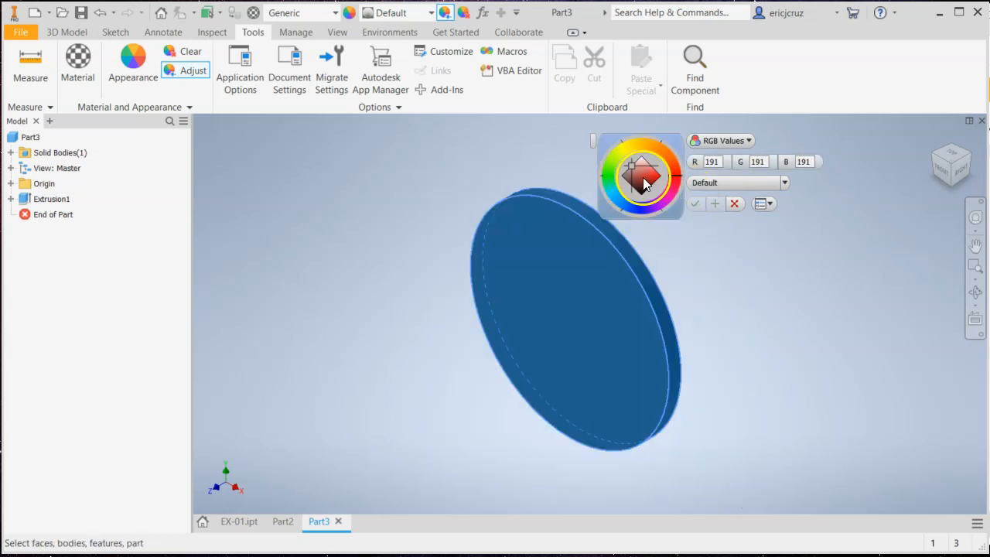
pyautogui.click(658, 176)
pyautogui.moveTo(634, 144)
pyautogui.mouseDown()
pyautogui.moveTo(618, 151)
pyautogui.moveTo(653, 169)
pyautogui.moveTo(660, 156)
pyautogui.moveTo(673, 194)
pyautogui.moveTo(608, 200)
pyautogui.moveTo(597, 186)
pyautogui.moveTo(603, 148)
pyautogui.moveTo(645, 137)
pyautogui.moveTo(665, 155)
pyautogui.moveTo(672, 200)
pyautogui.mouseUp()
pyautogui.click(640, 164)
pyautogui.click(701, 209)
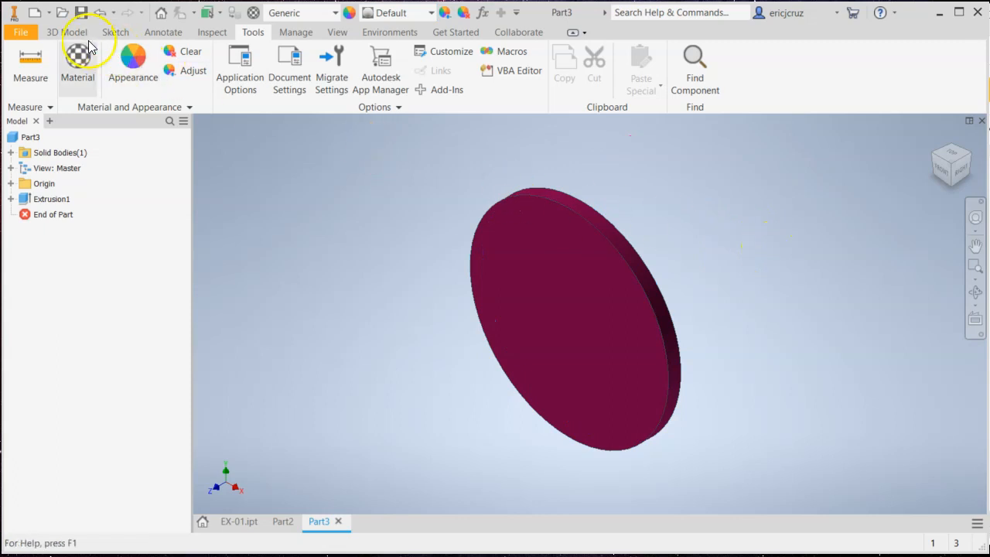
# Consult the EX-01 drawing again and create a new sketch on the disc's front face
pyautogui.click(68, 31)
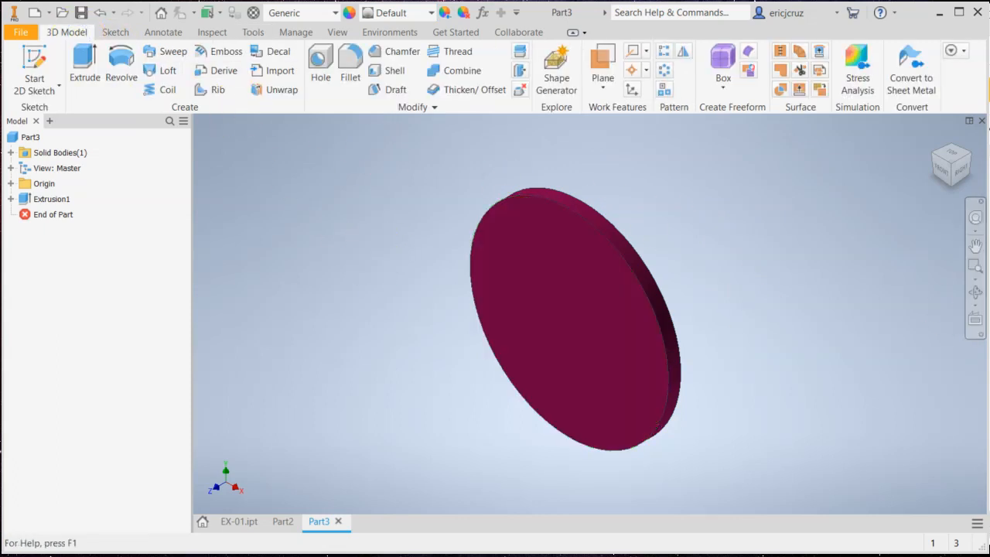
pyautogui.hotkey('alt', 'Tab')
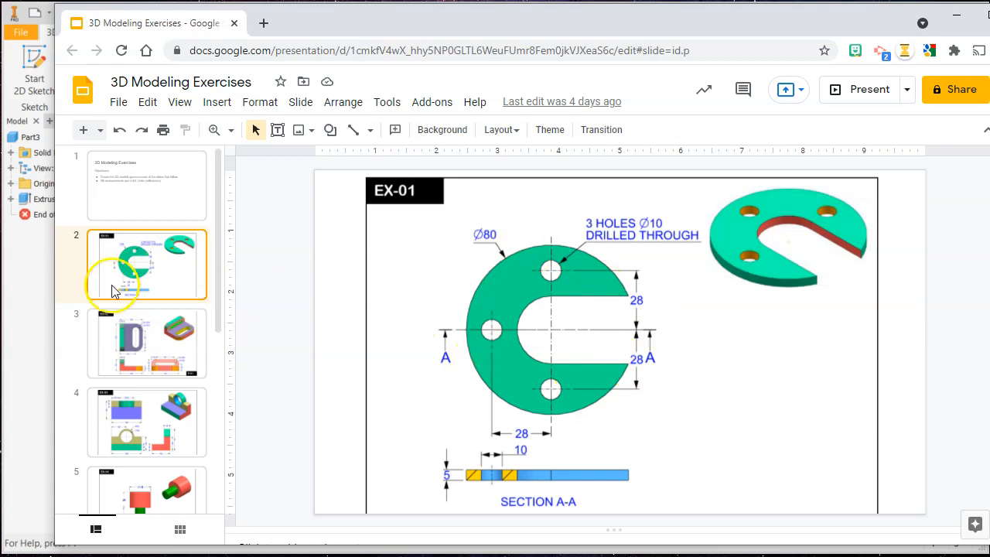
pyautogui.click(39, 276)
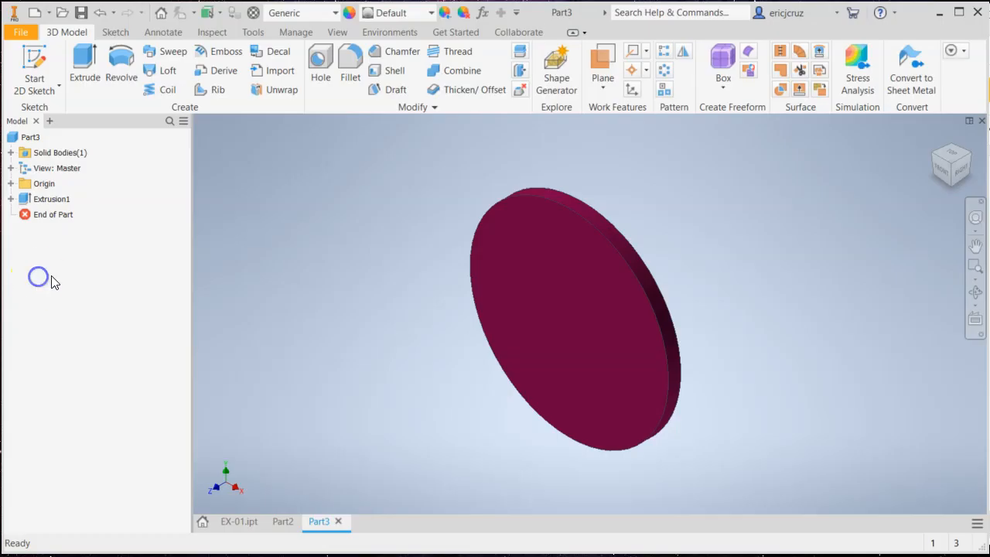
pyautogui.rightClick(566, 242)
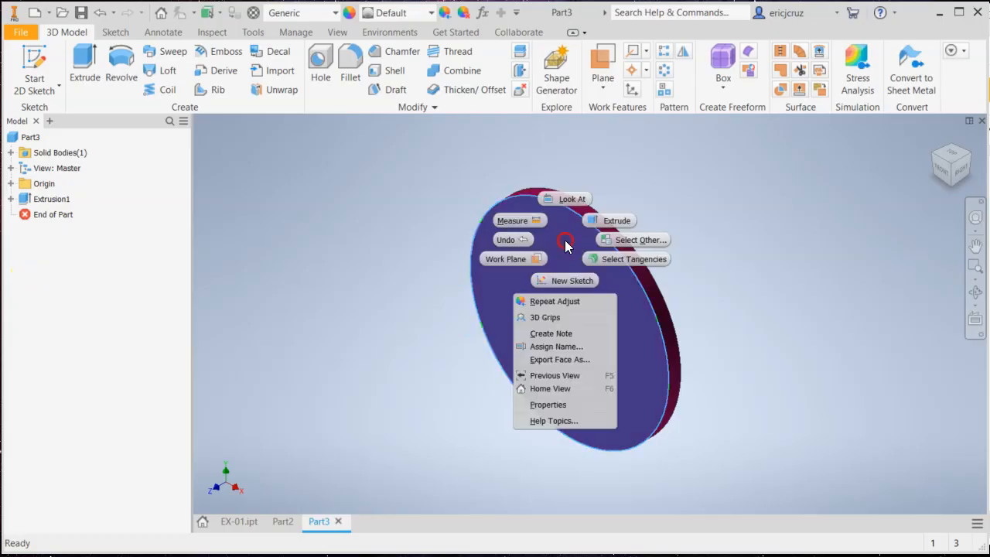
pyautogui.click(568, 281)
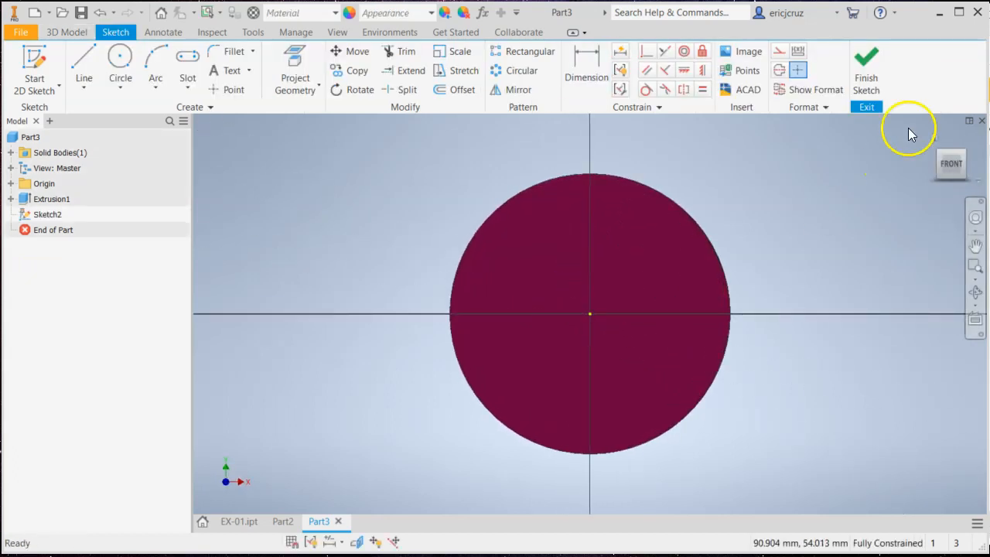
# Sketch a circle 28 mm in diameter centred on the origin of the disc's front face
pyautogui.click(120, 58)
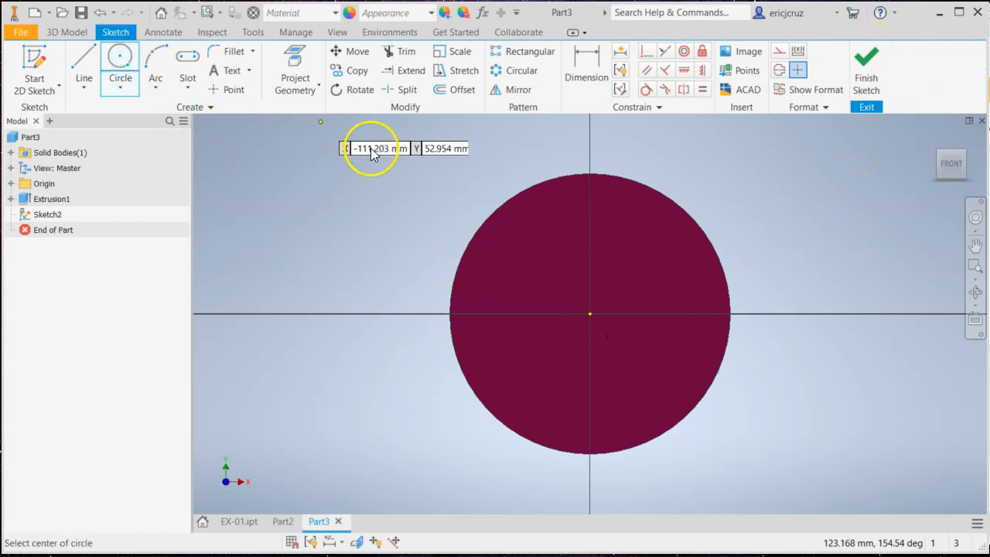
pyautogui.click(591, 313)
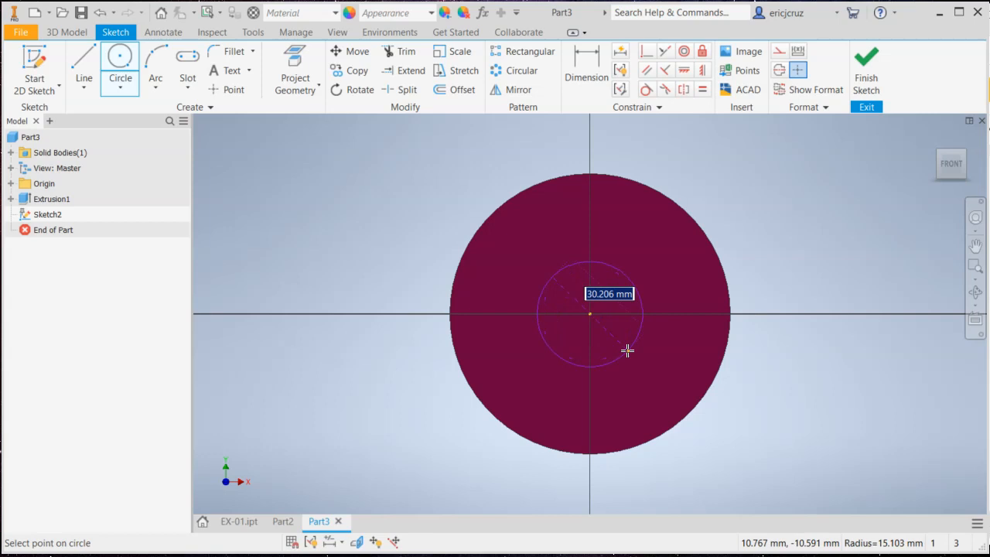
pyautogui.click(538, 379)
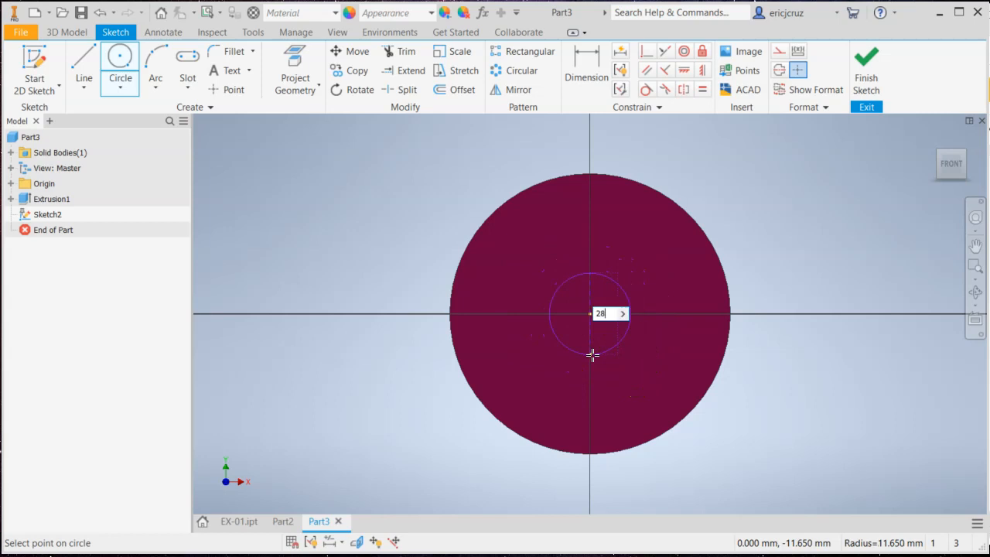
pyautogui.write('28')
pyautogui.press('Return')
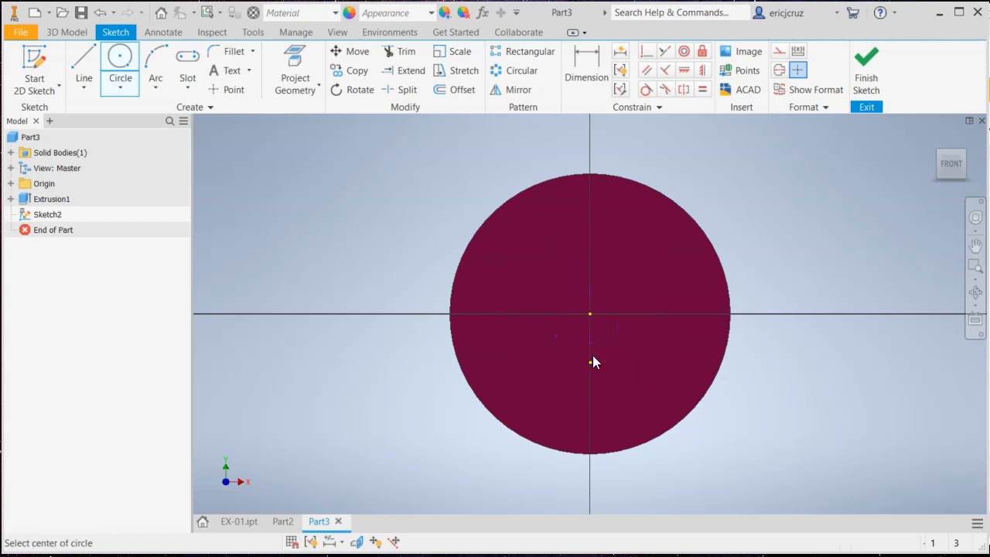
pyautogui.click(580, 63)
pyautogui.click(621, 270)
pyautogui.click(789, 199)
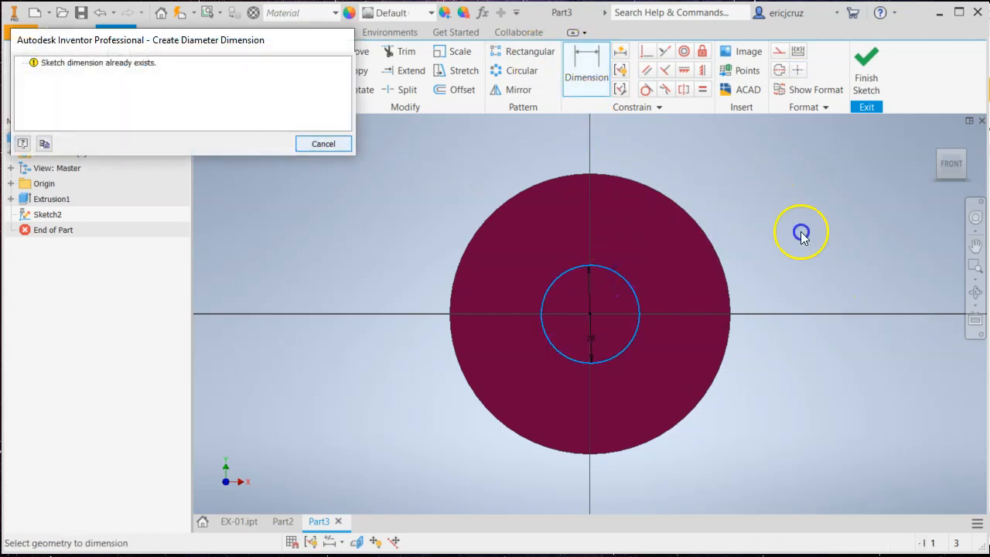
pyautogui.click(334, 145)
# Draw a horizontal line above the 28 mm circle, running past the disc's right edge, and constrain it tangent to the circle
pyautogui.click(84, 65)
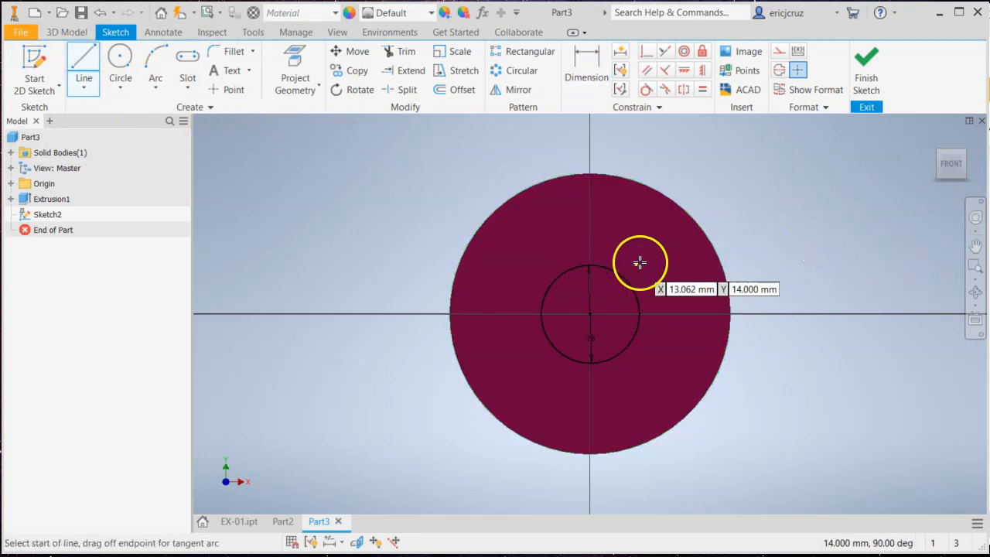
pyautogui.click(814, 249)
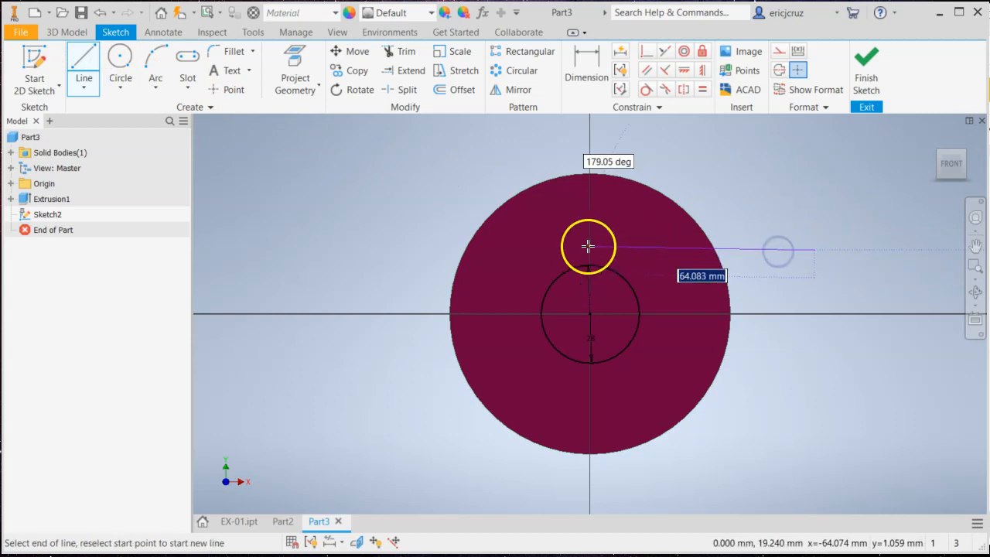
pyautogui.click(557, 249)
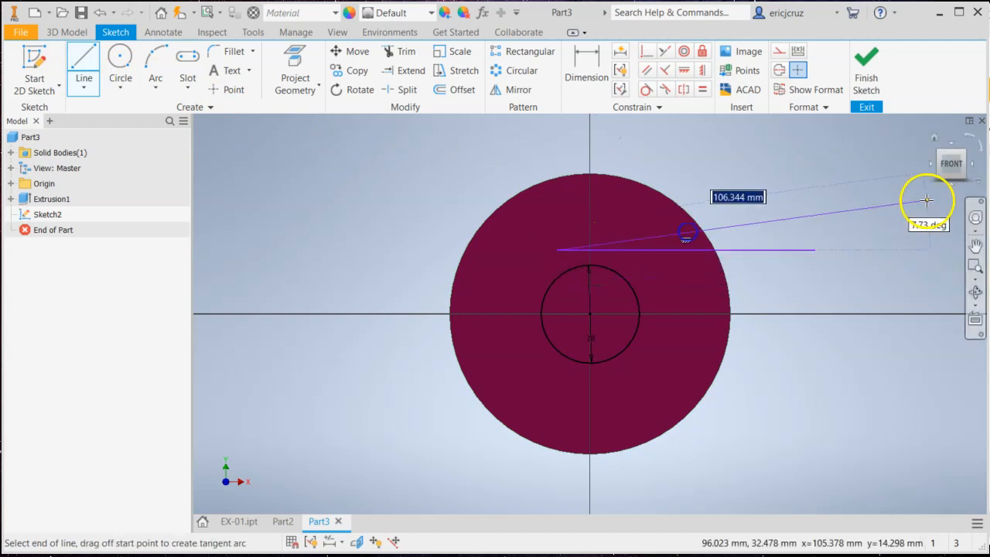
pyautogui.rightClick(810, 209)
pyautogui.click(861, 210)
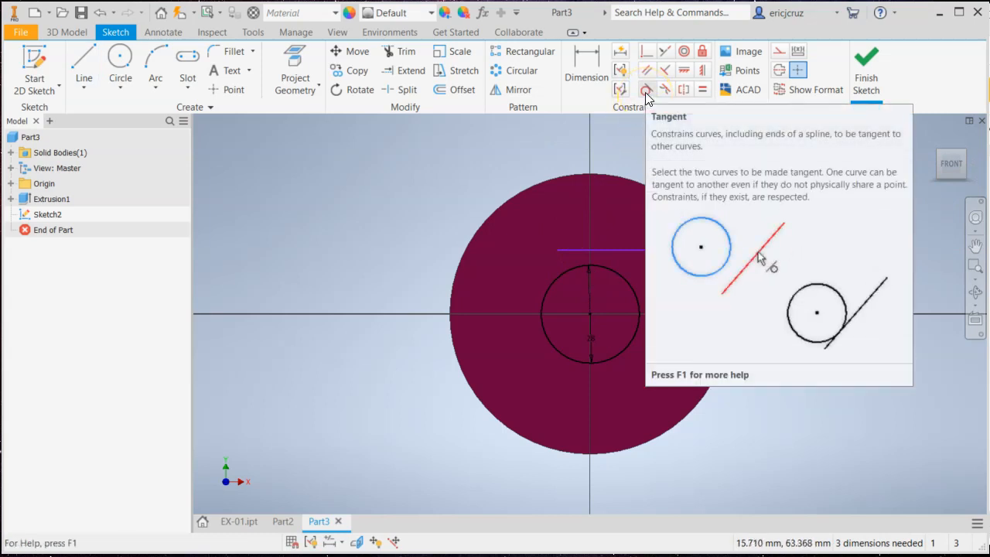
pyautogui.click(646, 93)
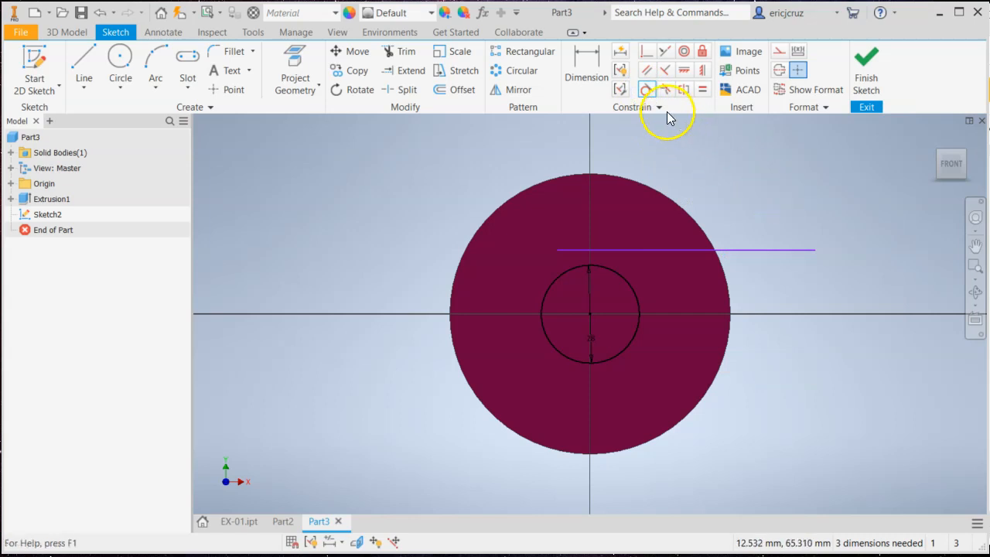
pyautogui.click(644, 249)
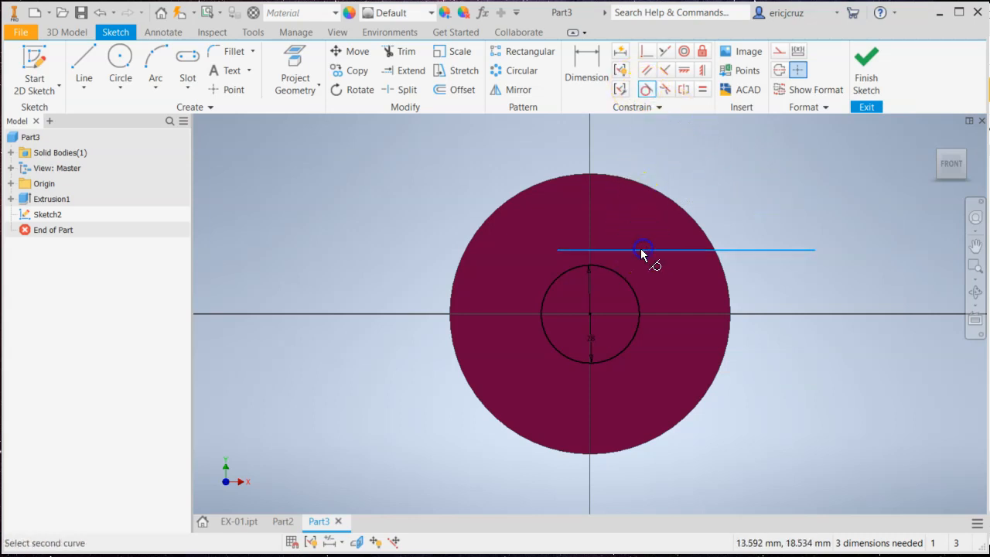
pyautogui.click(614, 270)
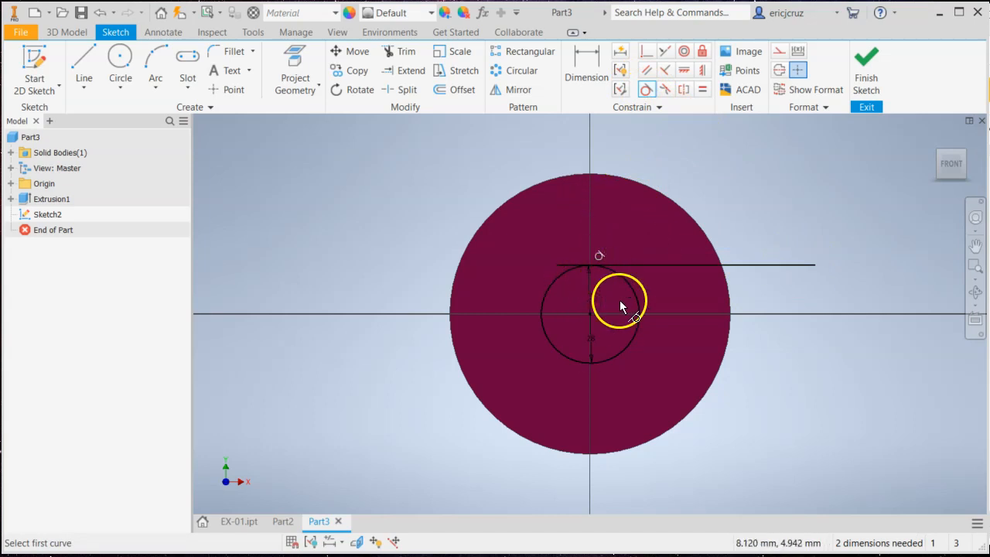
# Draw a second horizontal line below the circle, running past the disc's right edge, and constrain it tangent to the circle
pyautogui.press('l')
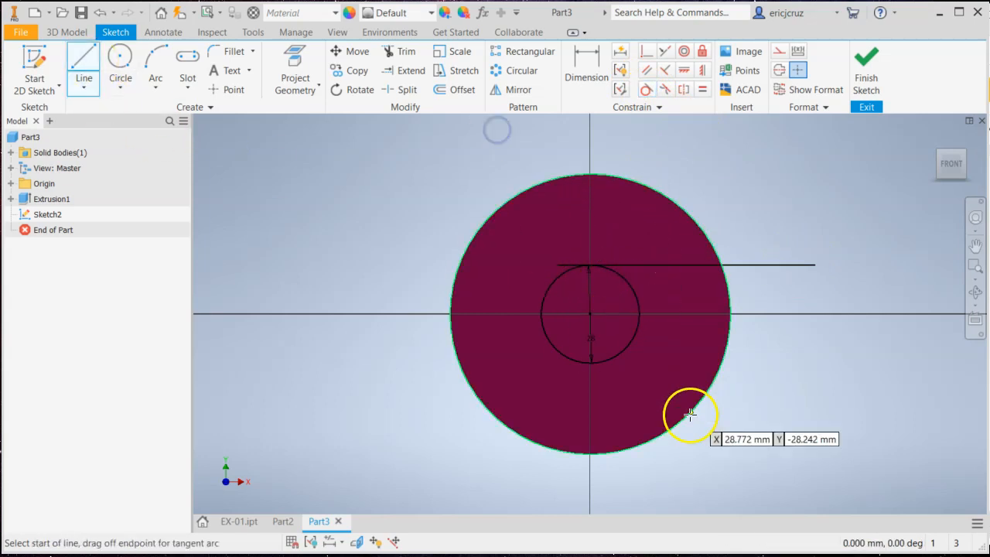
pyautogui.click(576, 390)
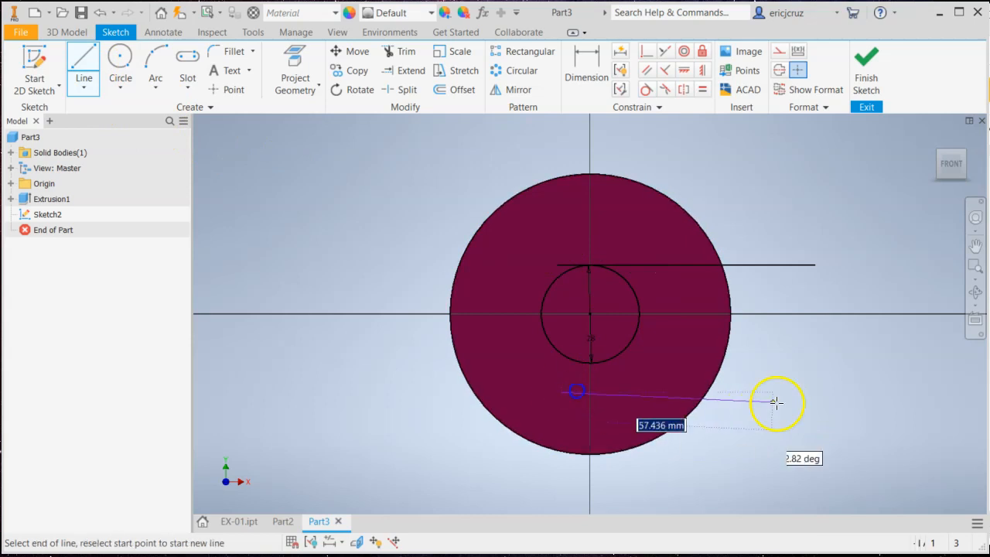
pyautogui.click(835, 394)
pyautogui.rightClick(847, 386)
pyautogui.click(906, 378)
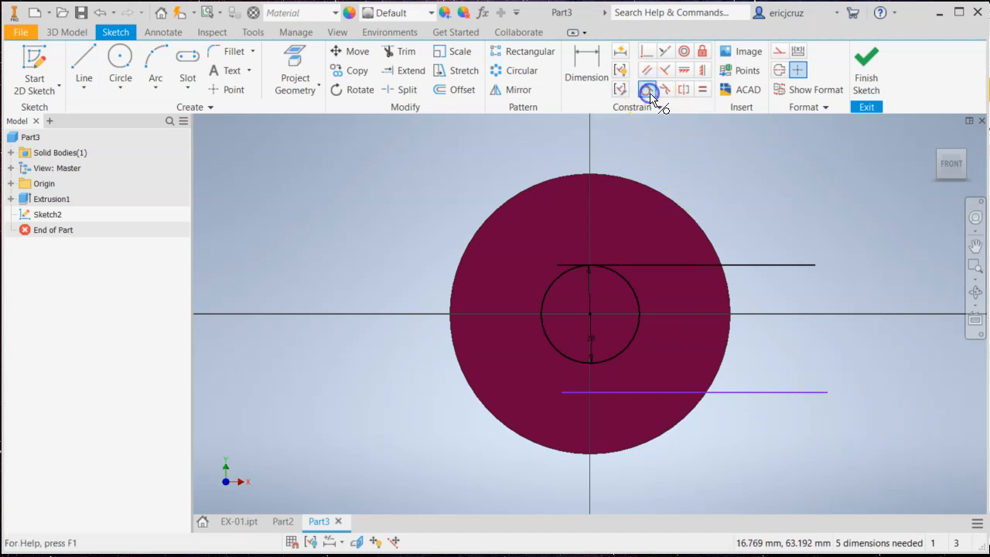
pyautogui.click(643, 391)
pyautogui.click(597, 360)
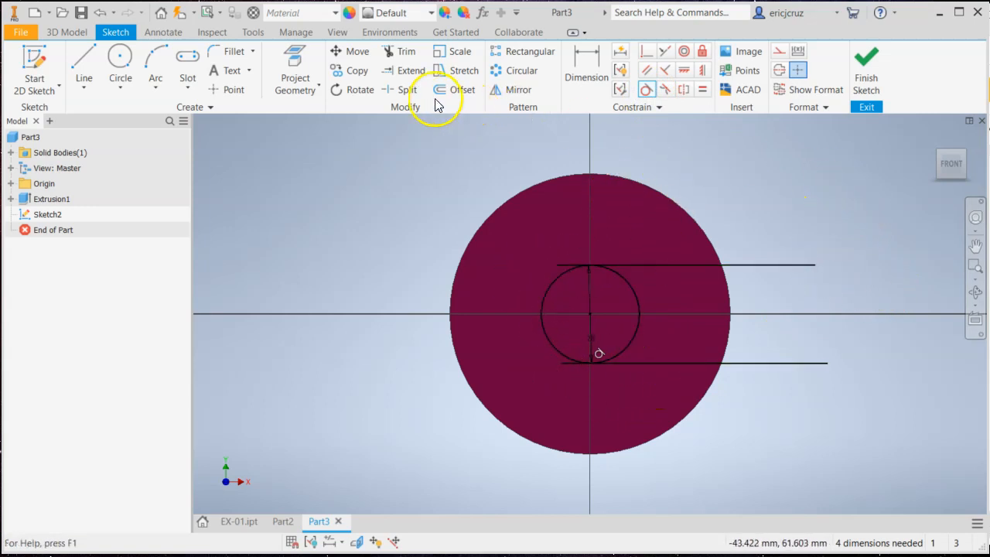
# Trim the short ends of both horizontal lines that extend left of their tangent points on the circle
pyautogui.click(402, 56)
pyautogui.click(555, 265)
pyautogui.click(572, 363)
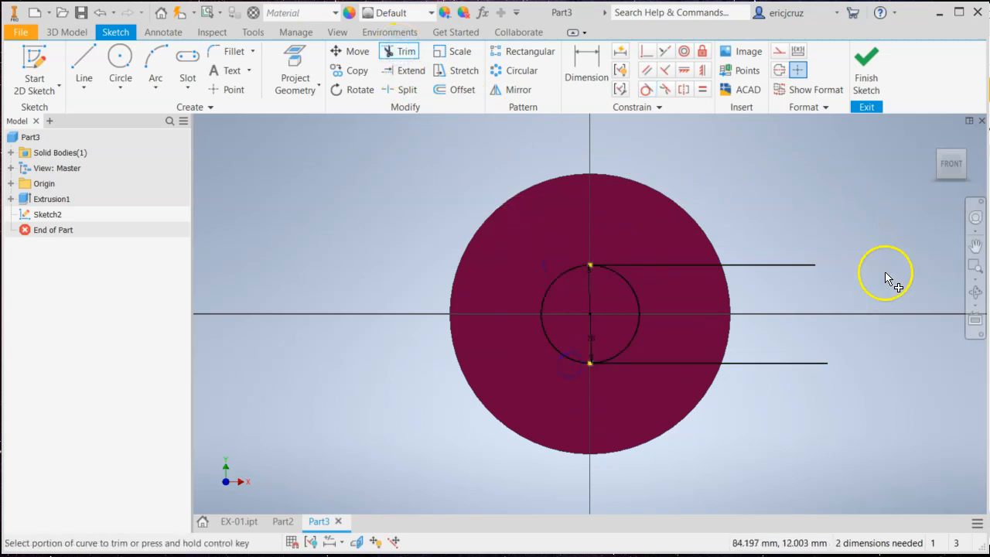
# Project the disc's outline, trim the overhanging line ends and the circle's right half to form the slot profile, and finish the sketch
pyautogui.click(297, 55)
pyautogui.click(637, 207)
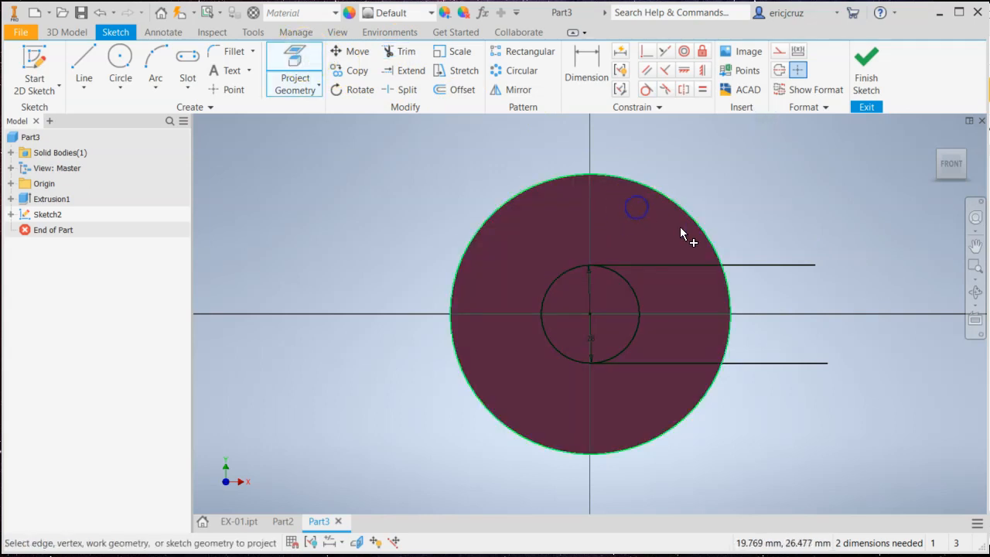
pyautogui.click(401, 52)
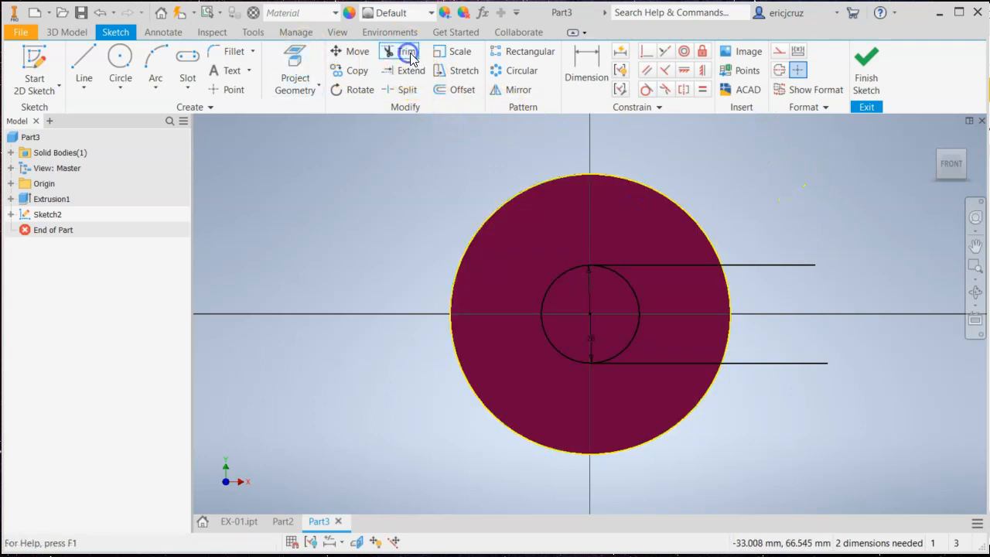
pyautogui.click(771, 359)
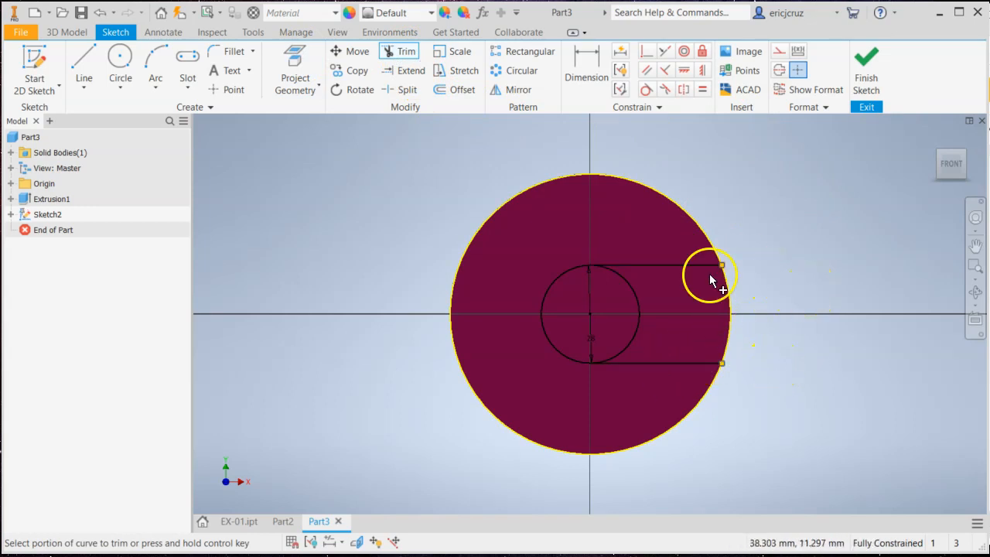
pyautogui.click(635, 294)
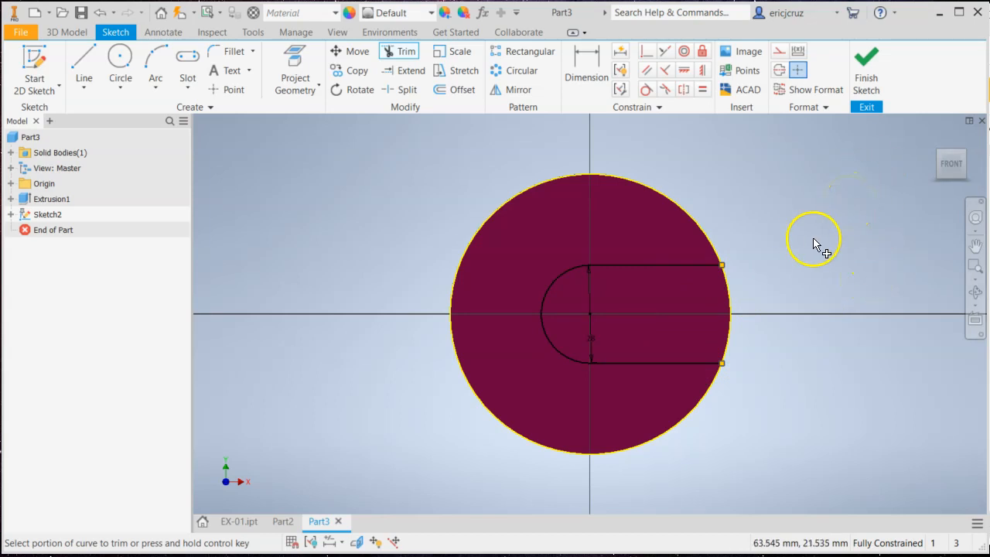
pyautogui.click(867, 73)
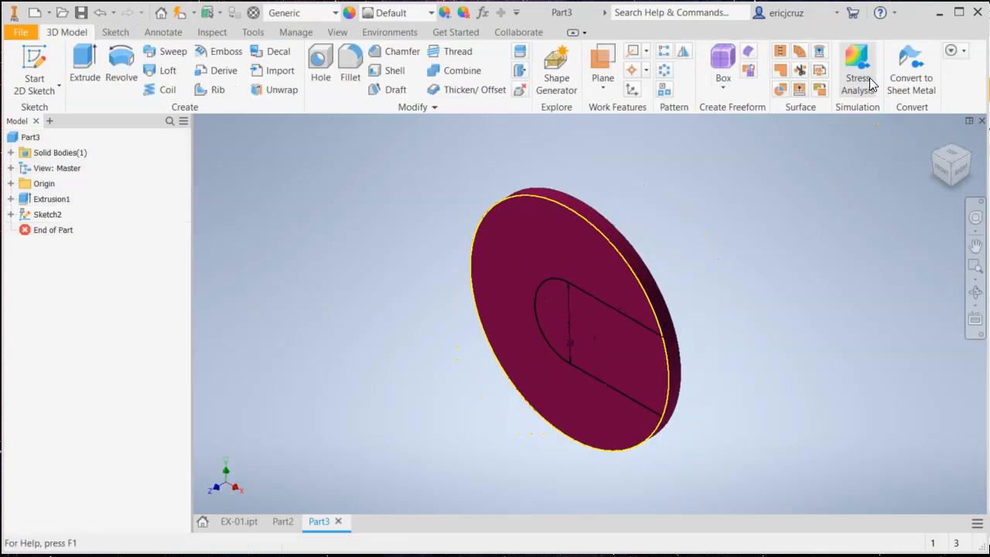
# Extrude the slot profile as a cut through all of the disc
pyautogui.click(87, 73)
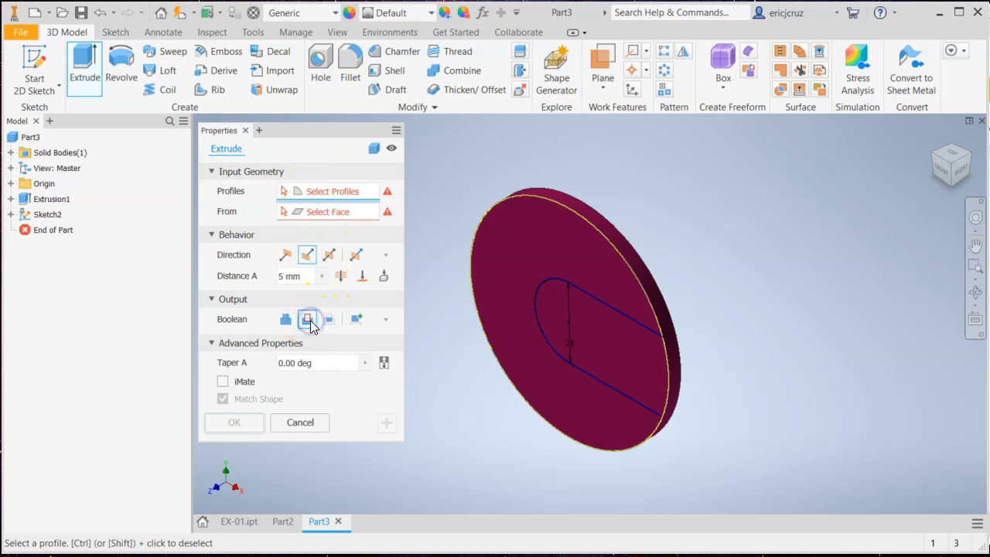
pyautogui.click(595, 334)
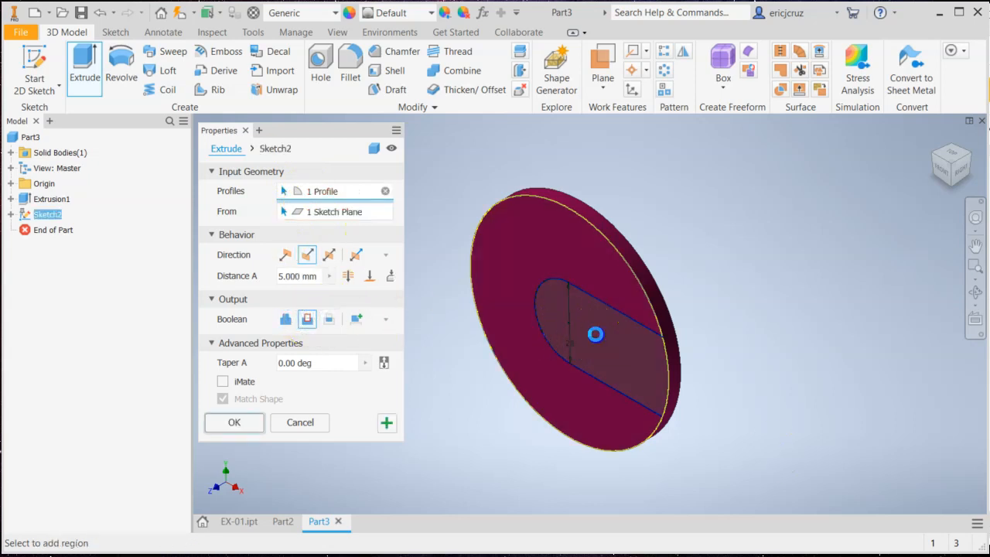
pyautogui.click(348, 277)
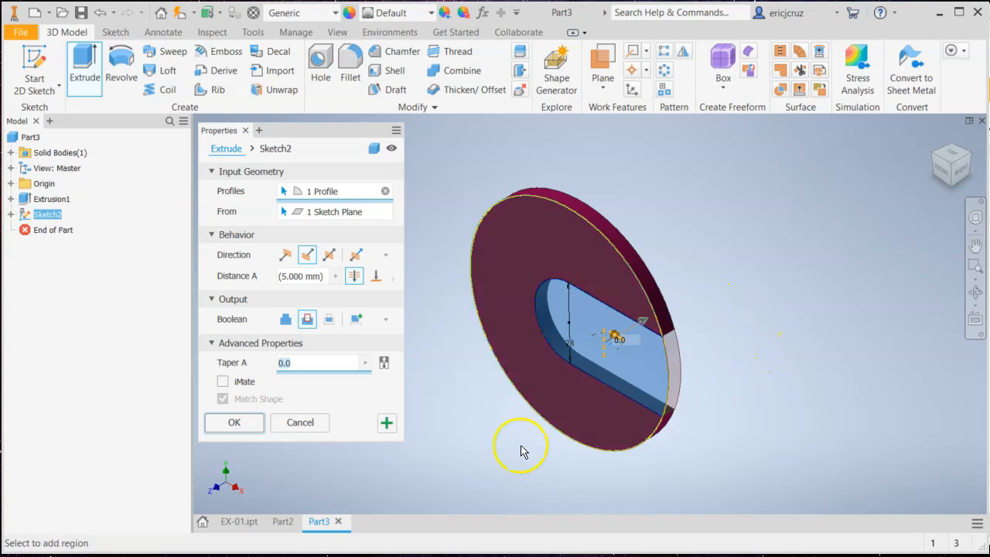
pyautogui.click(236, 424)
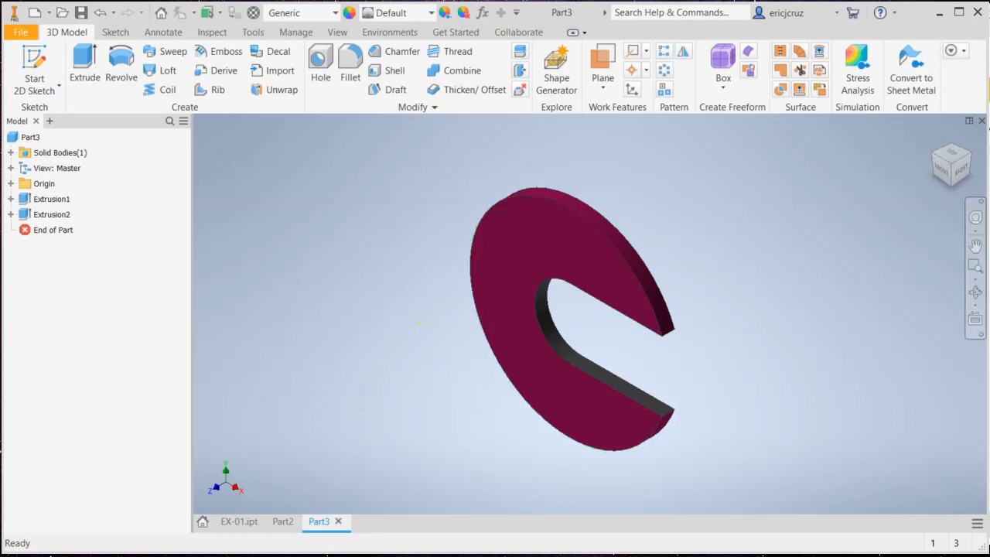
# Consult the EX-01 drawing for the hole layout and create a new sketch on the slotted disc's front face
pyautogui.hotkey('alt', 'Tab')
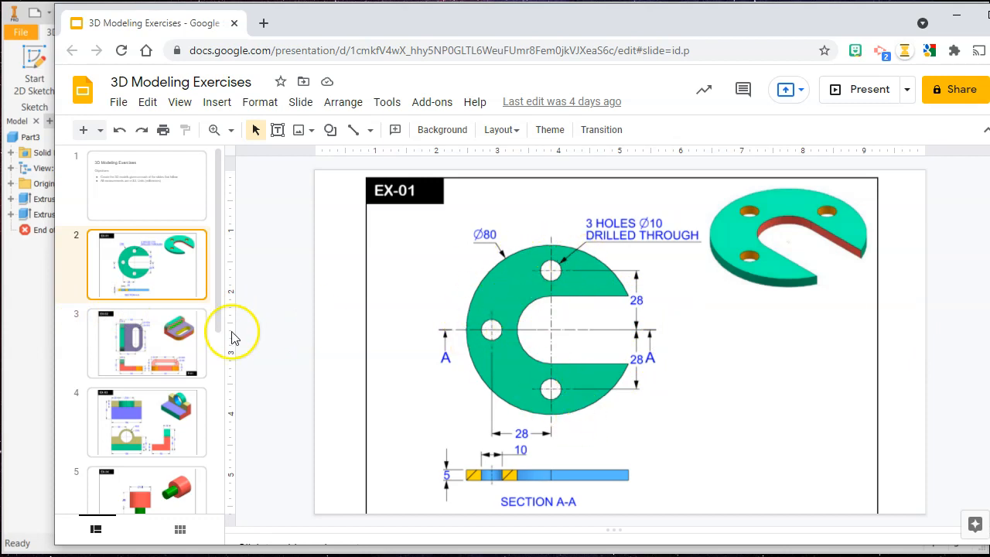
pyautogui.click(29, 306)
pyautogui.click(474, 253)
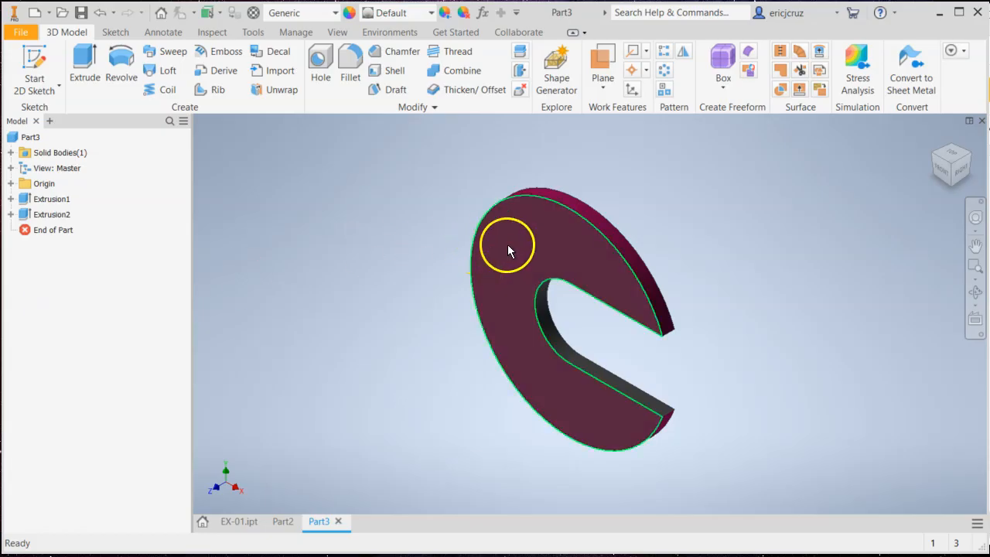
pyautogui.rightClick(508, 244)
pyautogui.click(509, 283)
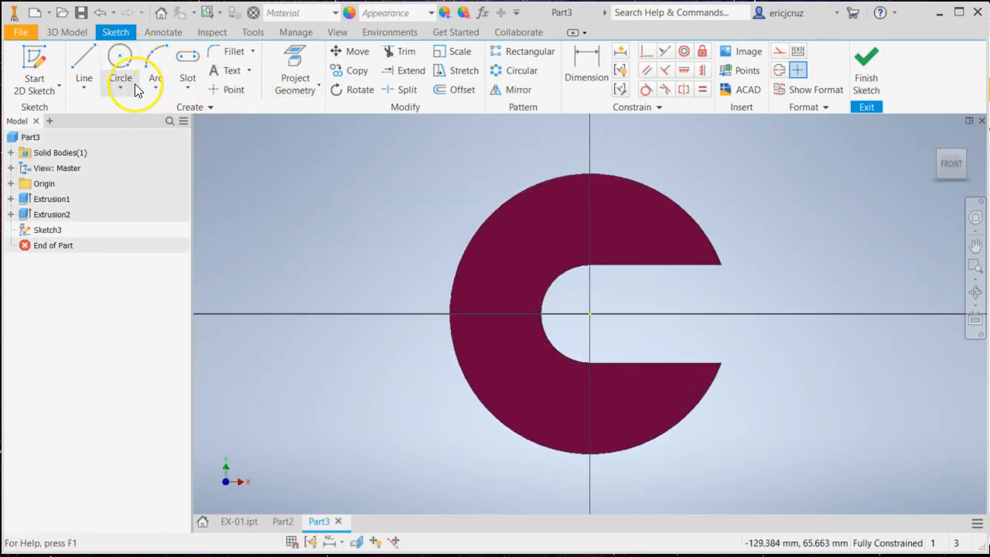
# Finish the new front-face sketch without placing any hole points and delete it from the part
pyautogui.click(120, 62)
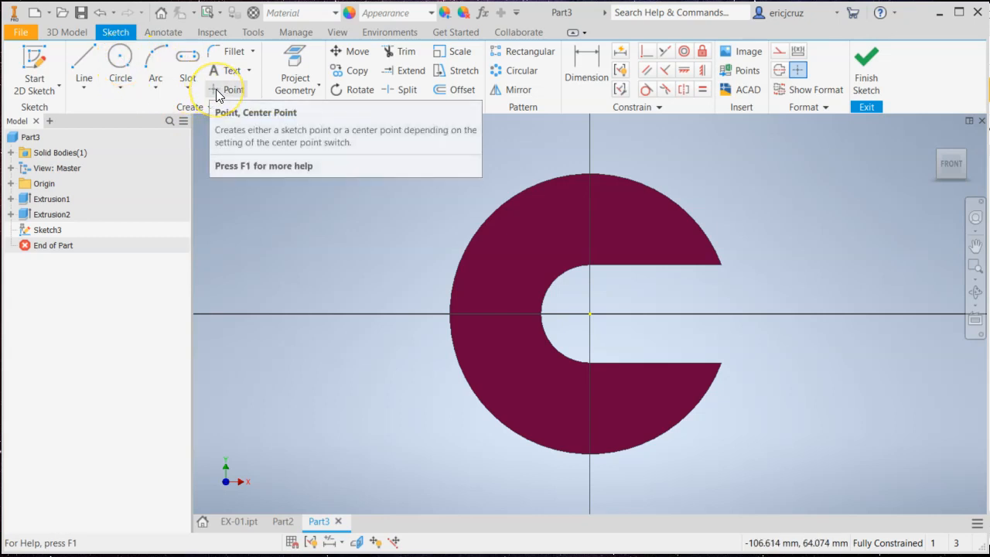
pyautogui.click(228, 89)
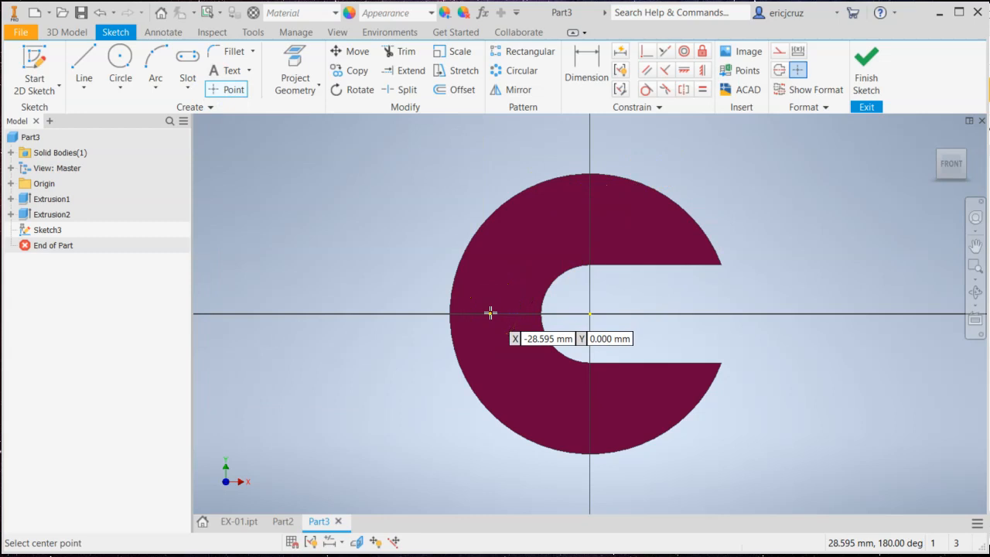
pyautogui.click(866, 74)
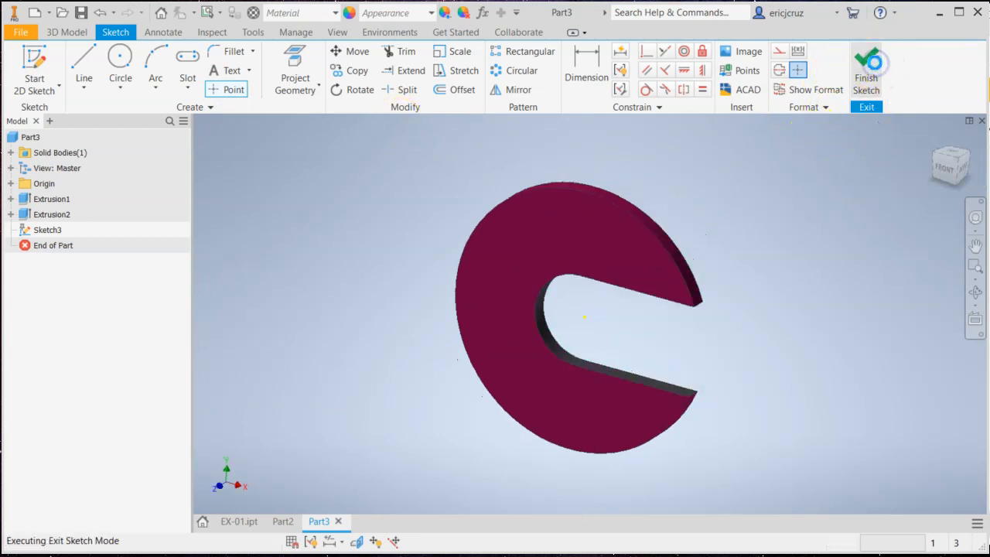
pyautogui.click(43, 232)
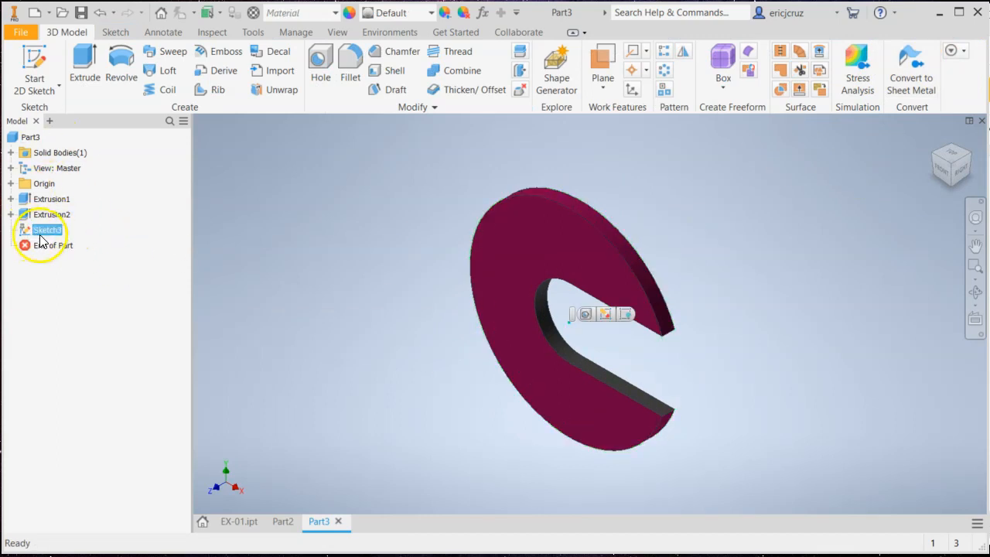
pyautogui.rightClick(45, 236)
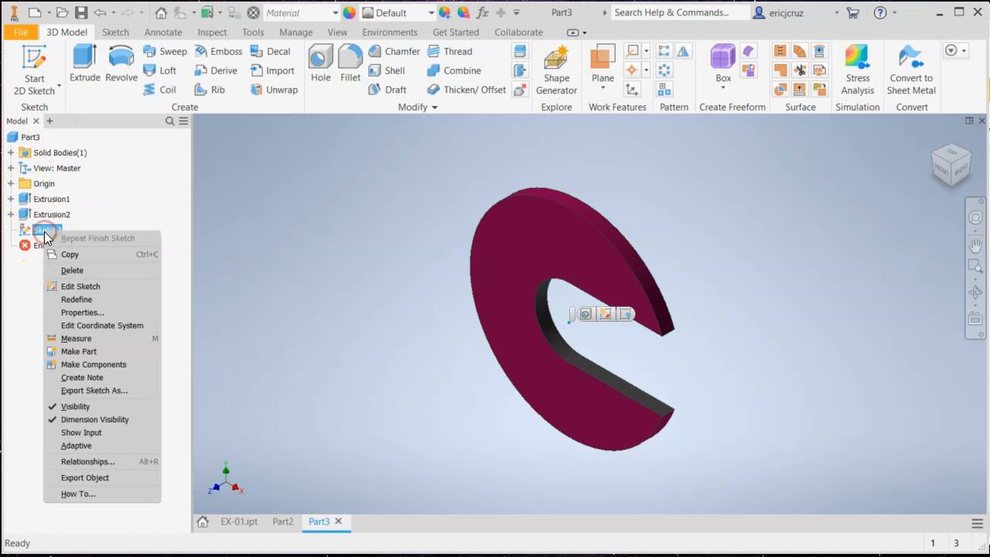
pyautogui.click(65, 269)
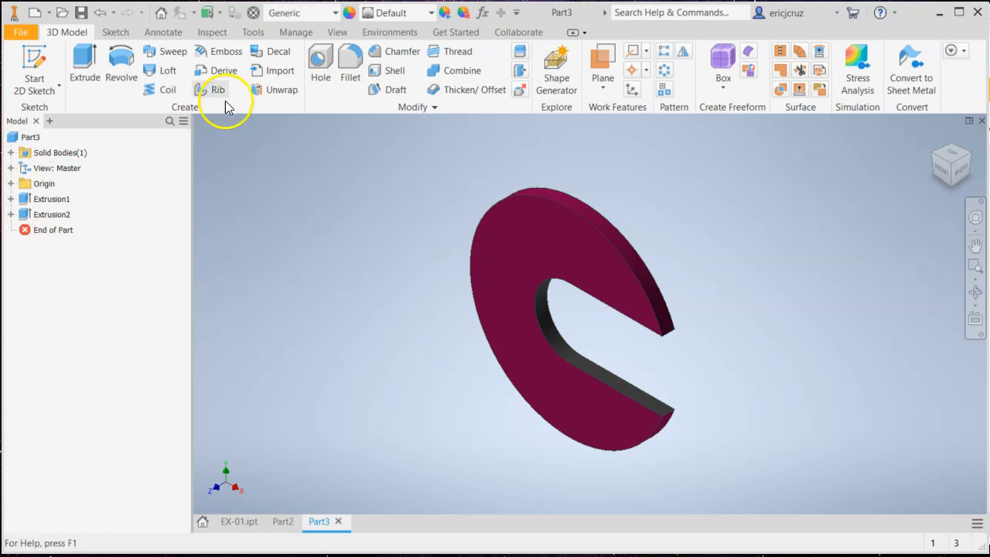
pyautogui.click(253, 31)
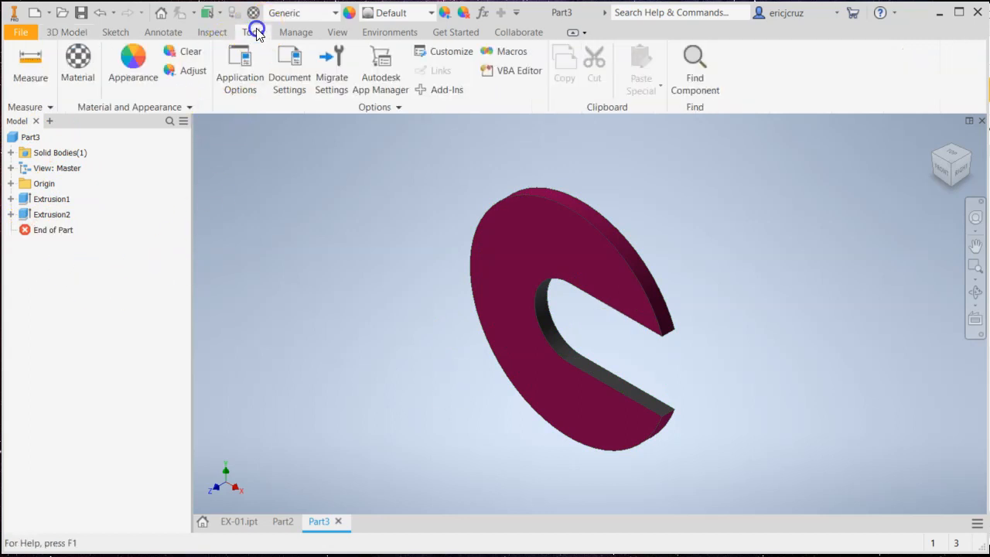
pyautogui.click(185, 71)
pyautogui.click(487, 220)
pyautogui.moveTo(430, 168); pyautogui.dragTo(738, 497)
pyautogui.click(631, 123)
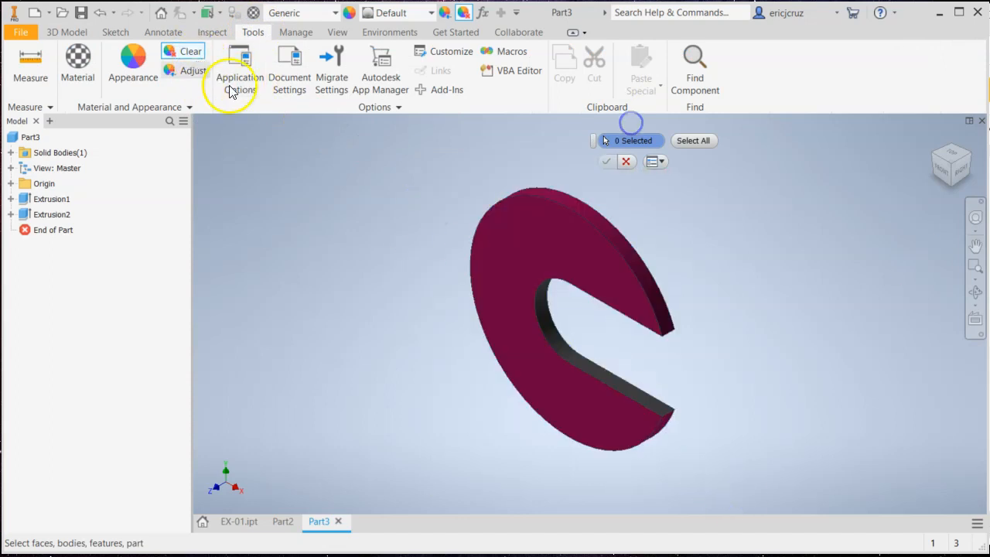
pyautogui.moveTo(425, 145); pyautogui.dragTo(737, 474)
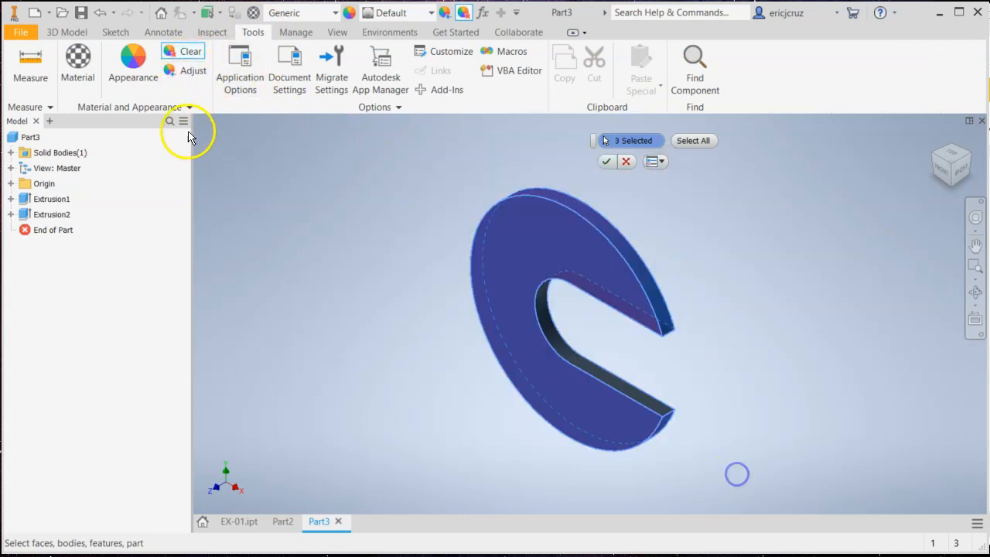
# Apply the 1.5in Square - Medium Blue appearance with a white tint to the whole part, and undo it
pyautogui.click(186, 70)
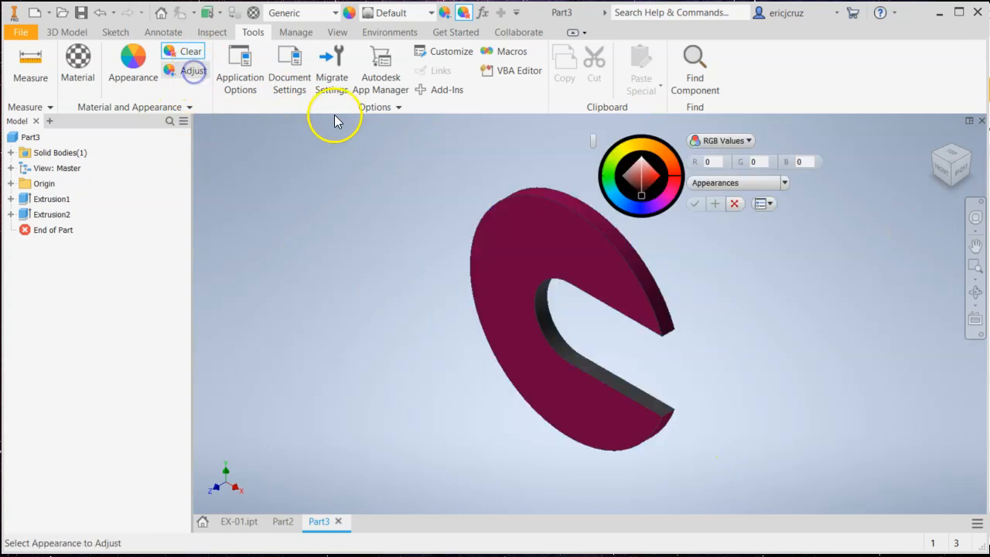
pyautogui.click(784, 184)
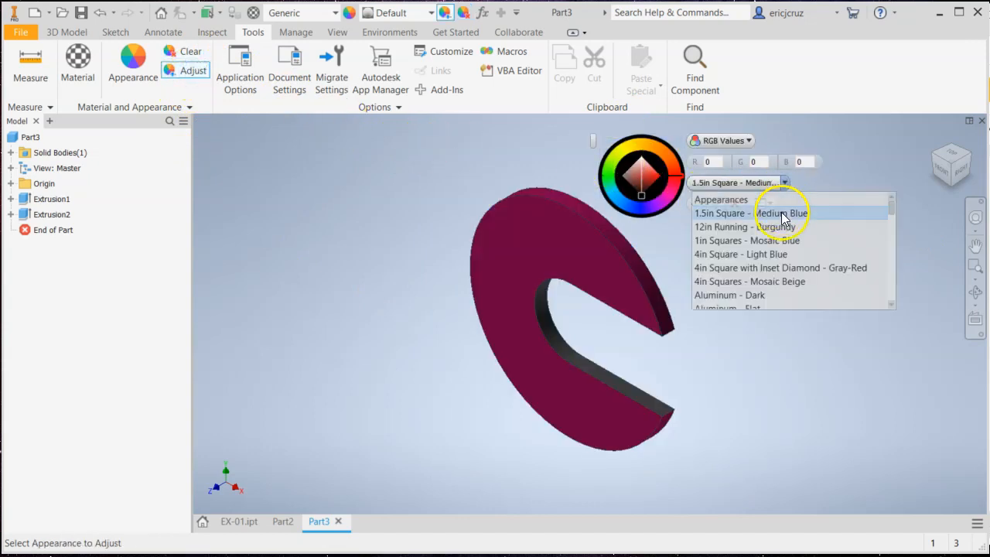
pyautogui.click(783, 215)
pyautogui.moveTo(437, 154); pyautogui.dragTo(737, 469)
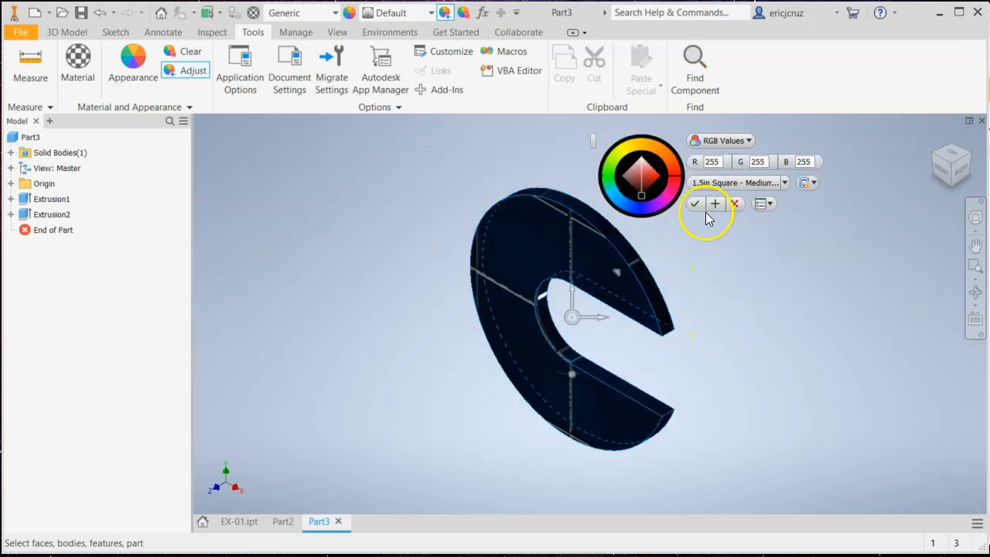
pyautogui.moveTo(638, 170); pyautogui.dragTo(643, 158)
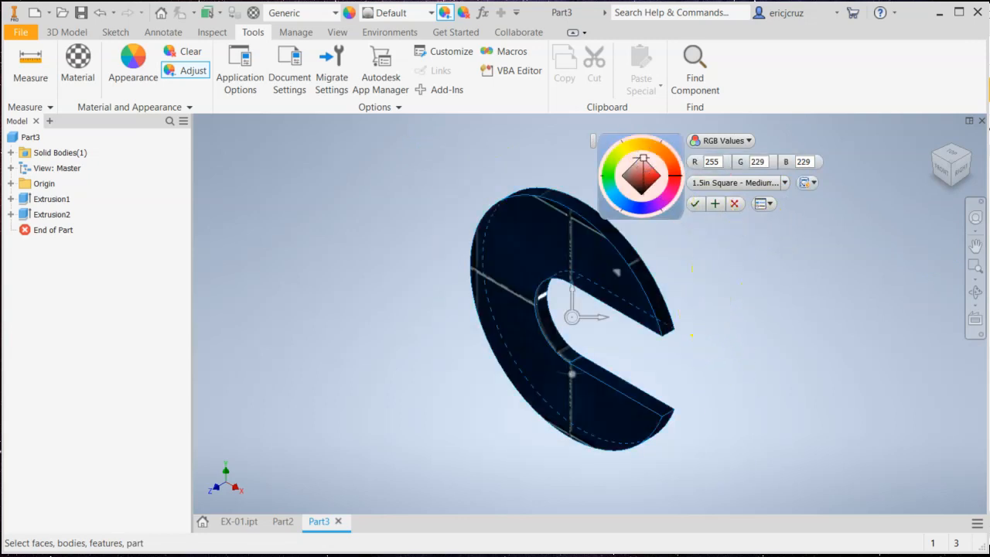
pyautogui.click(637, 146)
pyautogui.moveTo(430, 151); pyautogui.dragTo(734, 528)
pyautogui.moveTo(633, 175); pyautogui.dragTo(641, 165)
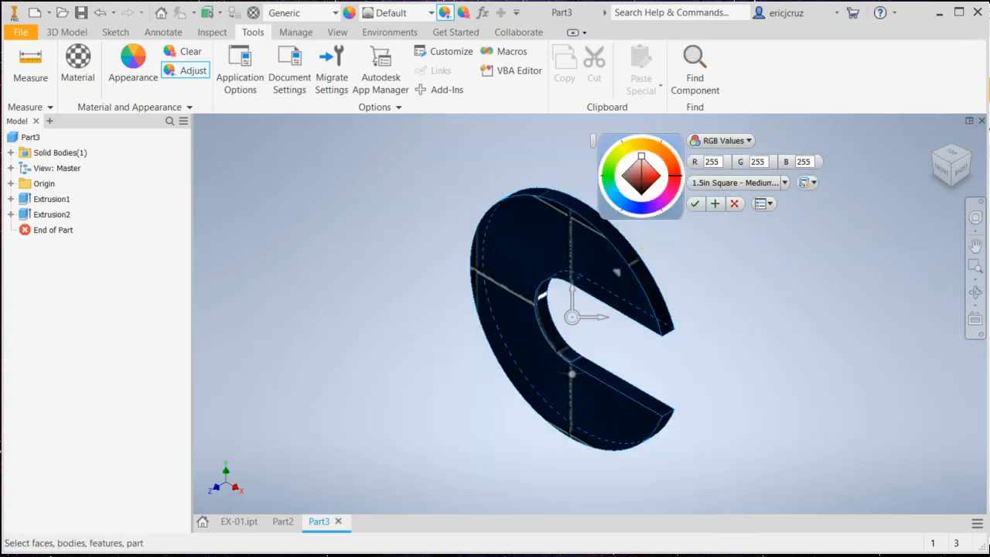
pyautogui.click(694, 204)
pyautogui.click(435, 176)
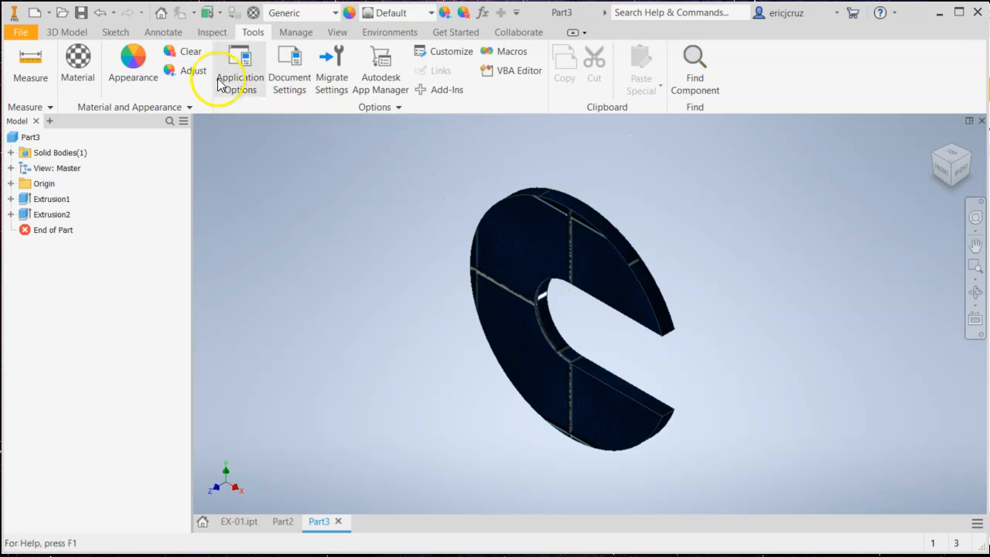
pyautogui.click(99, 12)
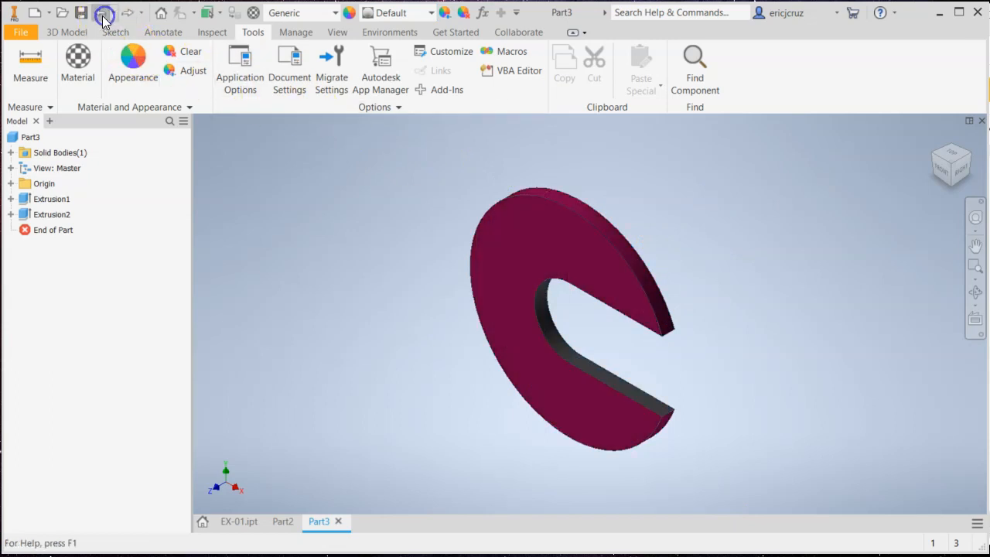
# Adjust the whole part's appearance tint to white, RGB 255, 255, 255
pyautogui.click(194, 70)
pyautogui.moveTo(446, 160); pyautogui.dragTo(761, 496)
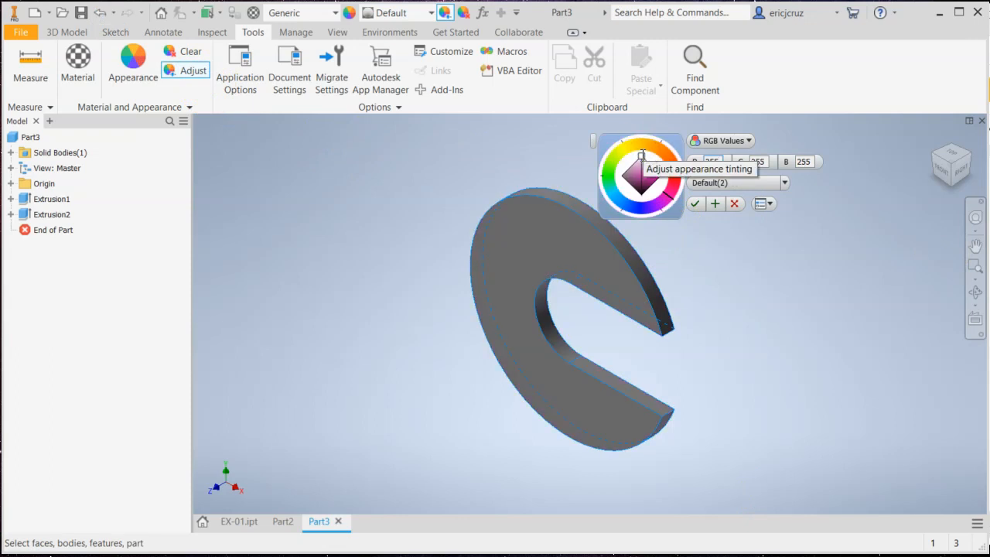
pyautogui.click(695, 204)
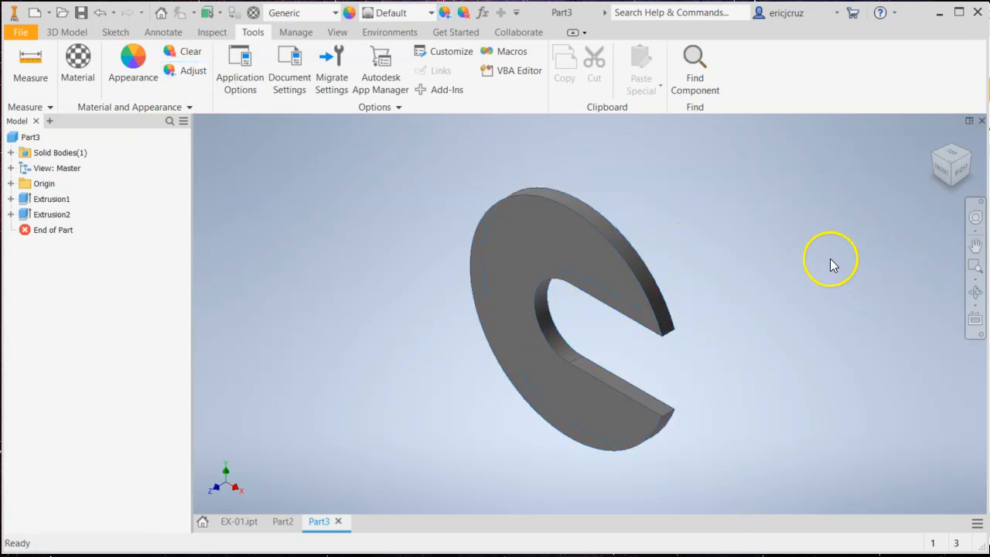
# Create a sketch on the disc's front face with points on the horizontal axis left of centre and on the vertical axis above and below centre
pyautogui.click(68, 32)
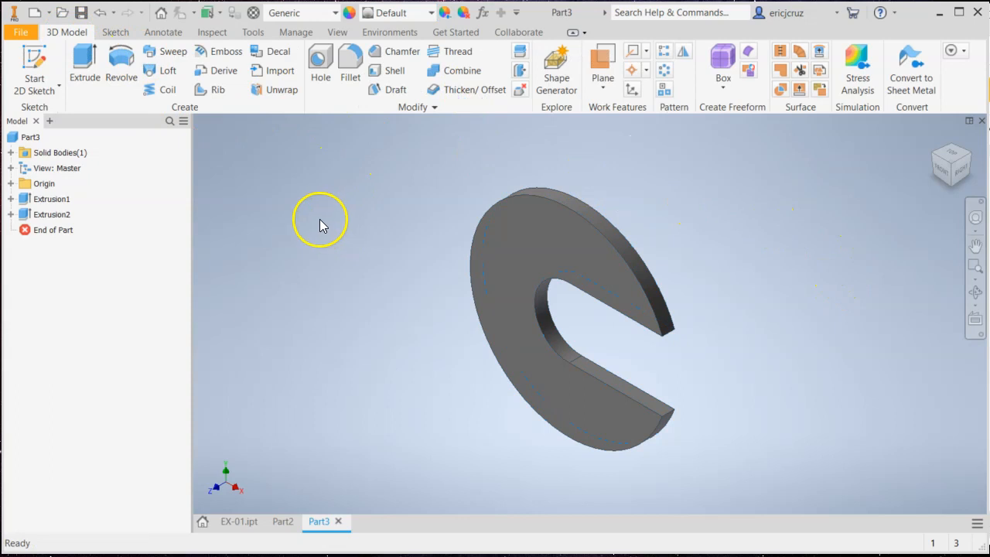
pyautogui.rightClick(502, 246)
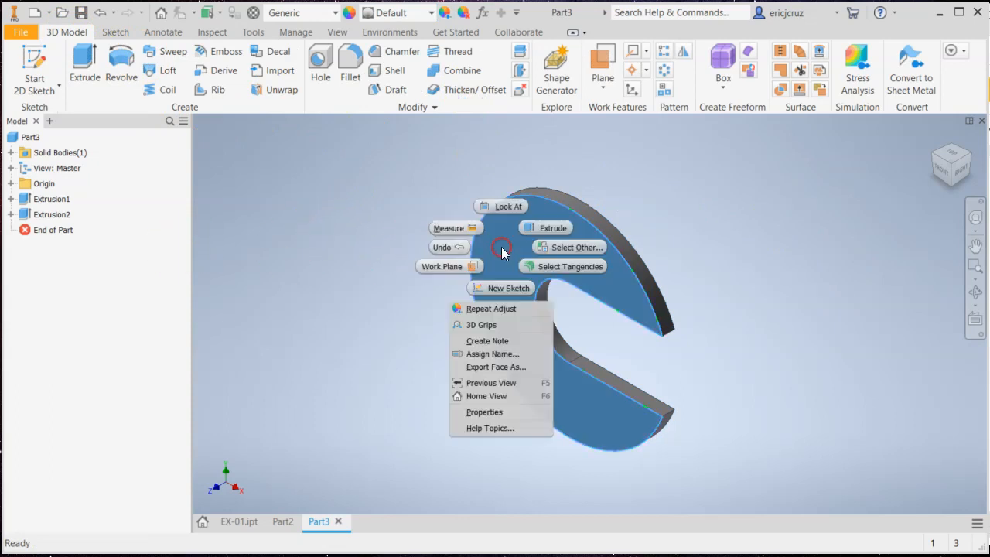
pyautogui.click(498, 286)
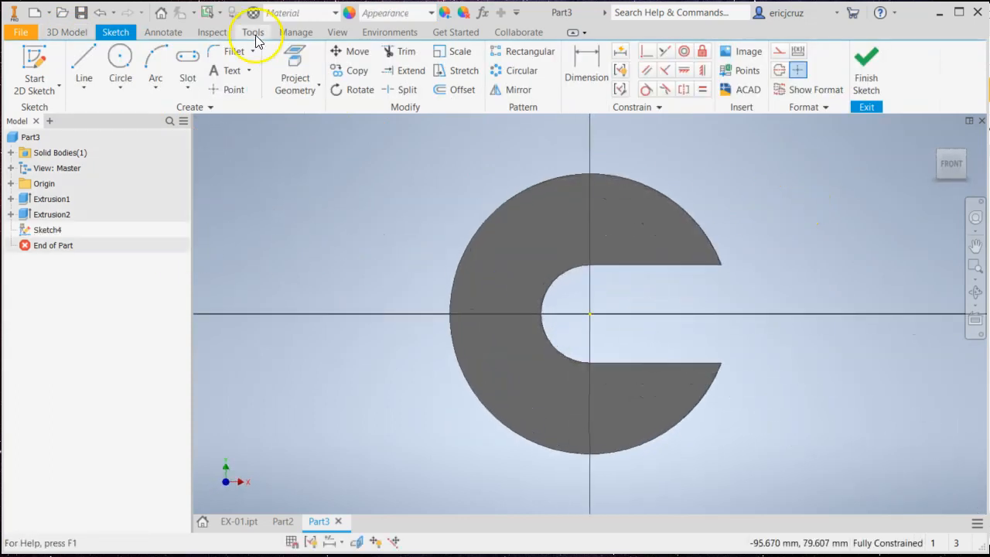
pyautogui.click(233, 90)
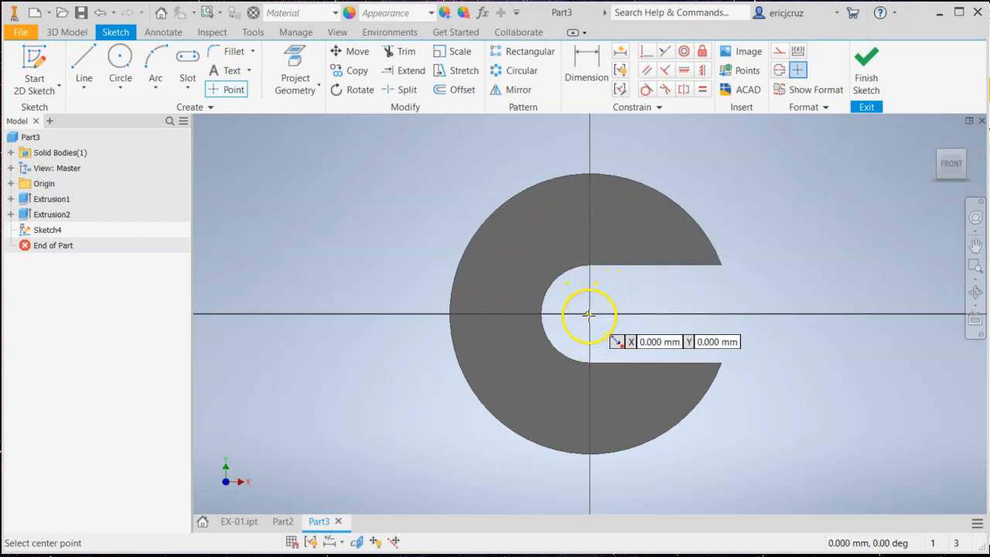
pyautogui.click(491, 314)
pyautogui.click(590, 209)
pyautogui.click(589, 403)
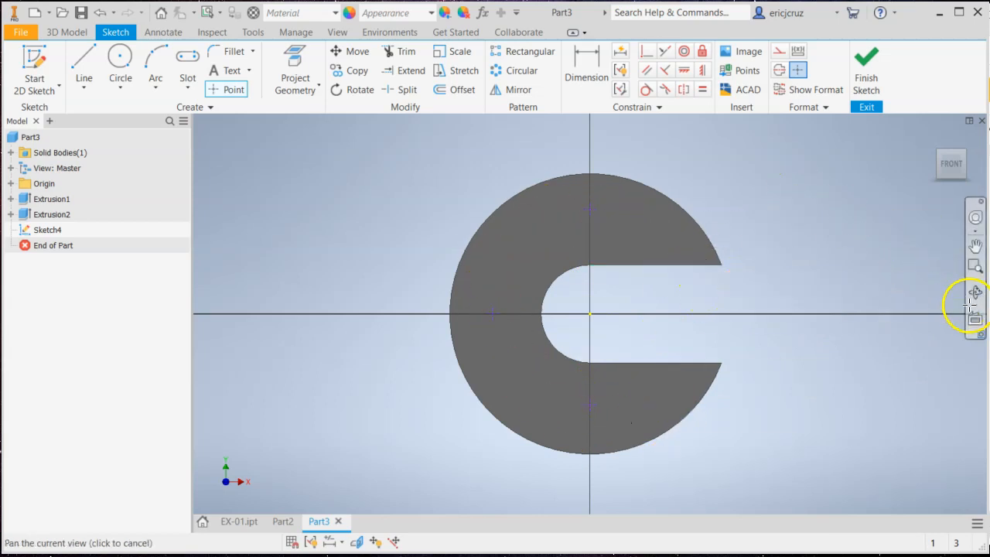
# Check the hole spacing in the EX-01 drawing and dimension the left point 28 mm horizontally from the disc's centre
pyautogui.hotkey('alt', 'Tab')
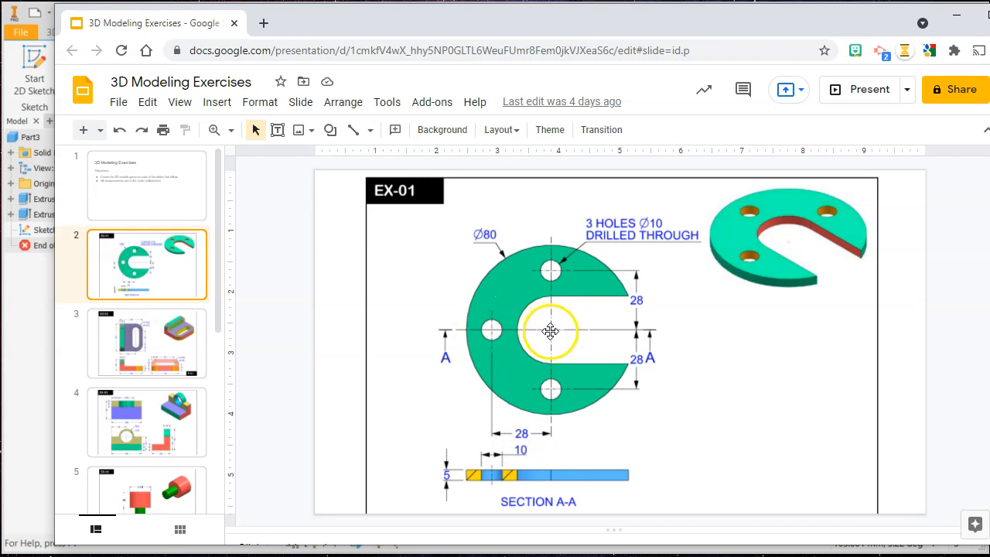
pyautogui.click(42, 303)
pyautogui.click(583, 60)
pyautogui.click(497, 314)
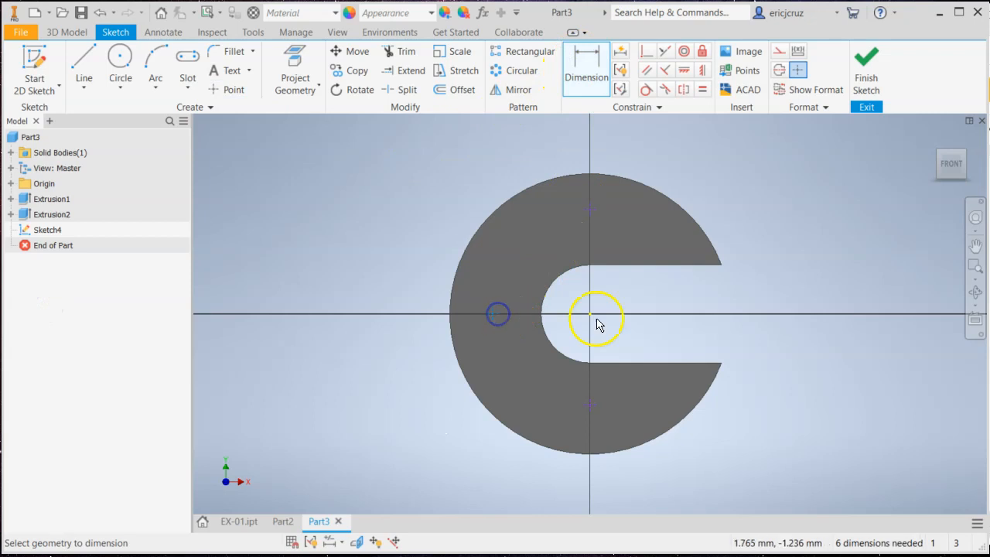
pyautogui.click(580, 315)
pyautogui.click(535, 276)
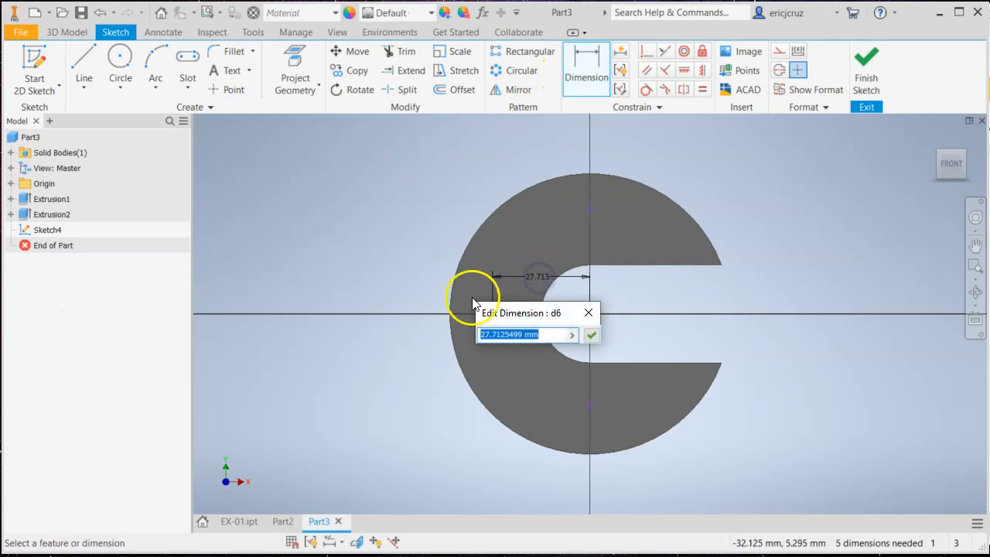
pyautogui.write('28')
pyautogui.press('Return')
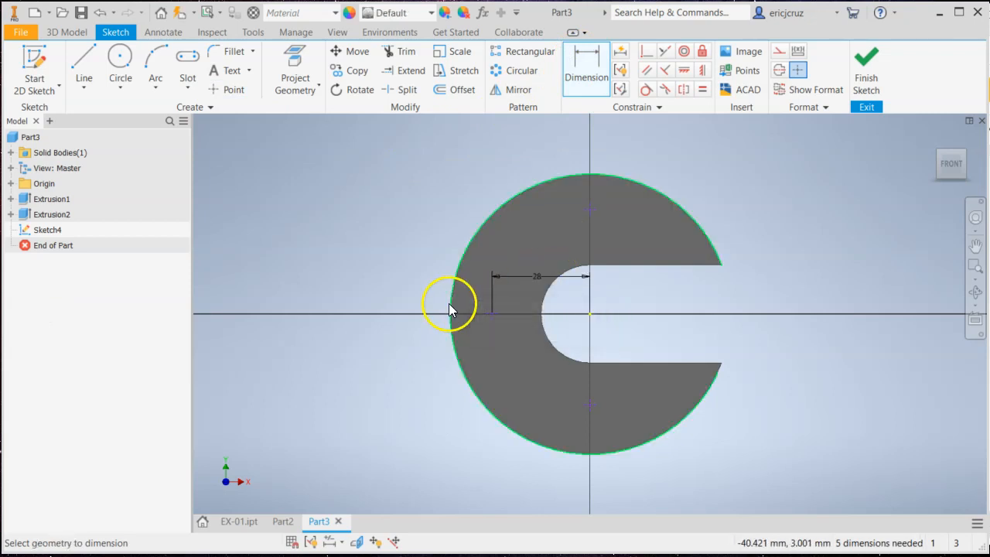
# Dimension the upper and lower points each 28 mm vertically from the disc's centre and finish the sketch
pyautogui.click(592, 314)
pyautogui.click(591, 207)
pyautogui.click(638, 285)
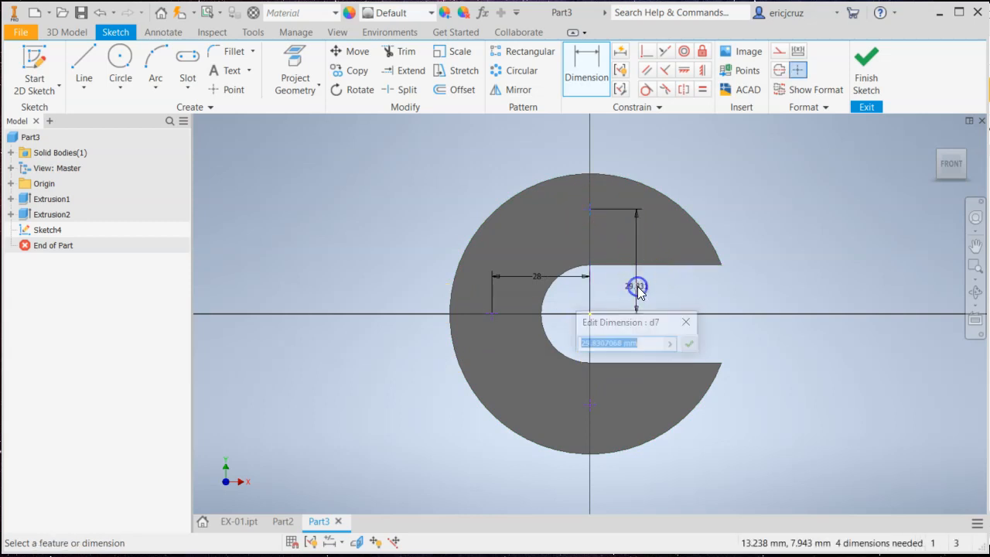
pyautogui.write('28')
pyautogui.press('Return')
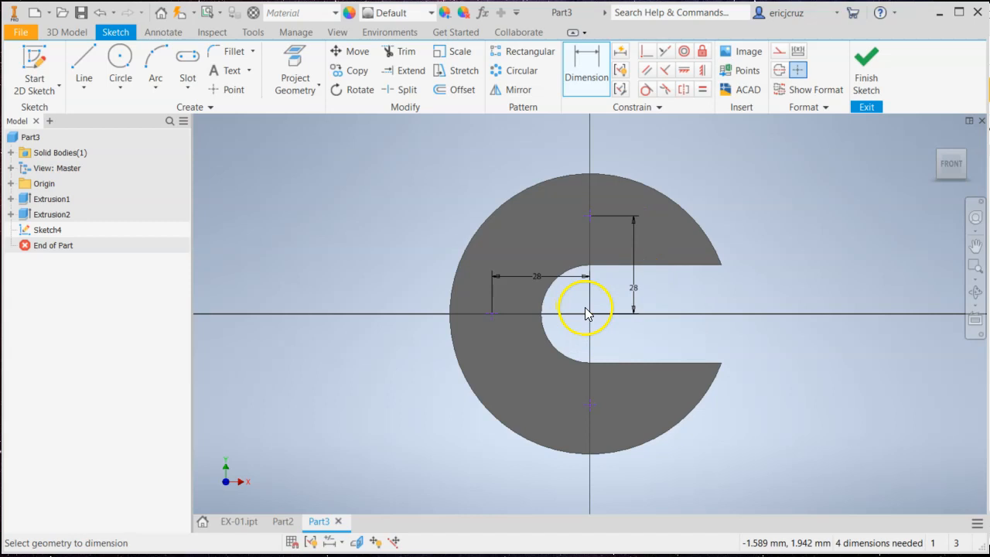
pyautogui.click(593, 405)
pyautogui.click(625, 347)
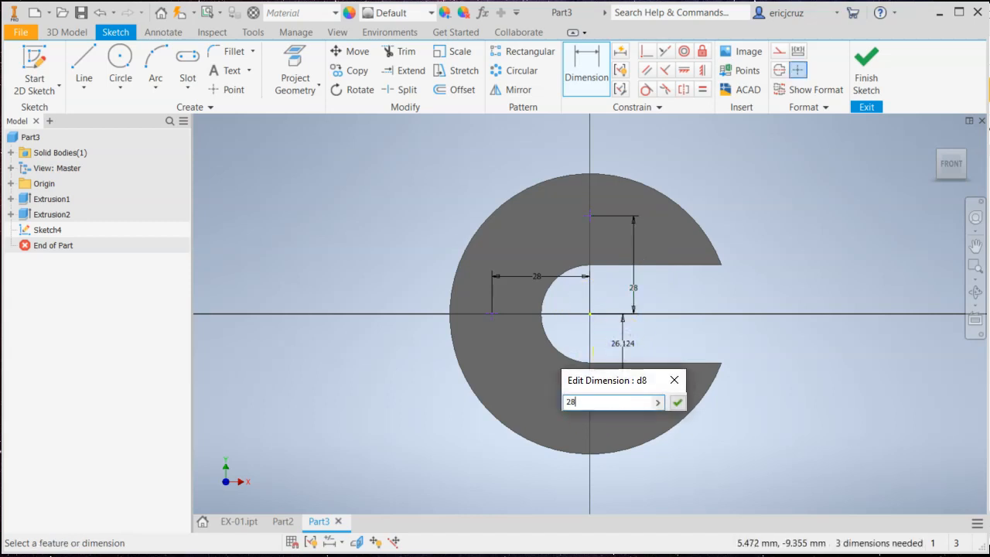
pyautogui.press('Return')
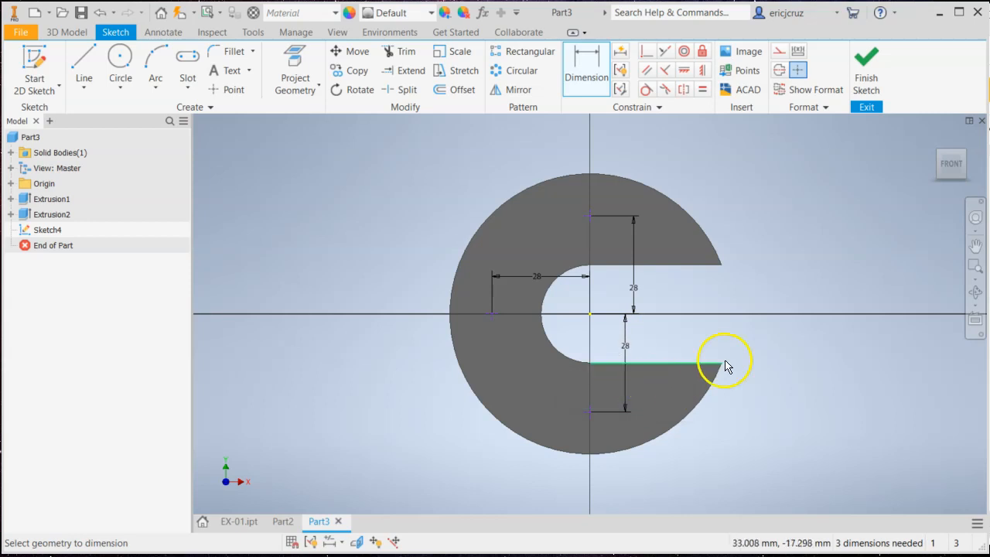
pyautogui.click(863, 77)
# Check the hole callout in the EX-01 drawing and create simple 10 mm diameter through-all holes at the three sketch points
pyautogui.hotkey('alt', 'Tab')
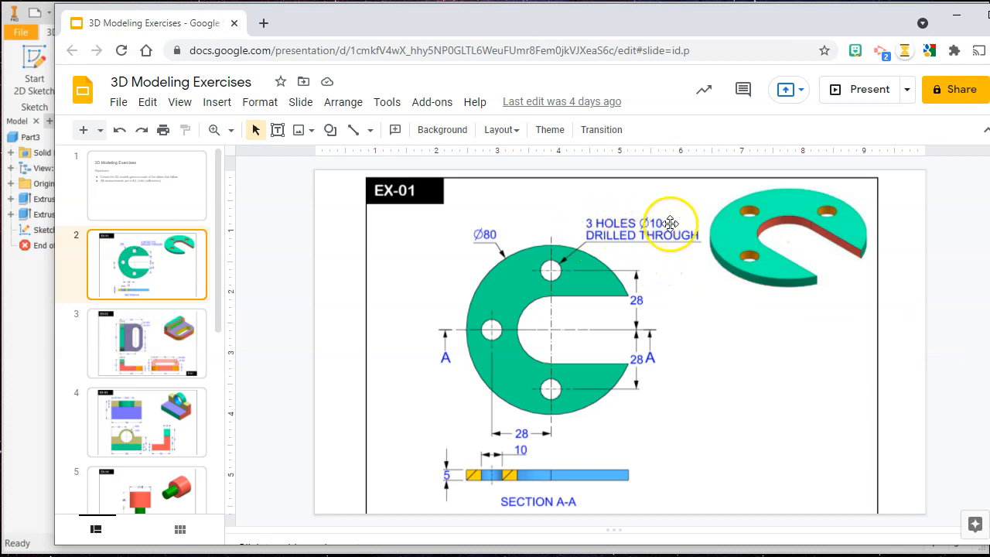
pyautogui.click(45, 299)
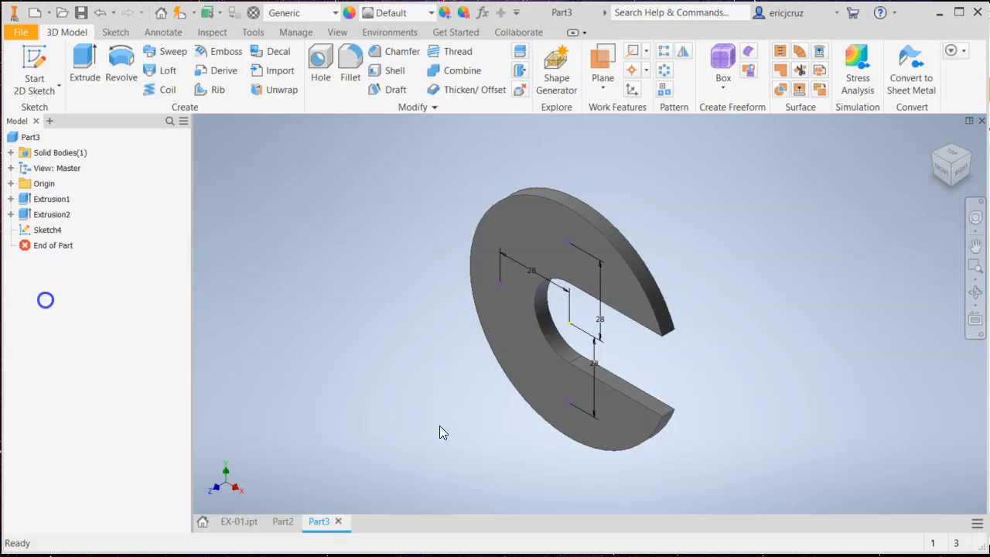
pyautogui.click(319, 71)
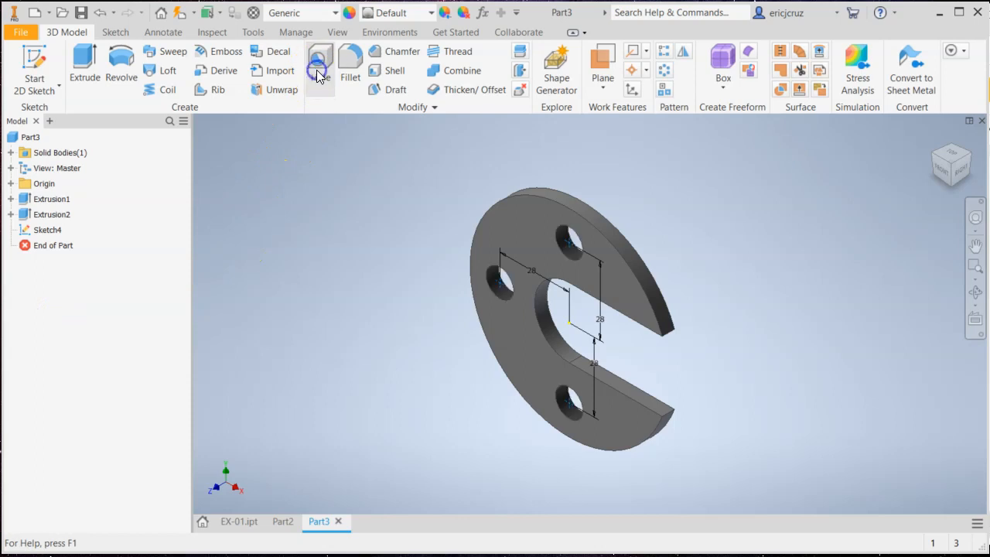
pyautogui.click(346, 412)
pyautogui.click(307, 312)
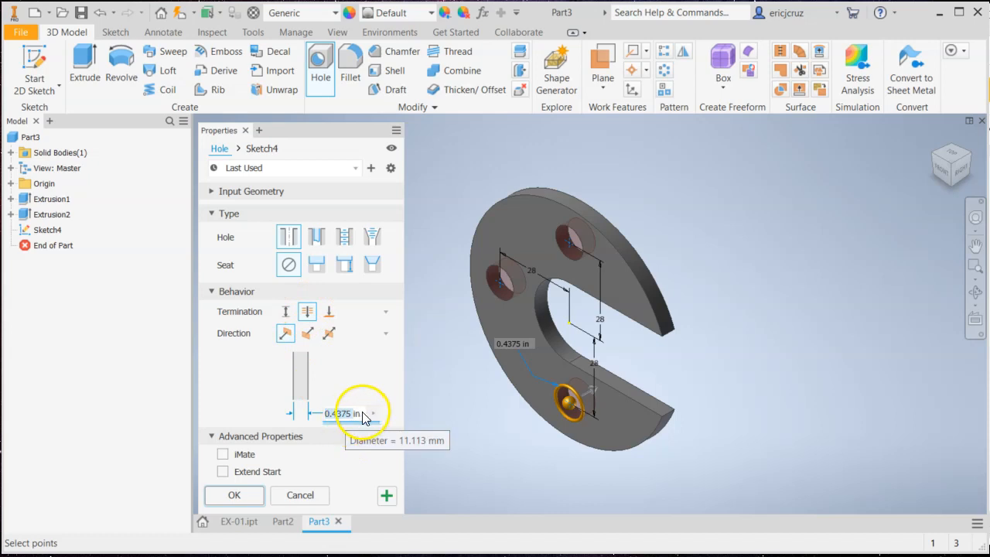
pyautogui.click(325, 415)
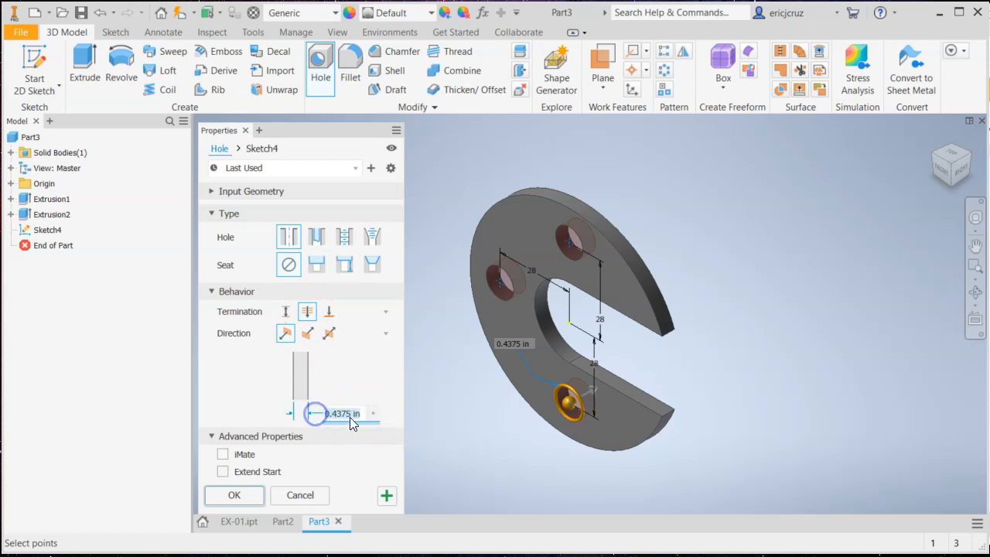
pyautogui.write('10mm')
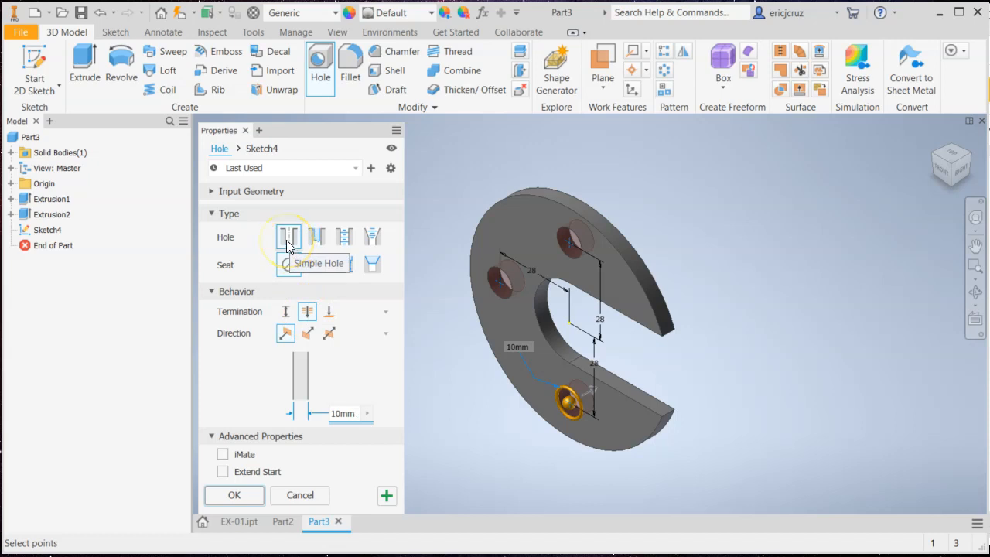
pyautogui.click(237, 495)
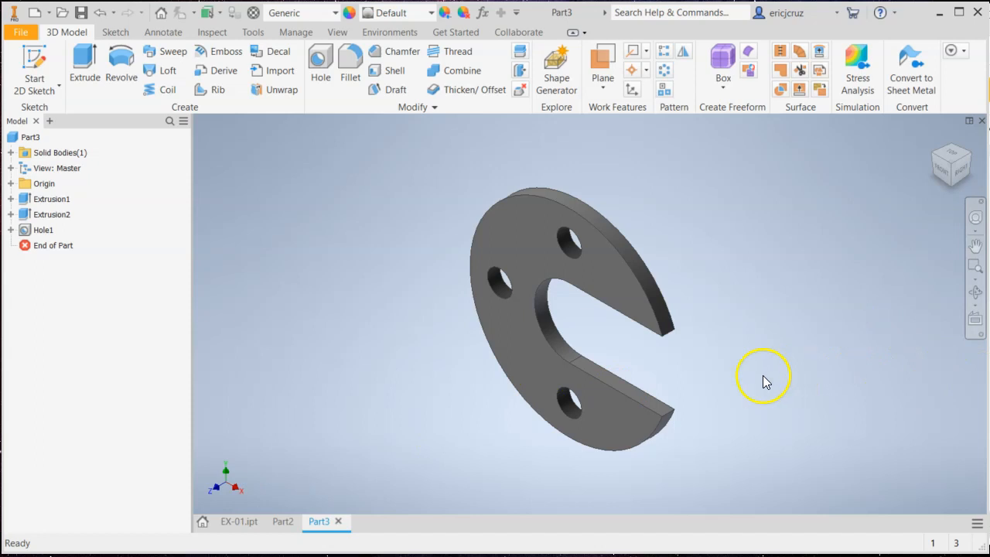
# Save the part as EX-01_YOUR NAME in the exercise models folder
pyautogui.keyDown('shift'); pyautogui.moveTo(694, 388); pyautogui.dragTo(714, 381, button='middle'); pyautogui.keyUp('shift')
pyautogui.moveTo(624, 387); pyautogui.dragTo(619, 380)
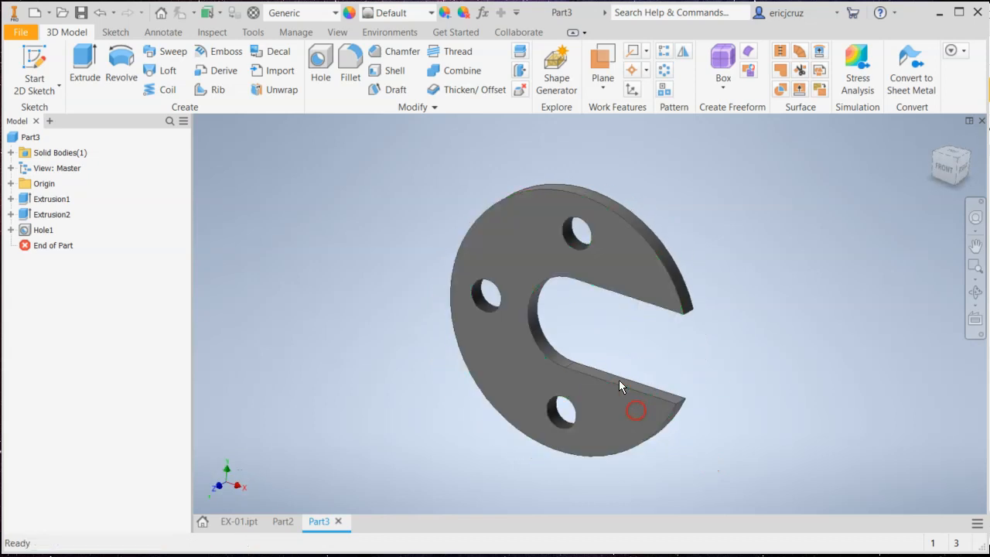
pyautogui.click(81, 12)
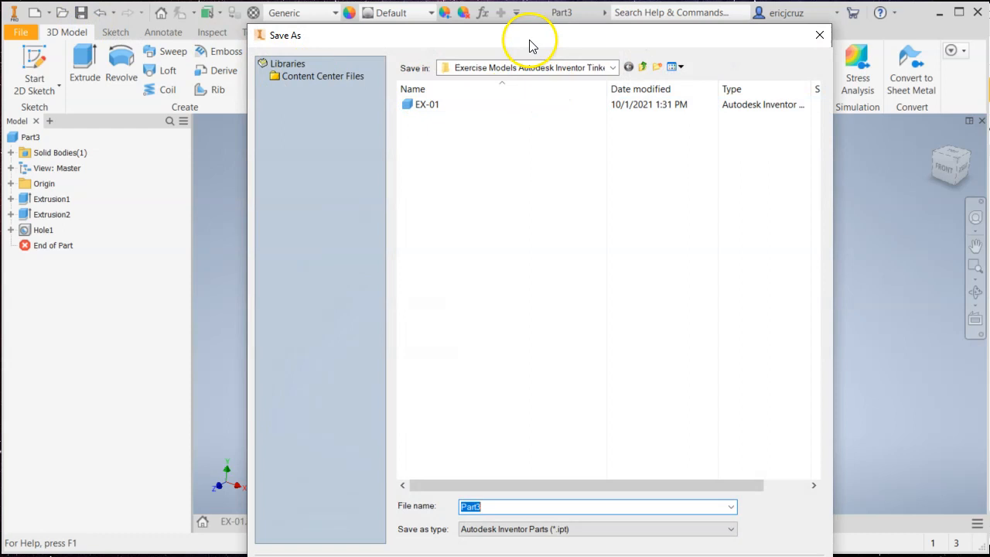
pyautogui.click(424, 105)
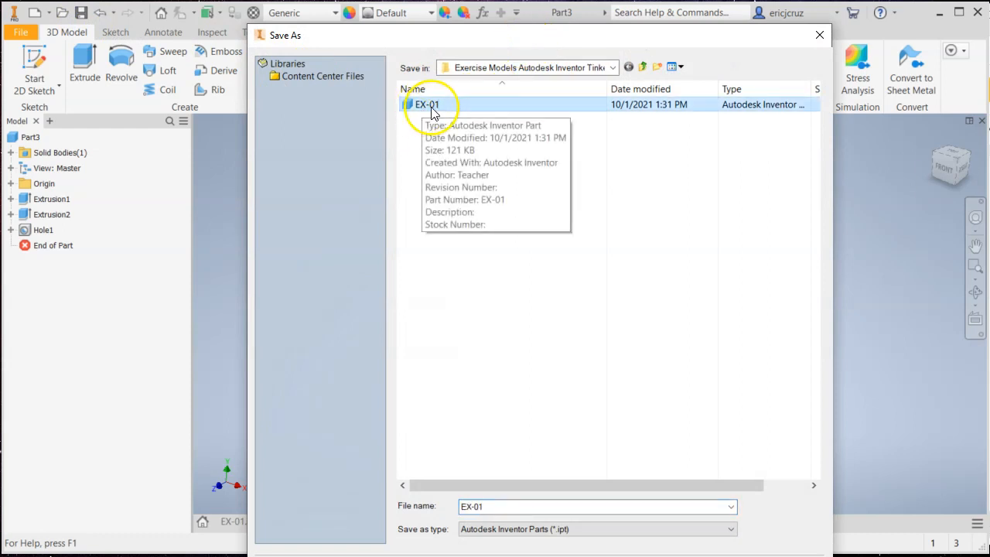
pyautogui.click(498, 506)
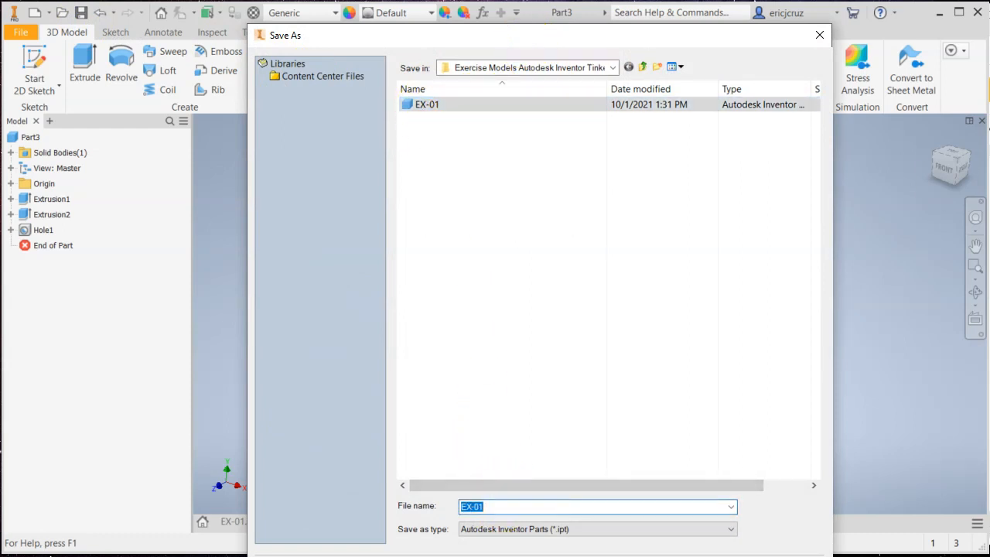
pyautogui.moveTo(830, 555); pyautogui.dragTo(707, 425)
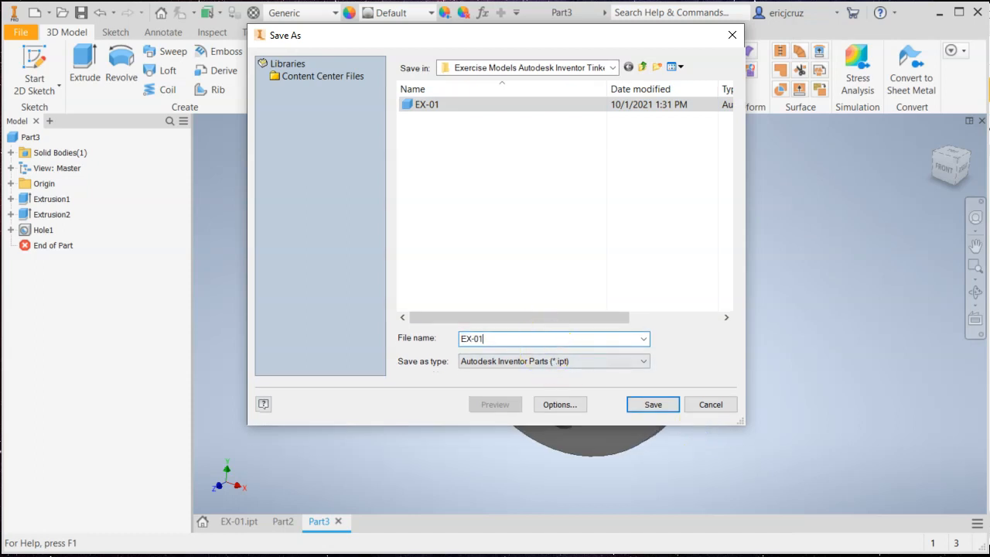
pyautogui.write('_YOUR NAME')
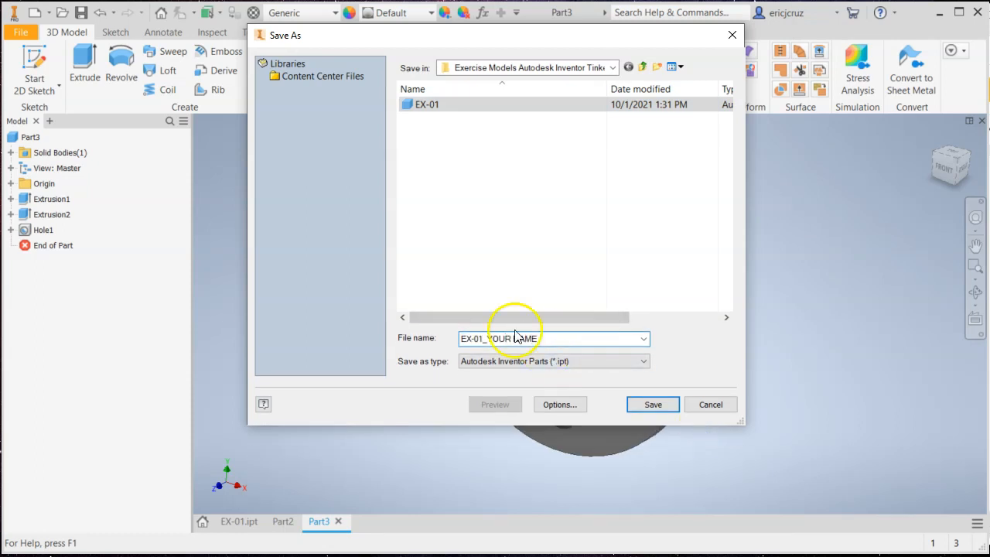
pyautogui.click(651, 406)
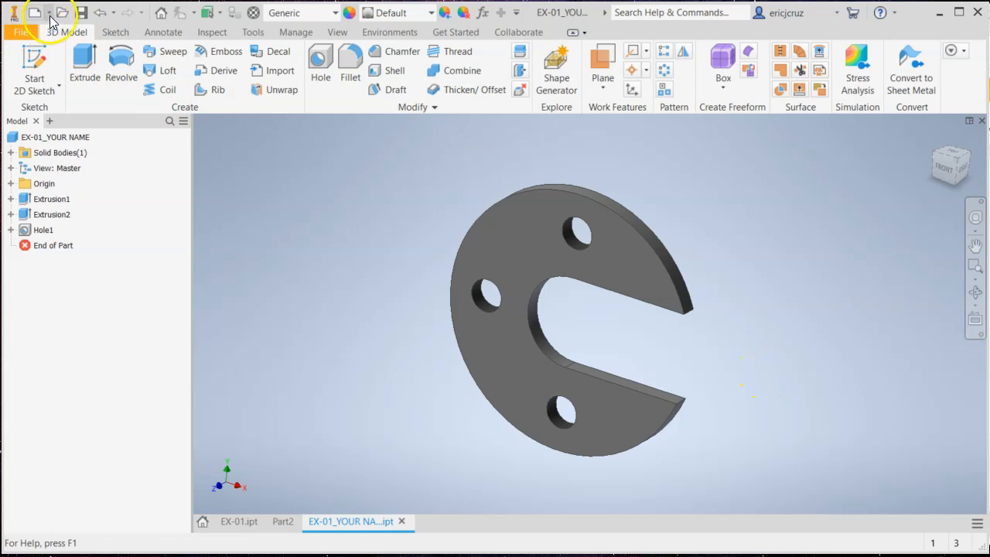
# Create a new drawing document from the default drawing template
pyautogui.click(48, 13)
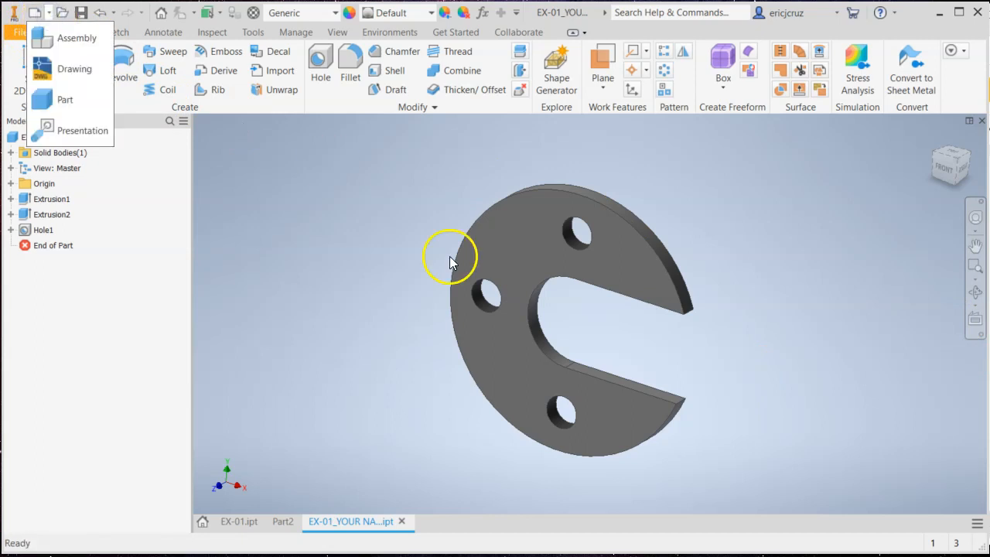
pyautogui.click(49, 14)
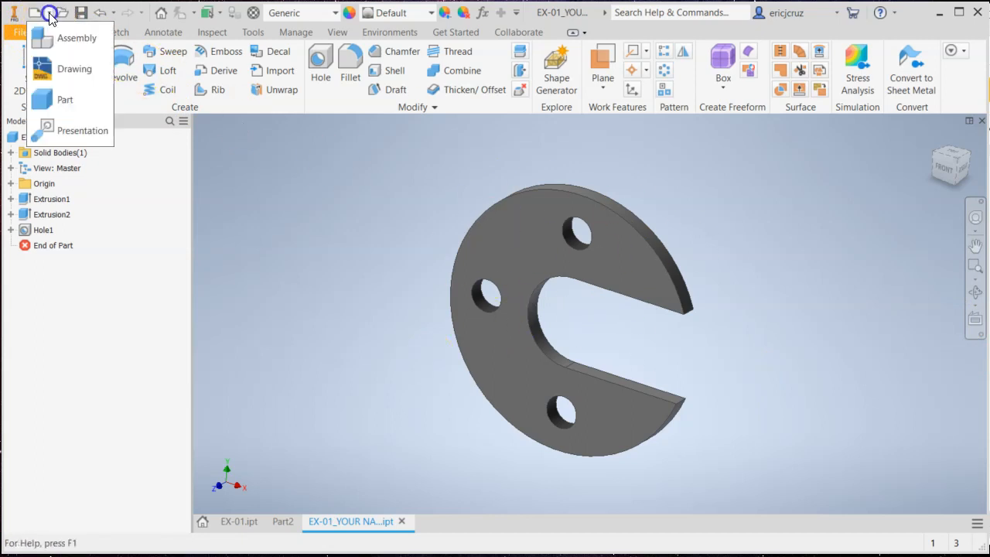
pyautogui.click(74, 71)
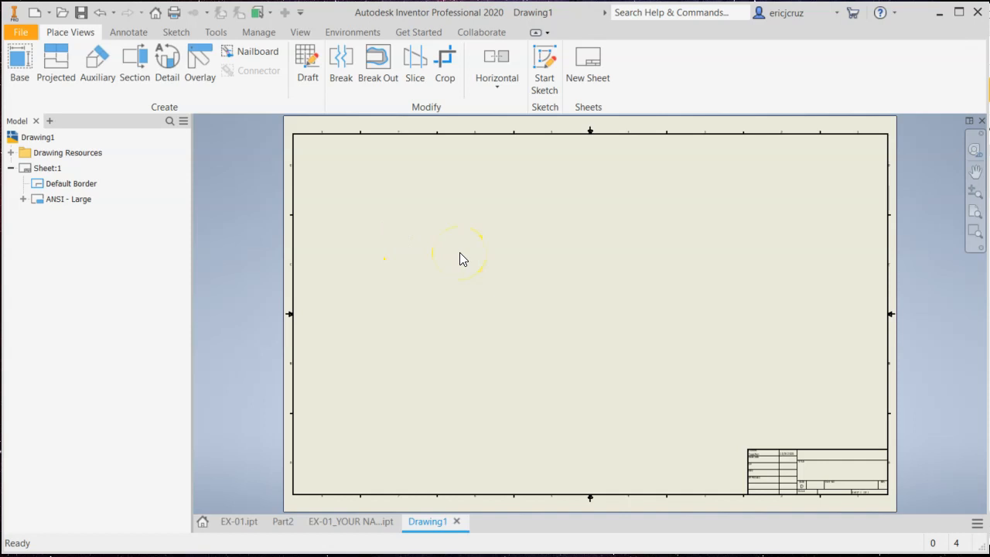
pyautogui.click(487, 266)
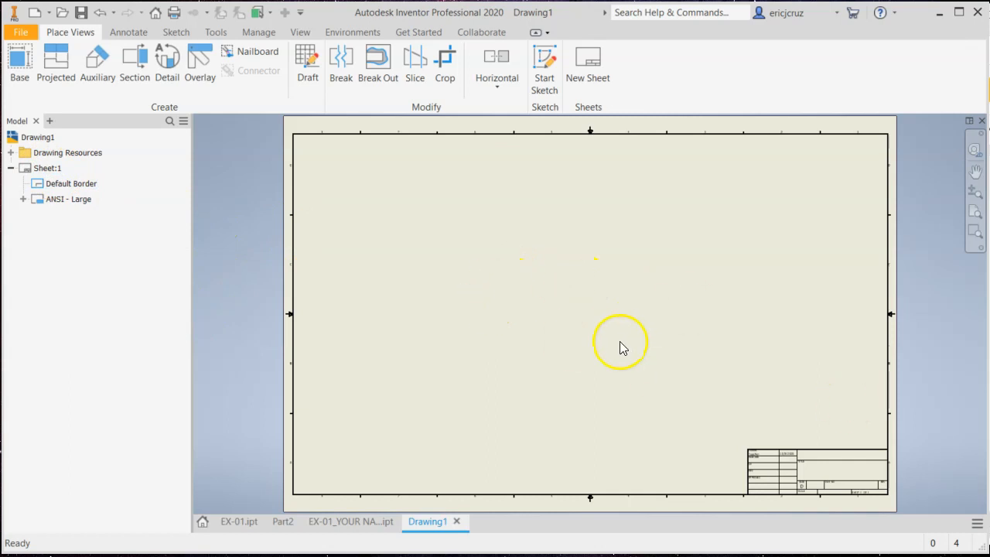
# Change the drawing sheet's size to A, keeping the landscape orientation
pyautogui.click(48, 169)
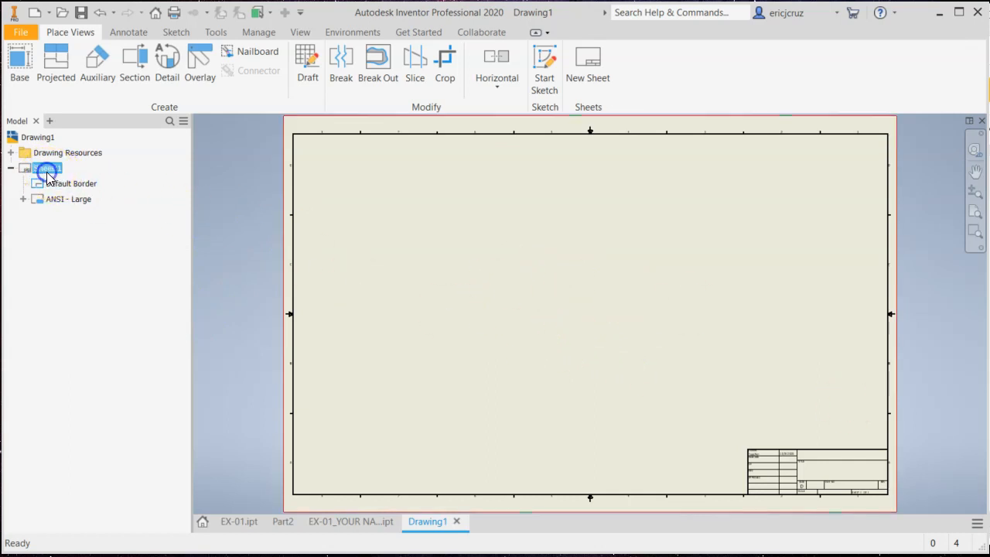
pyautogui.rightClick(48, 175)
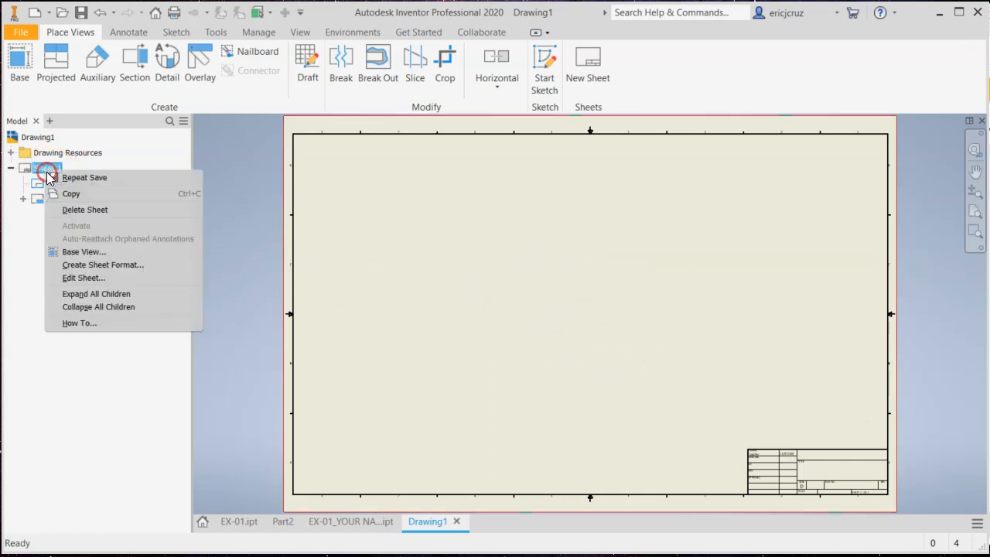
pyautogui.click(86, 280)
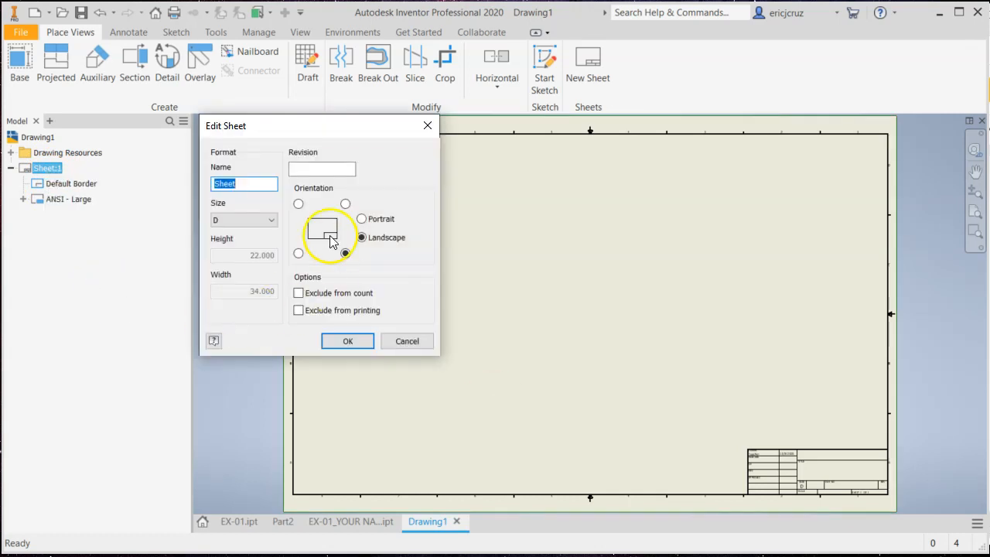
pyautogui.click(248, 223)
pyautogui.click(247, 235)
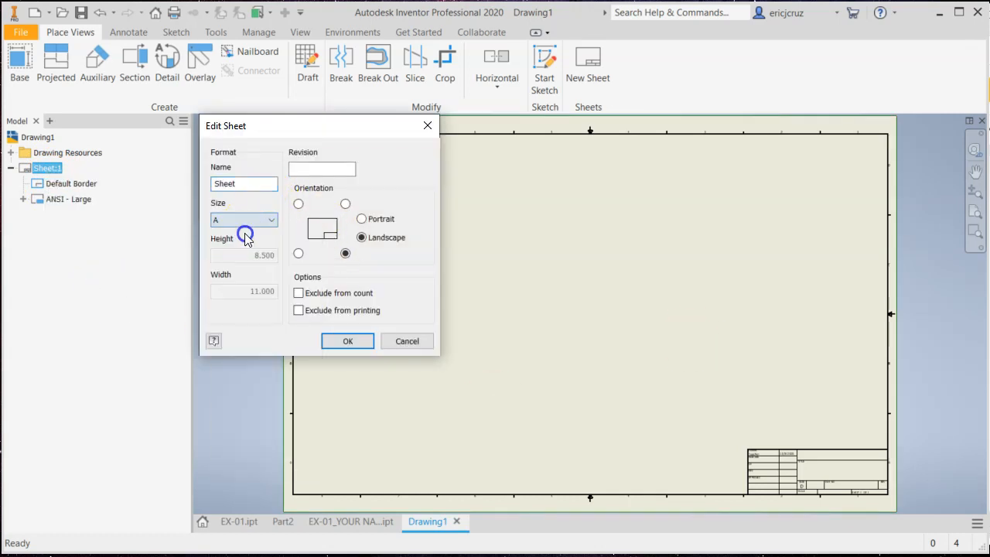
pyautogui.click(345, 343)
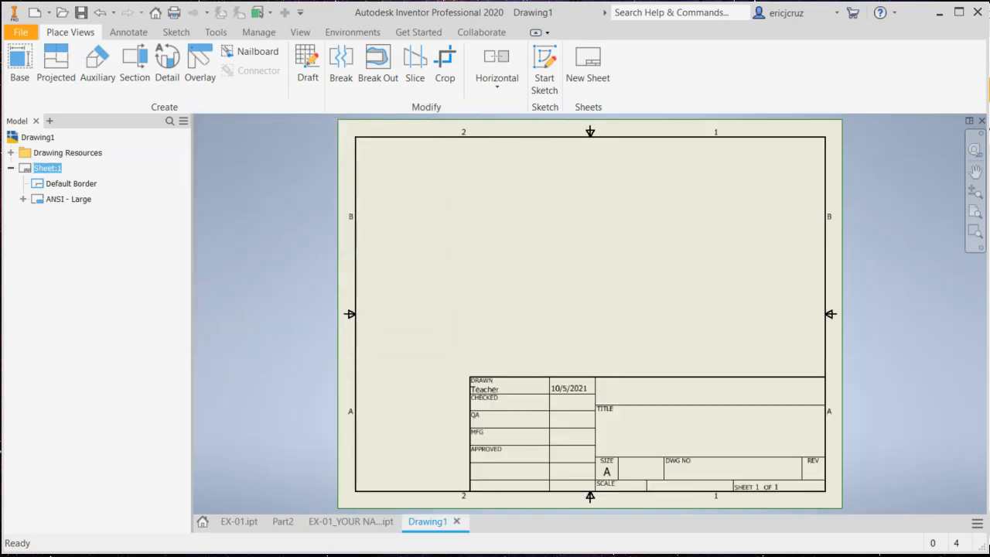
# Delete the ANSI - Large title block from Sheet:1
pyautogui.click(54, 198)
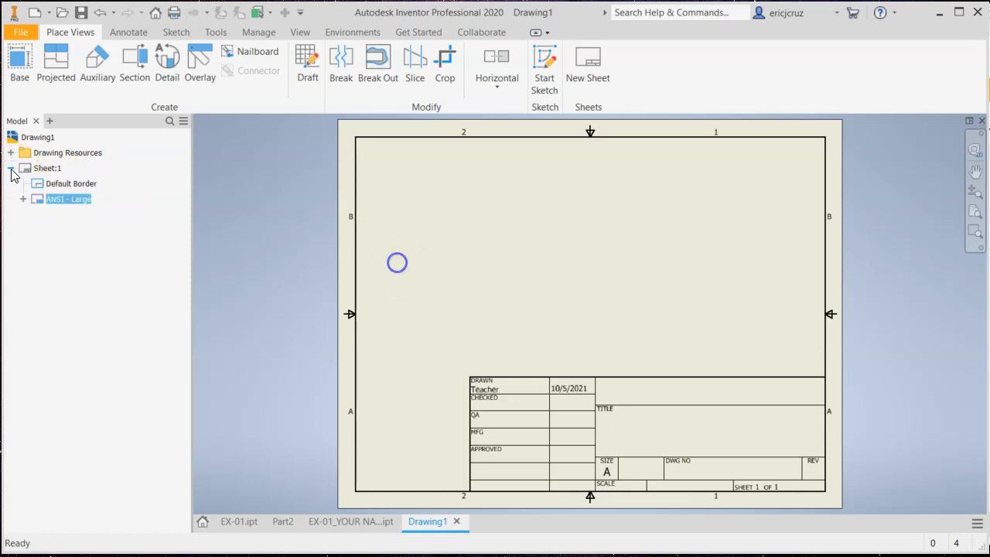
pyautogui.click(49, 203)
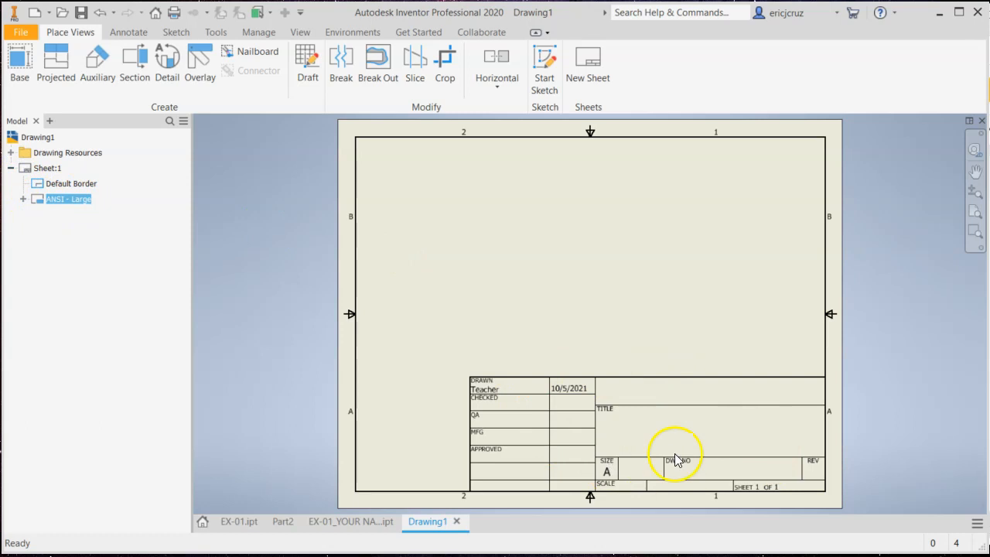
pyautogui.rightClick(73, 198)
pyautogui.click(98, 225)
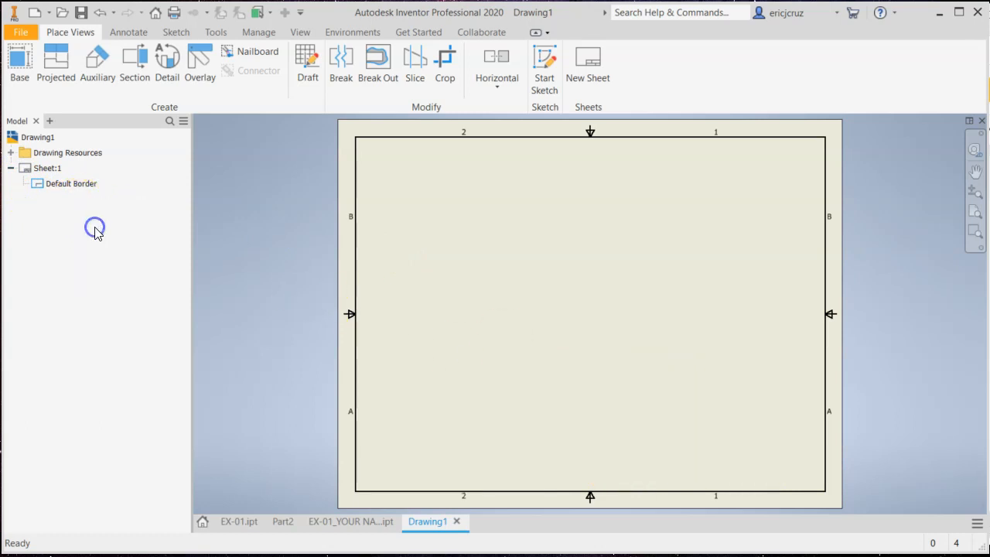
pyautogui.click(51, 168)
pyautogui.click(87, 216)
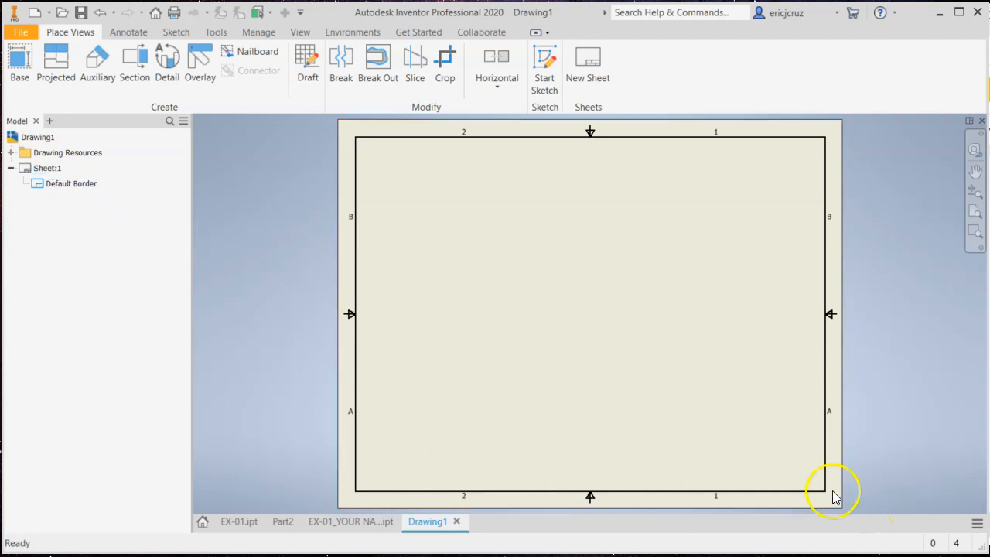
pyautogui.click(44, 168)
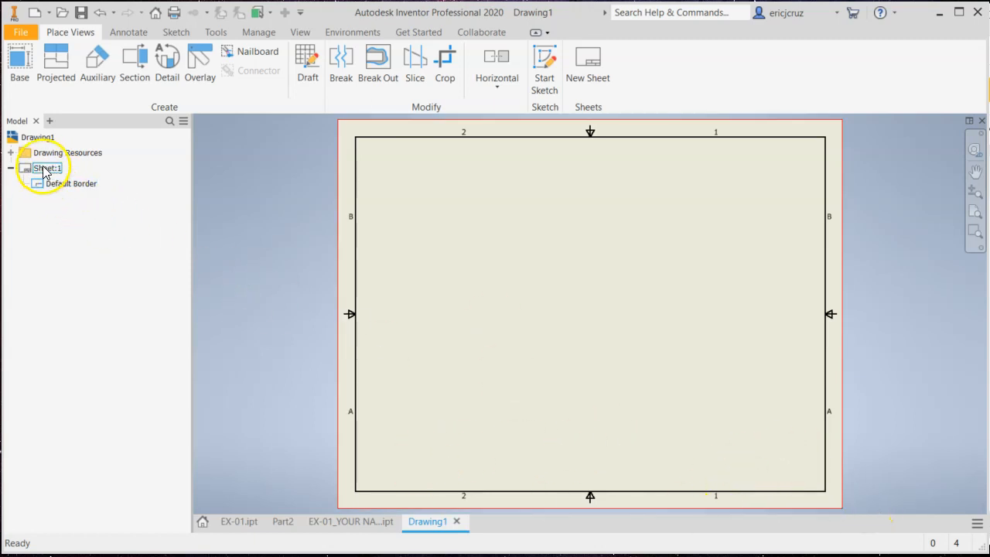
pyautogui.rightClick(44, 170)
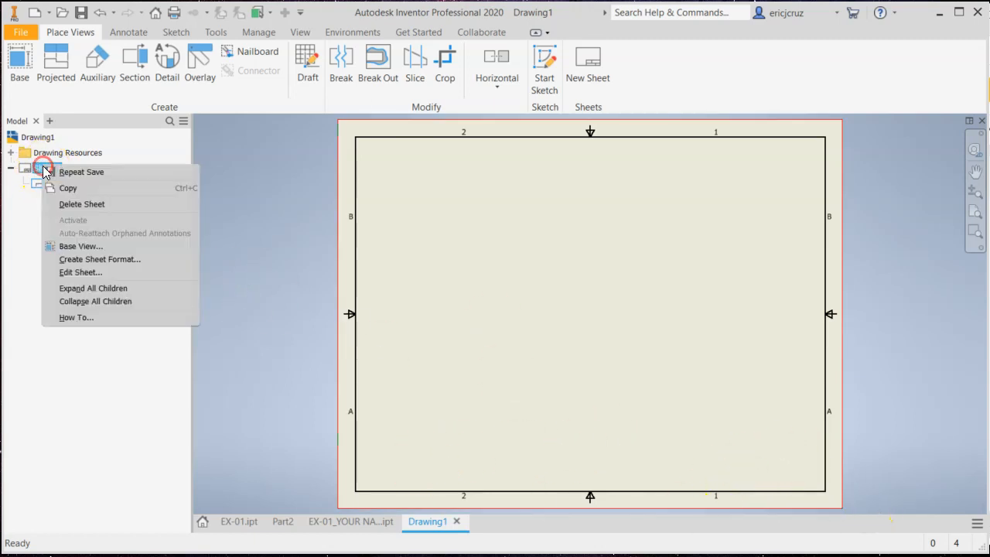
pyautogui.click(33, 236)
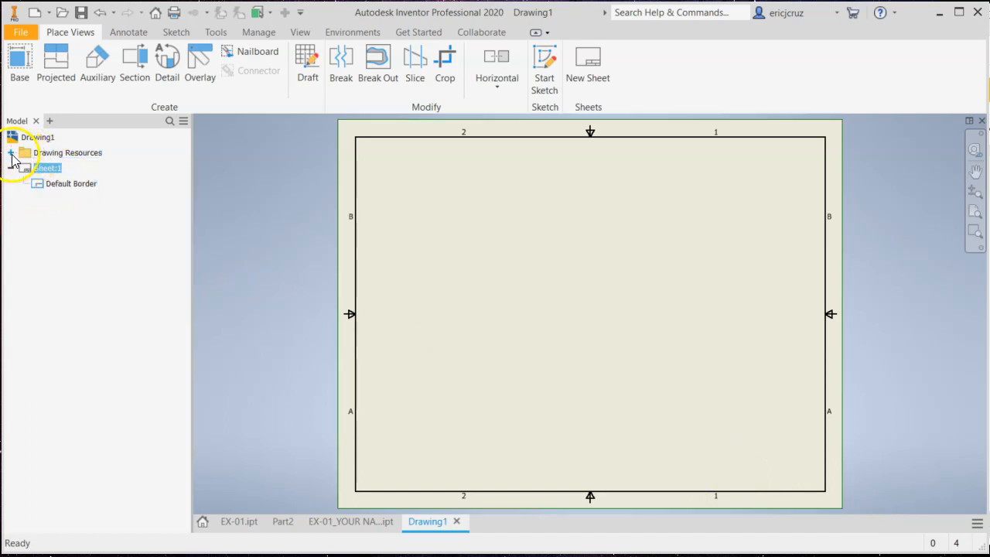
# Insert the ANSI A title block from the drawing resources into the sheet
pyautogui.click(11, 153)
pyautogui.click(23, 199)
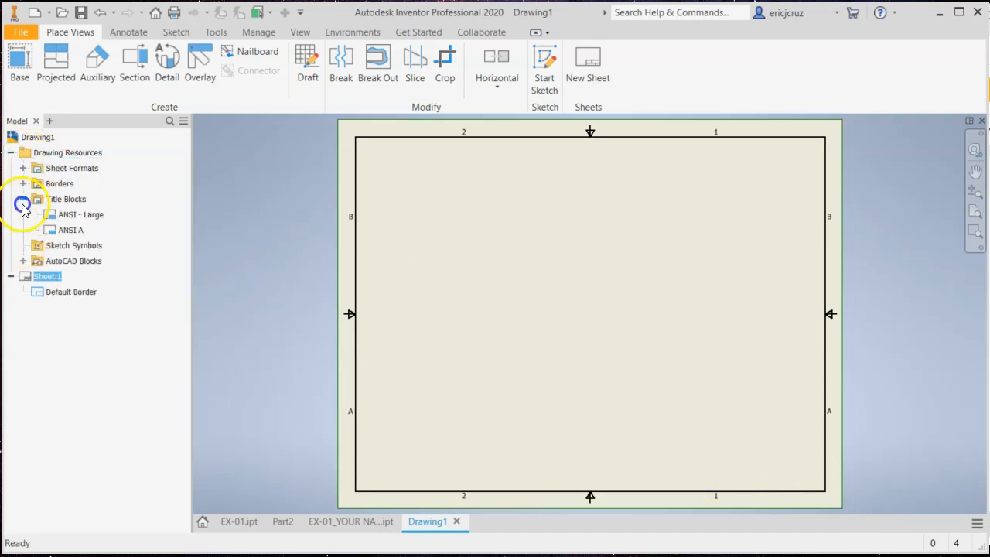
pyautogui.rightClick(71, 230)
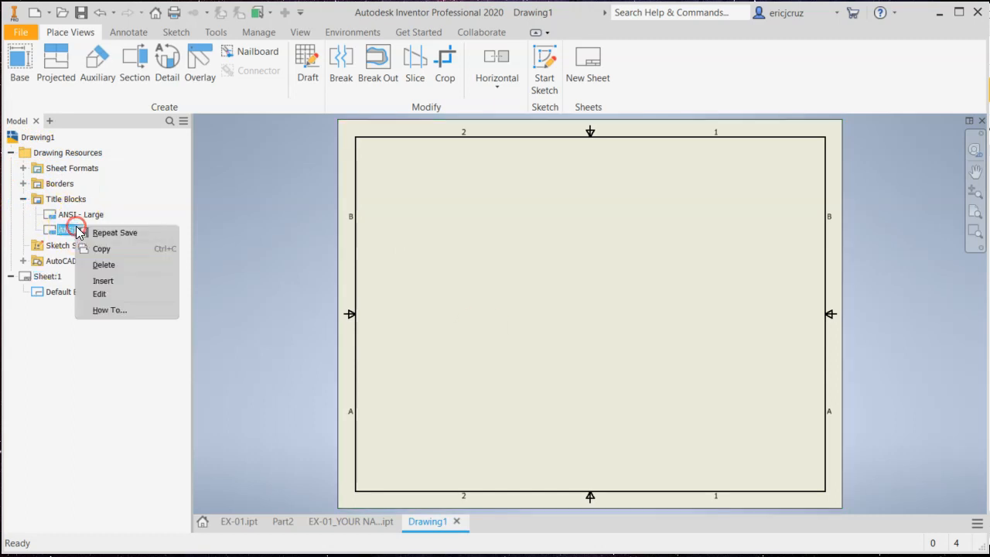
pyautogui.click(106, 283)
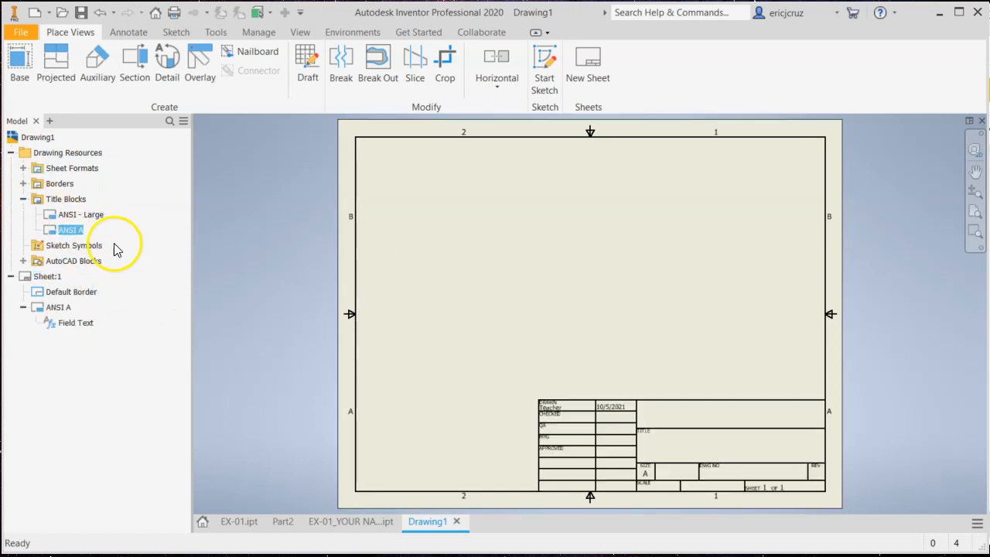
# Review the available title block resources and examine the fields of the ANSI A title block on the sheet
pyautogui.click(11, 152)
pyautogui.click(11, 152)
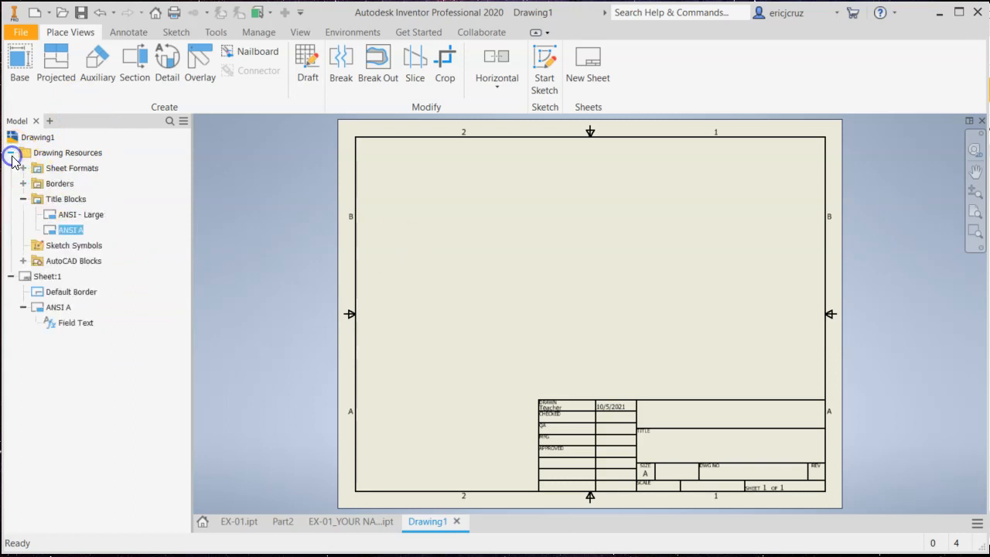
pyautogui.click(23, 199)
pyautogui.click(24, 199)
pyautogui.click(77, 214)
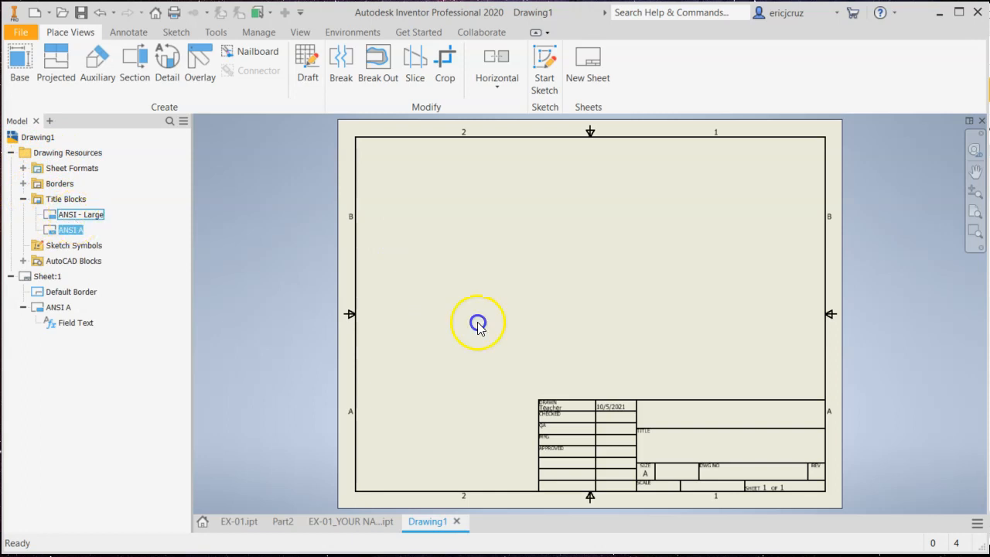
pyautogui.click(72, 230)
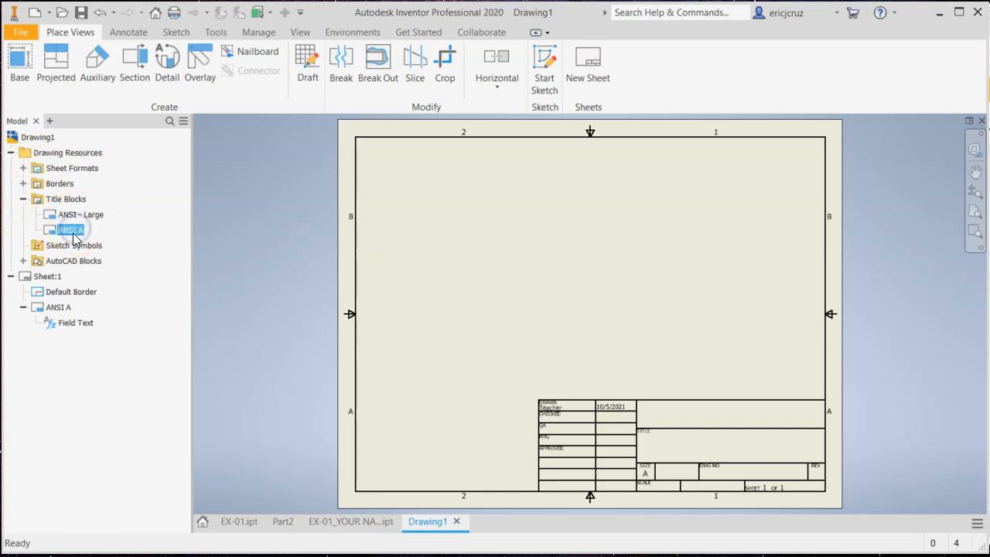
pyautogui.rightClick(72, 231)
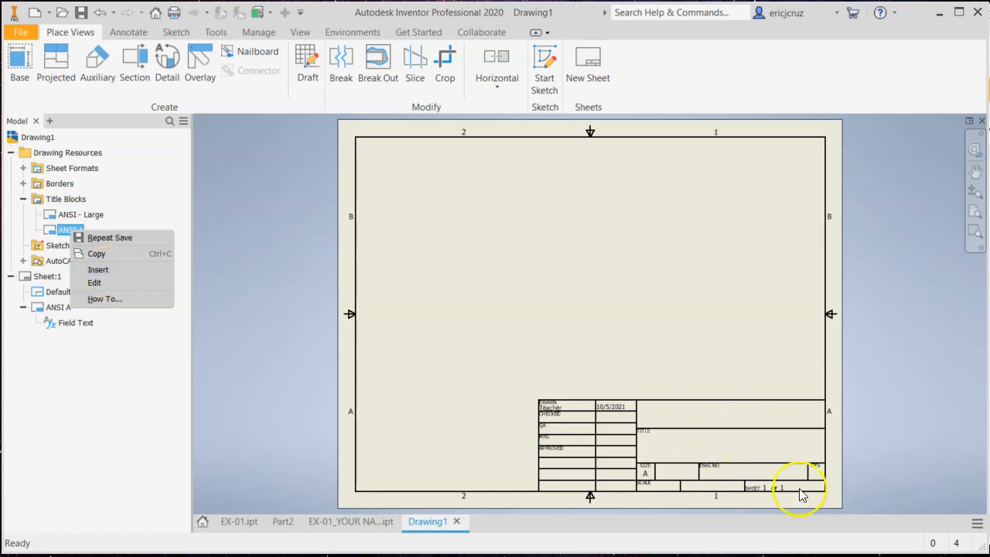
pyautogui.click(653, 377)
pyautogui.moveTo(678, 443); pyautogui.dragTo(625, 351, button='middle')
pyautogui.scroll(-6, 625, 351)
pyautogui.scroll(3, 624, 351)
pyautogui.click(412, 288)
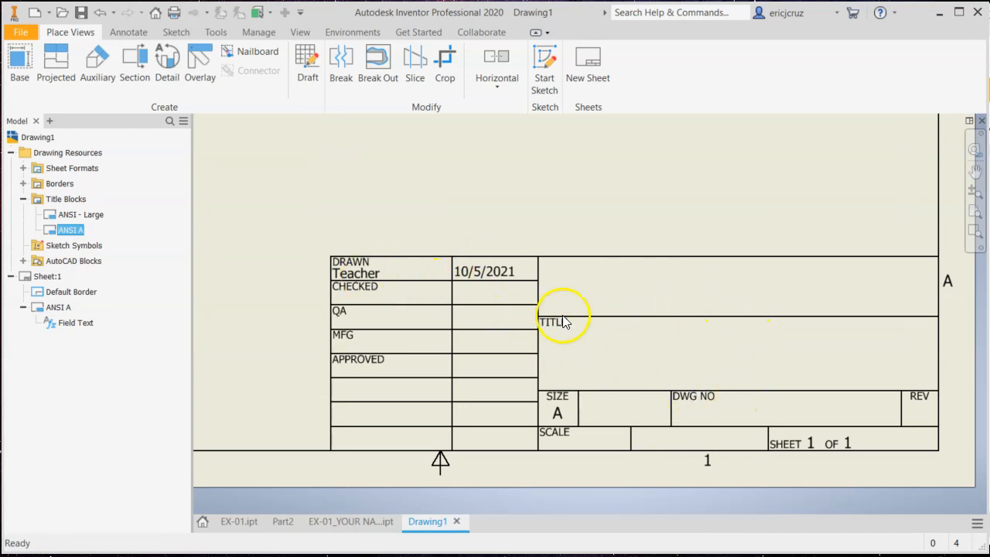
pyautogui.scroll(2, 573, 321)
pyautogui.moveTo(597, 320)
pyautogui.mouseDown(button='middle')
pyautogui.moveTo(698, 426)
pyautogui.moveTo(663, 456)
pyautogui.mouseUp(button='middle')
pyautogui.scroll(2, 652, 433)
pyautogui.scroll(-1, 641, 430)
pyautogui.moveTo(624, 415); pyautogui.dragTo(579, 386, button='middle')
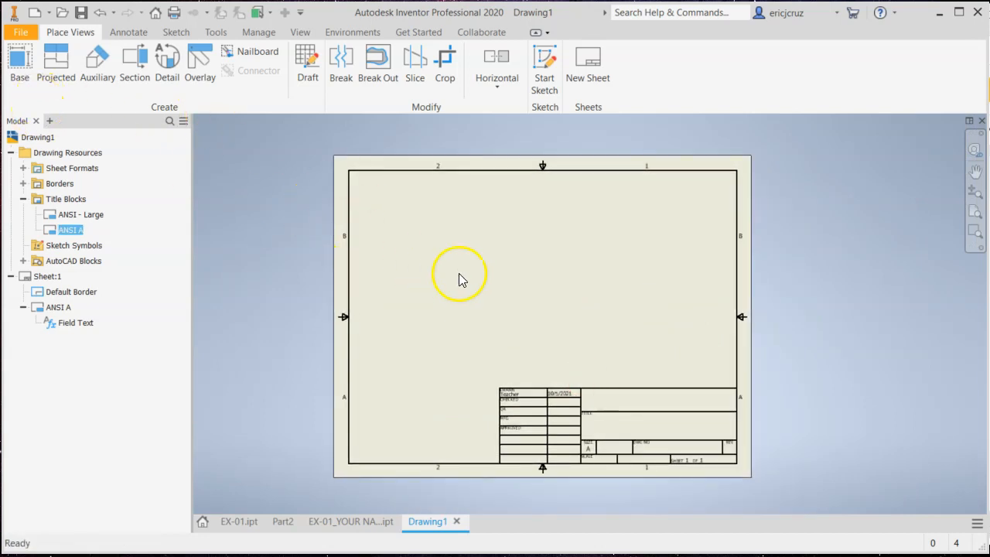
# Create a base front view of the EX-01_YOUR NAME part at 1/2 scale in the sheet's lower-left area
pyautogui.click(22, 69)
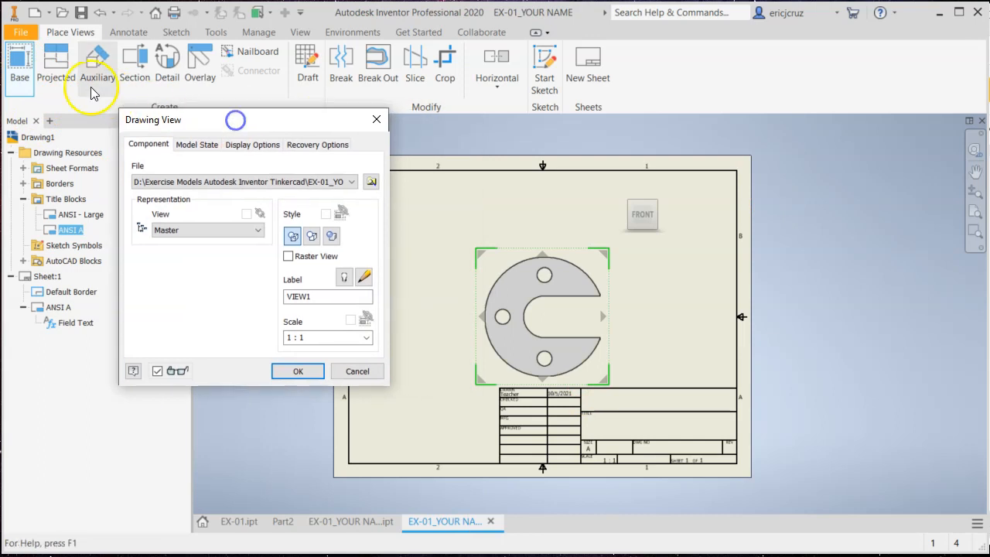
pyautogui.moveTo(227, 128); pyautogui.dragTo(174, 129)
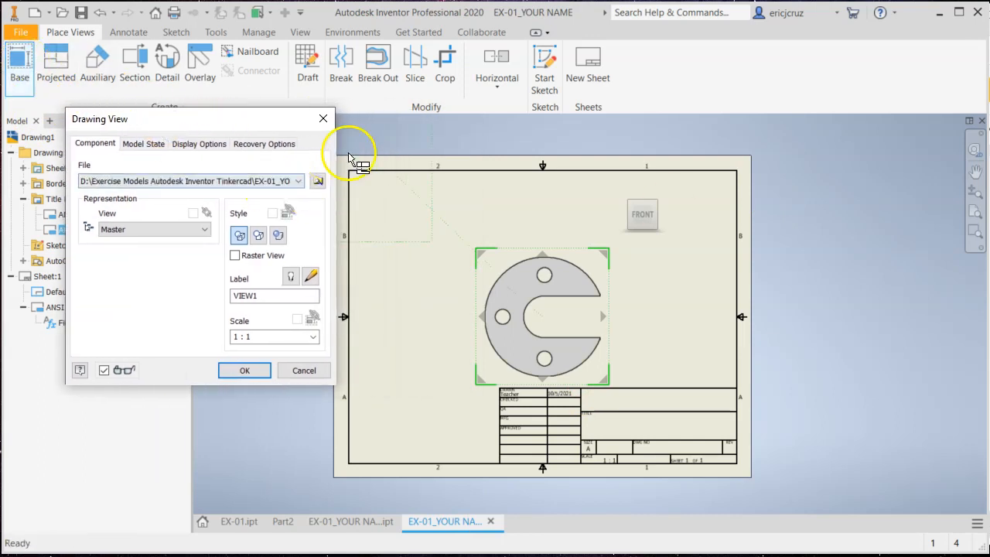
pyautogui.moveTo(243, 128); pyautogui.dragTo(215, 127)
pyautogui.moveTo(520, 302); pyautogui.dragTo(403, 230)
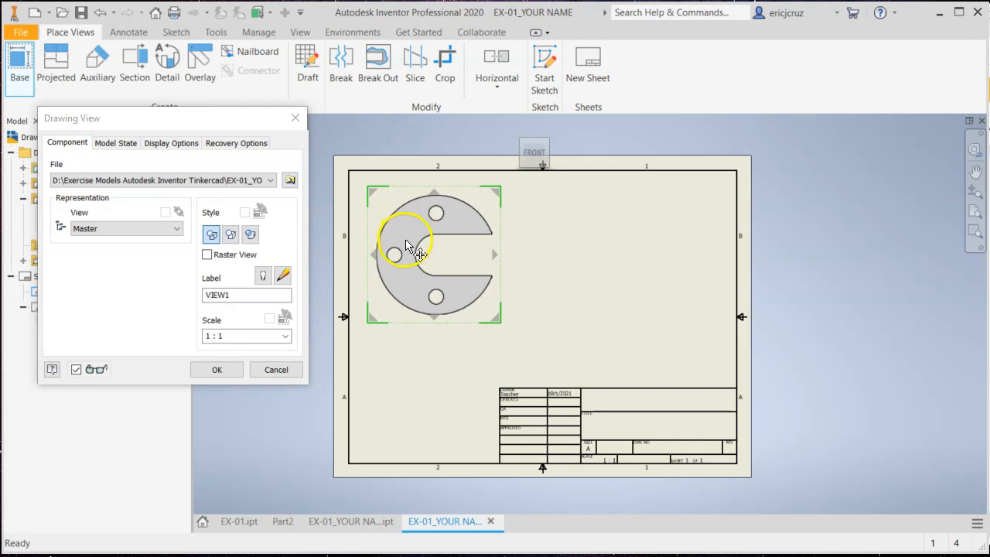
pyautogui.moveTo(473, 300); pyautogui.dragTo(497, 328)
pyautogui.click(285, 337)
pyautogui.click(273, 358)
pyautogui.moveTo(486, 310); pyautogui.dragTo(454, 307)
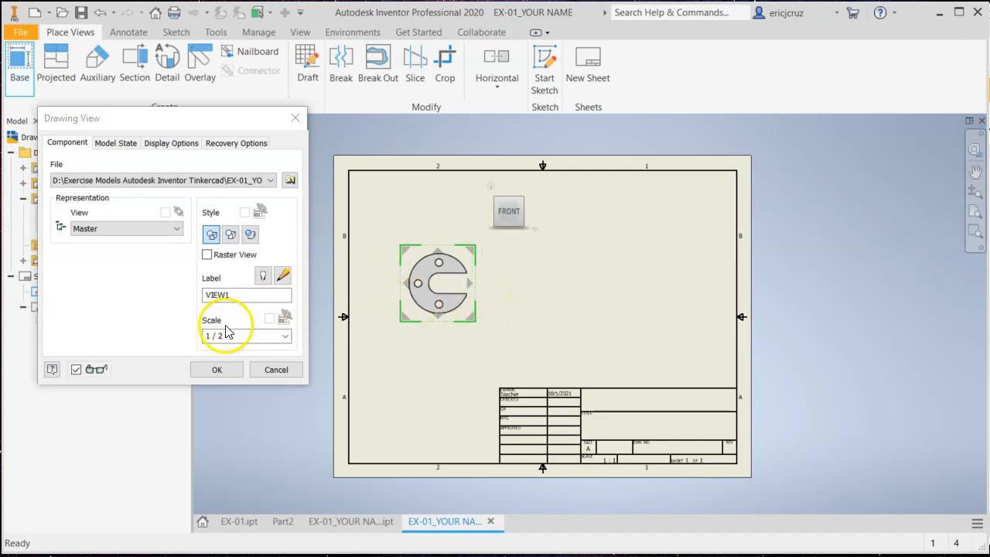
pyautogui.click(270, 335)
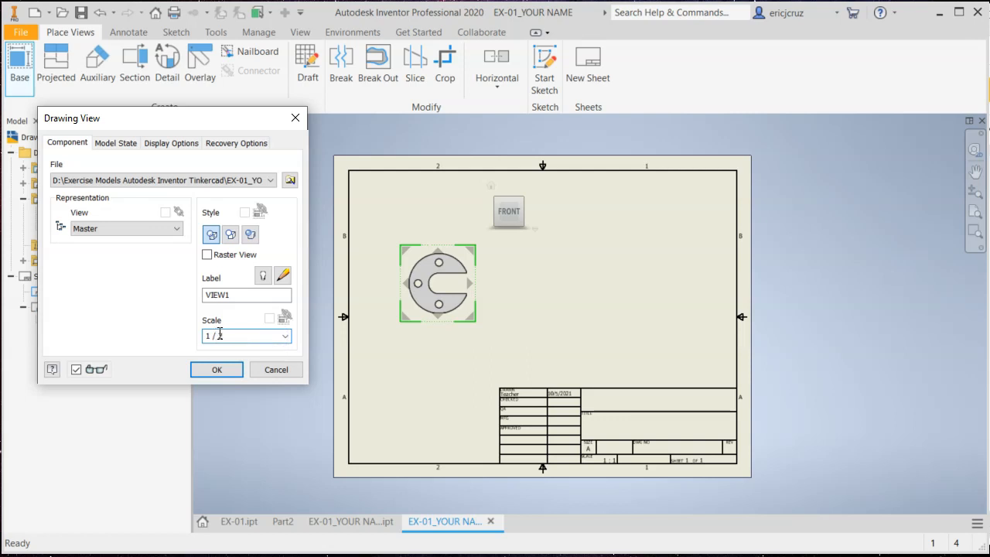
pyautogui.moveTo(432, 305)
pyautogui.mouseDown()
pyautogui.moveTo(422, 287)
pyautogui.moveTo(531, 289)
pyautogui.moveTo(415, 300)
pyautogui.moveTo(464, 286)
pyautogui.moveTo(418, 304)
pyautogui.moveTo(436, 281)
pyautogui.moveTo(457, 286)
pyautogui.moveTo(420, 298)
pyautogui.moveTo(433, 329)
pyautogui.moveTo(421, 355)
pyautogui.moveTo(407, 344)
pyautogui.moveTo(415, 356)
pyautogui.mouseUp()
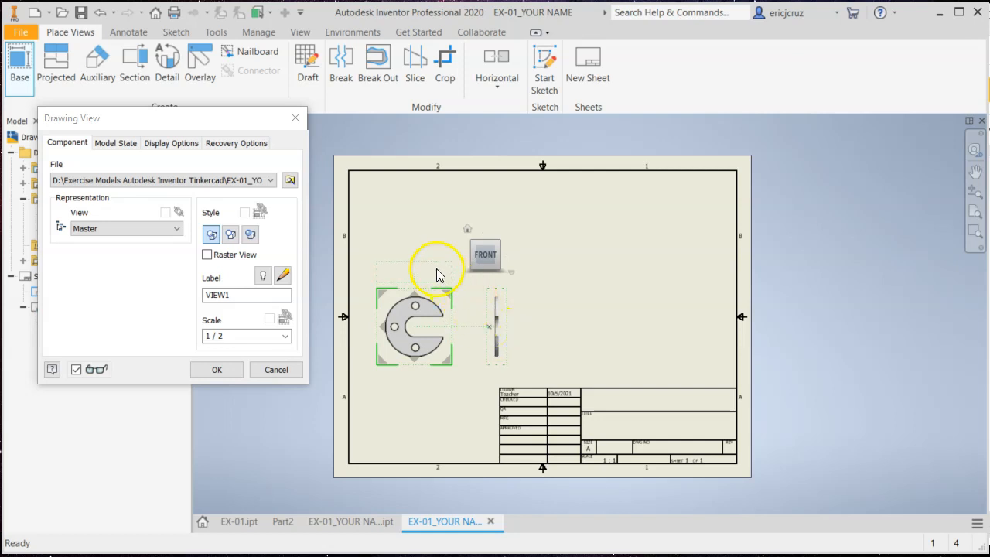
# Add projected top, right-side and isometric views of the base view, placing the isometric near the sheet's upper-right corner
pyautogui.click(417, 237)
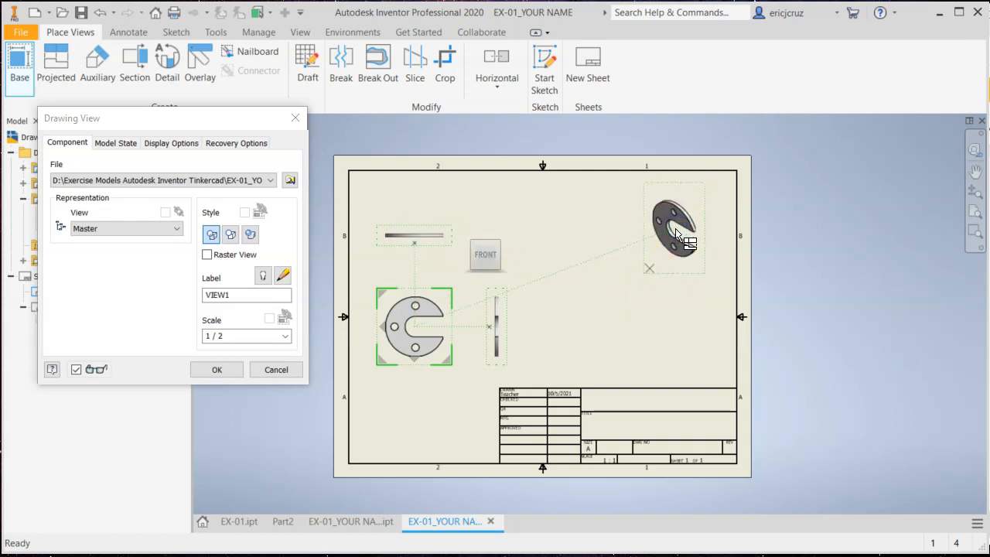
pyautogui.click(675, 228)
pyautogui.scroll(-4, 637, 311)
pyautogui.scroll(3, 637, 311)
pyautogui.scroll(-4, 637, 311)
pyautogui.scroll(3, 638, 311)
pyautogui.moveTo(638, 311); pyautogui.dragTo(755, 336, button='middle')
pyautogui.scroll(-4, 732, 325)
pyautogui.scroll(3, 731, 324)
pyautogui.scroll(-1, 731, 325)
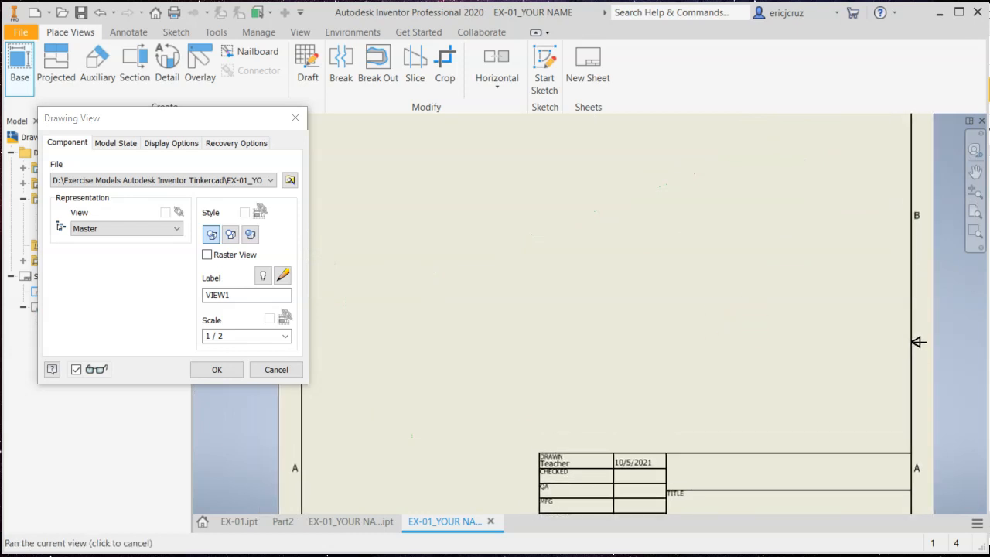
pyautogui.click(218, 370)
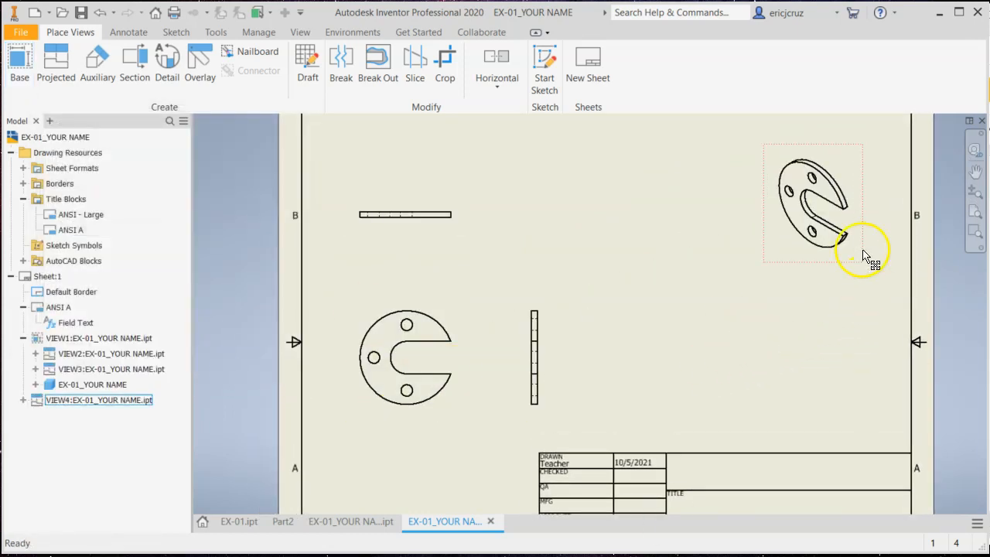
pyautogui.moveTo(782, 289); pyautogui.dragTo(762, 320, button='middle')
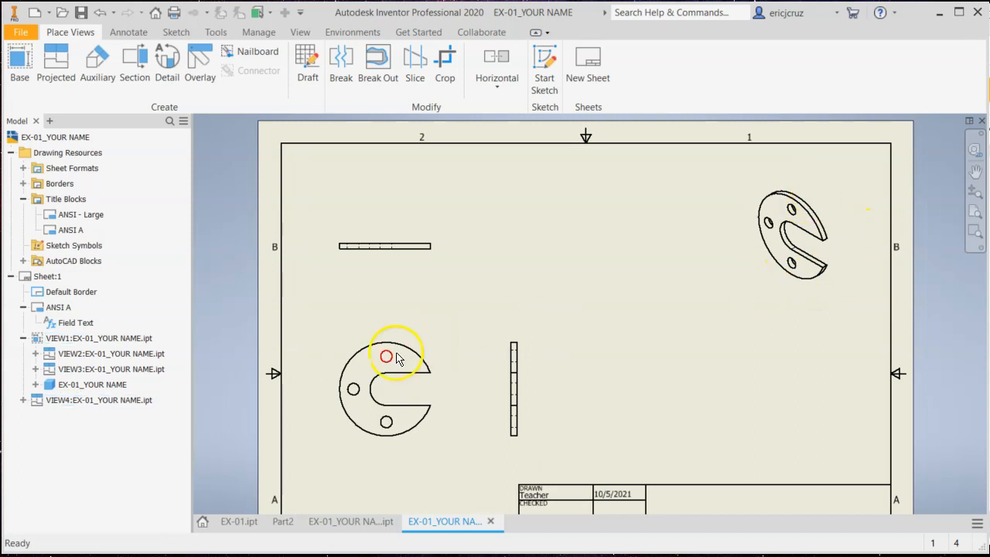
pyautogui.moveTo(579, 393)
pyautogui.mouseDown(button='middle')
pyautogui.moveTo(596, 341)
pyautogui.moveTo(564, 349)
pyautogui.mouseUp(button='middle')
pyautogui.scroll(3, 564, 349)
pyautogui.scroll(-2, 564, 349)
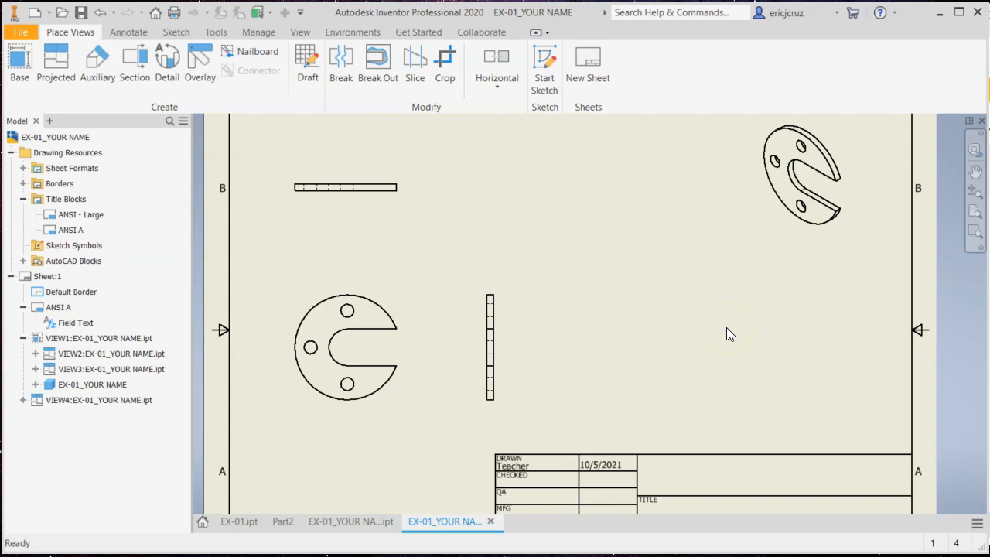
pyautogui.moveTo(673, 320); pyautogui.dragTo(685, 353, button='middle')
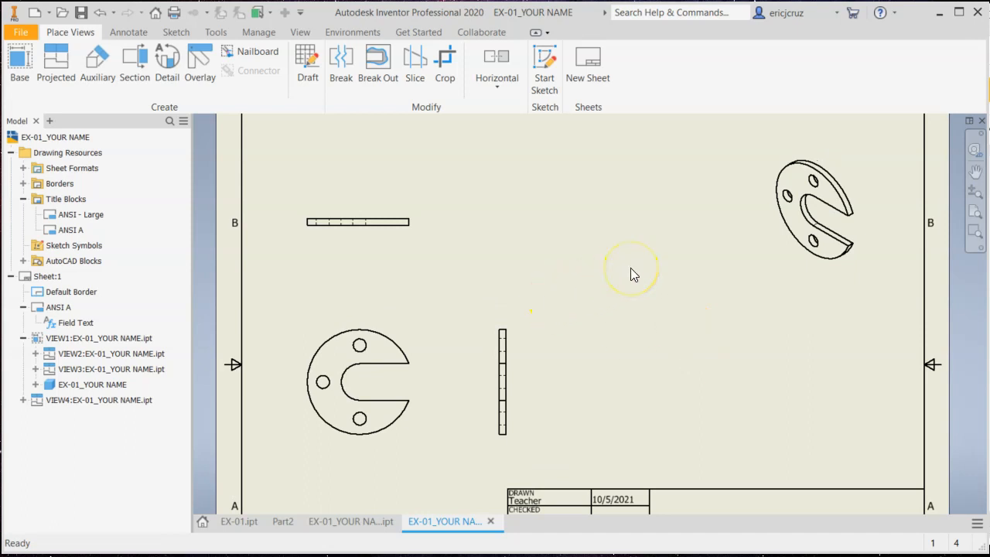
# Add a radius dimension to the outer arc of the front view, placed above and right of the part
pyautogui.click(128, 32)
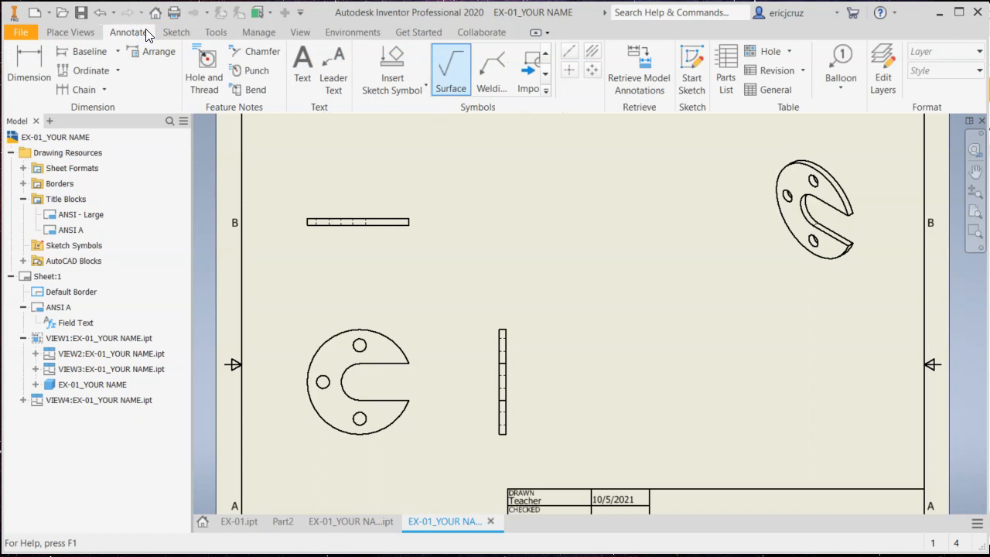
pyautogui.click(35, 72)
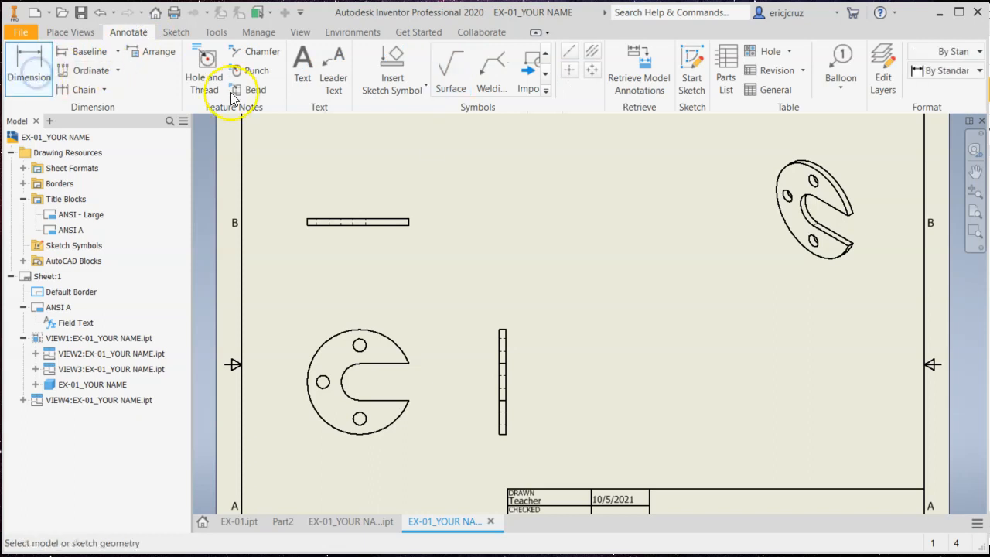
pyautogui.moveTo(541, 240)
pyautogui.mouseDown(button='middle')
pyautogui.moveTo(490, 299)
pyautogui.moveTo(528, 217)
pyautogui.mouseUp(button='middle')
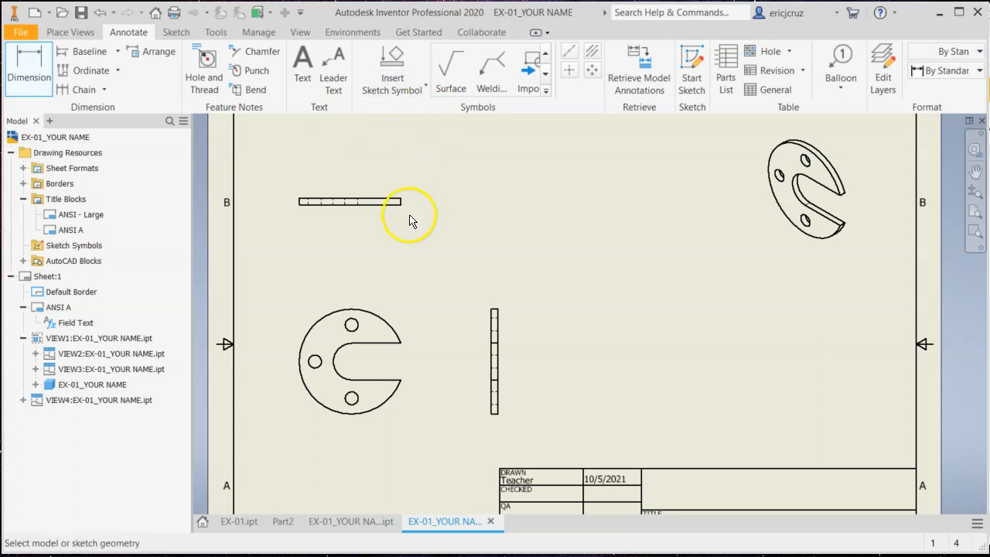
pyautogui.moveTo(330, 316); pyautogui.dragTo(410, 279)
pyautogui.click(410, 277)
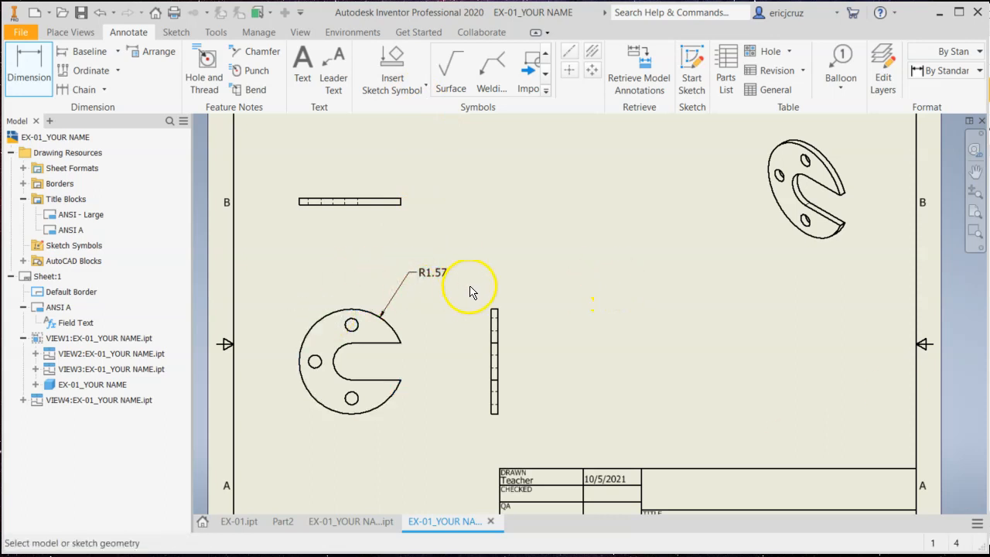
# Open the outer arc's radius dimension for editing, leave it without changes, and delete the dimension
pyautogui.doubleClick(433, 277)
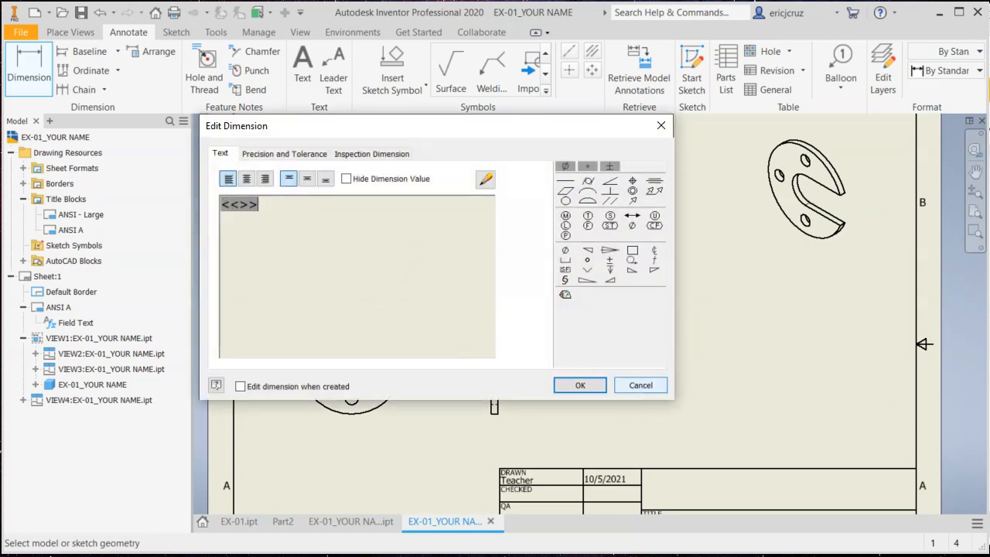
pyautogui.click(640, 385)
pyautogui.doubleClick(428, 273)
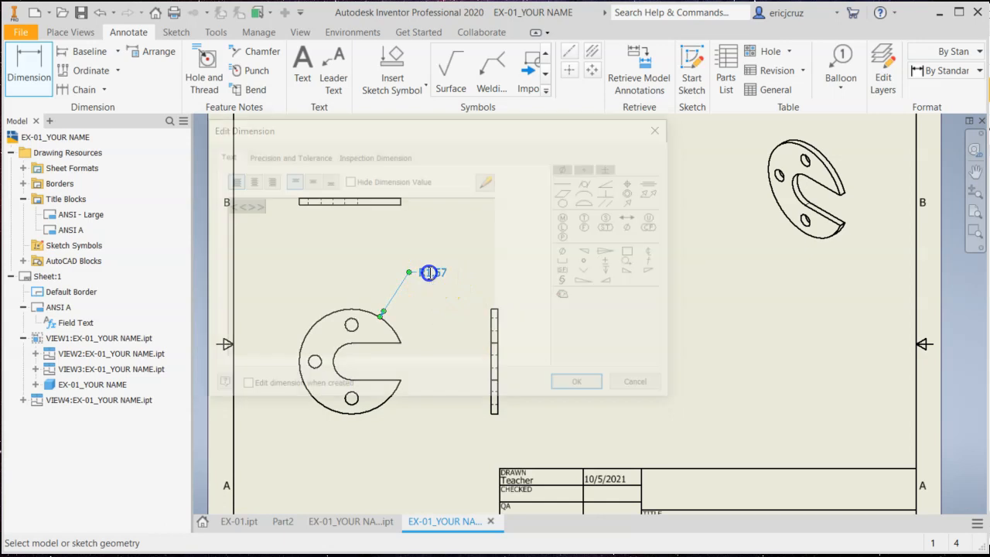
pyautogui.click(623, 384)
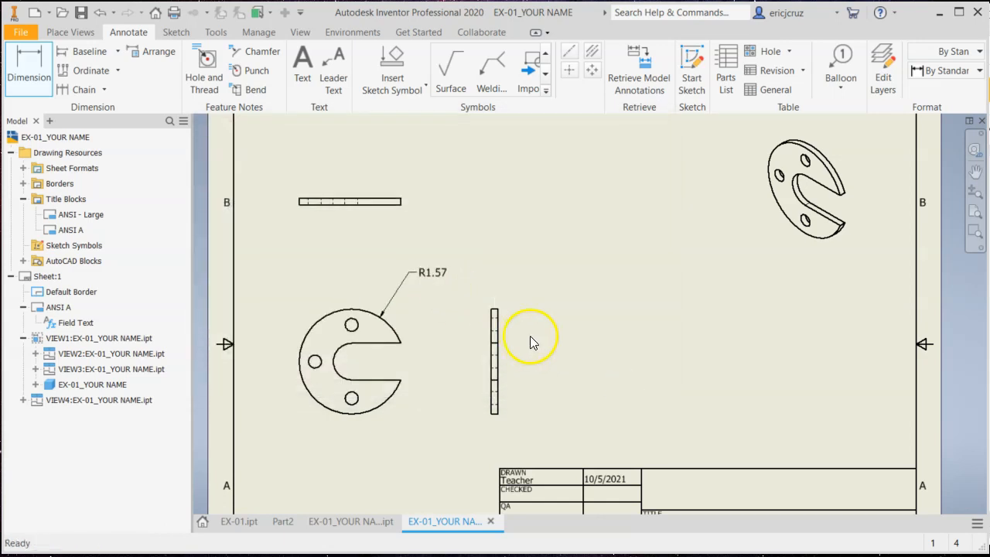
pyautogui.click(440, 275)
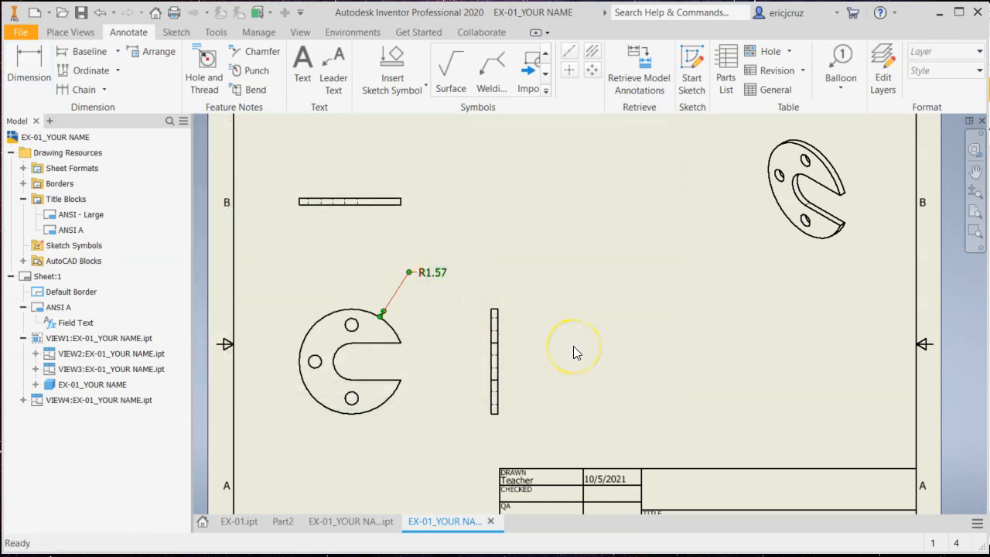
pyautogui.press('Delete')
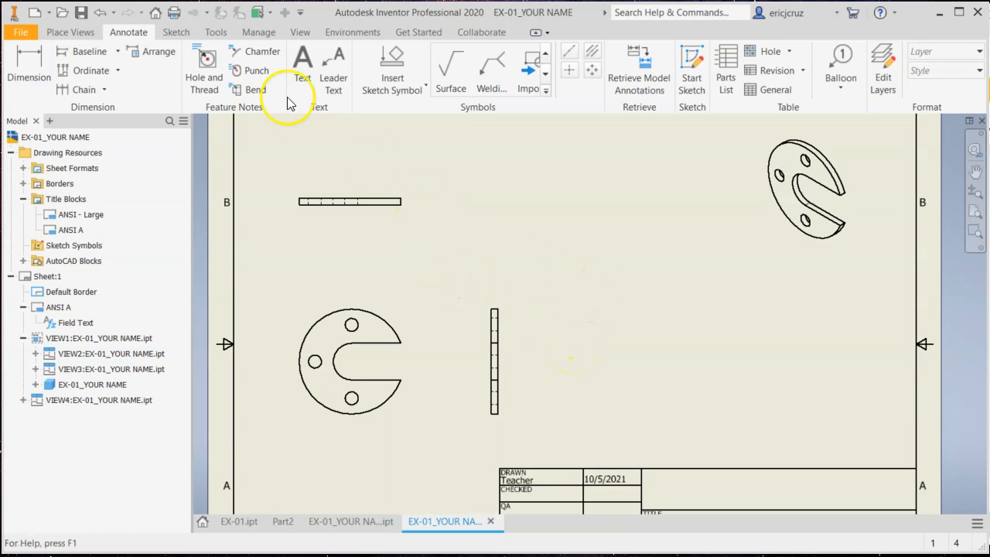
# Set the drawing's active annotation standard to Default Standard (ANSI-mm) in the document settings
pyautogui.click(217, 33)
pyautogui.click(175, 71)
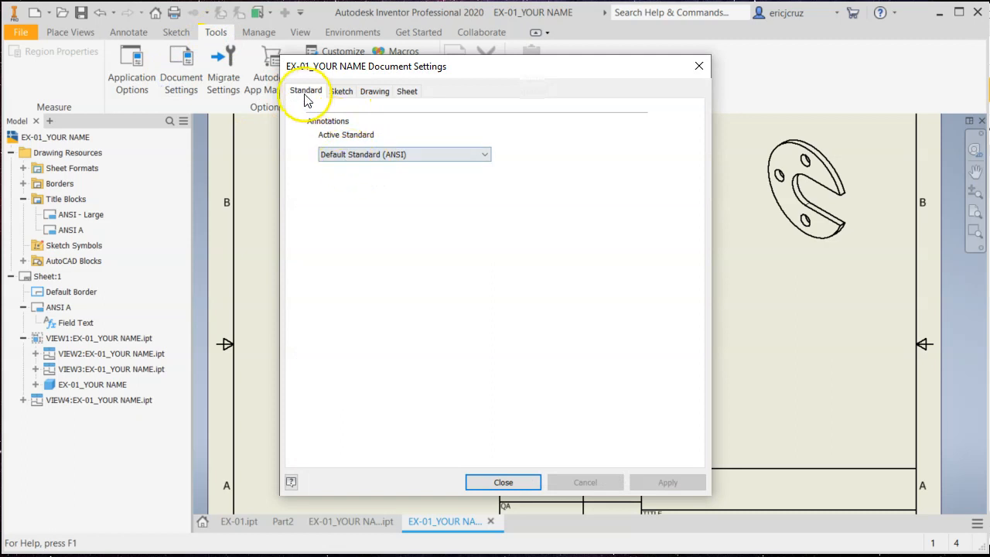
pyautogui.click(352, 155)
pyautogui.click(328, 129)
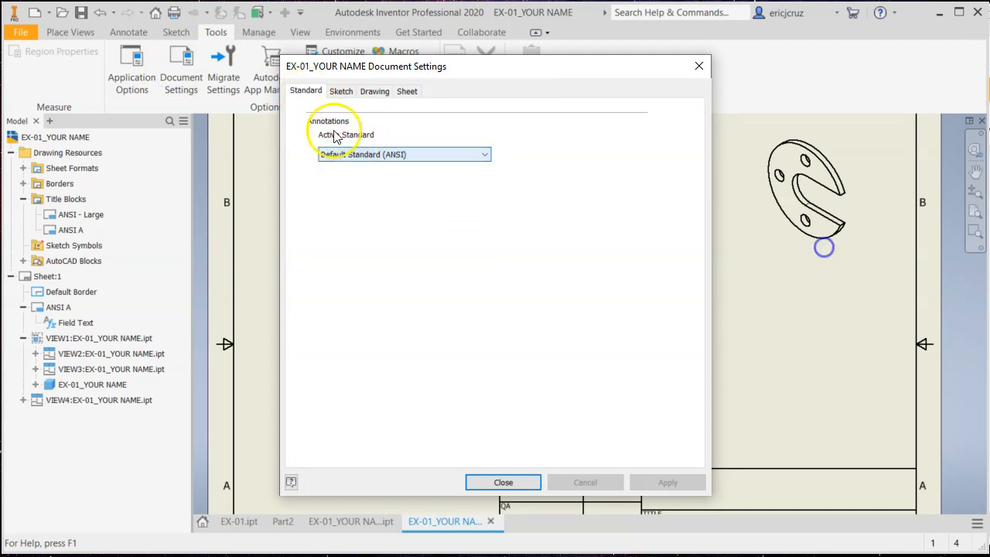
pyautogui.click(346, 154)
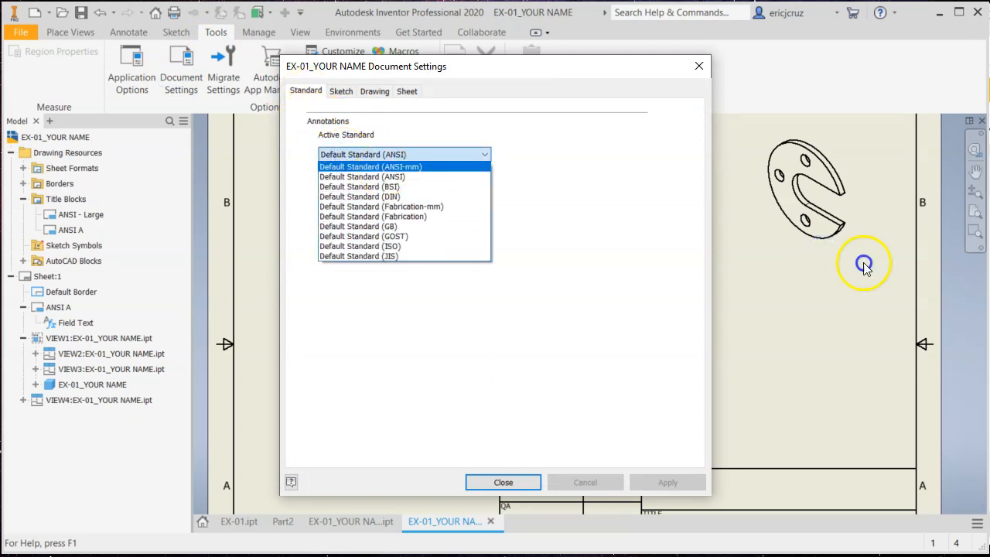
pyautogui.click(353, 166)
pyautogui.click(663, 481)
pyautogui.click(510, 481)
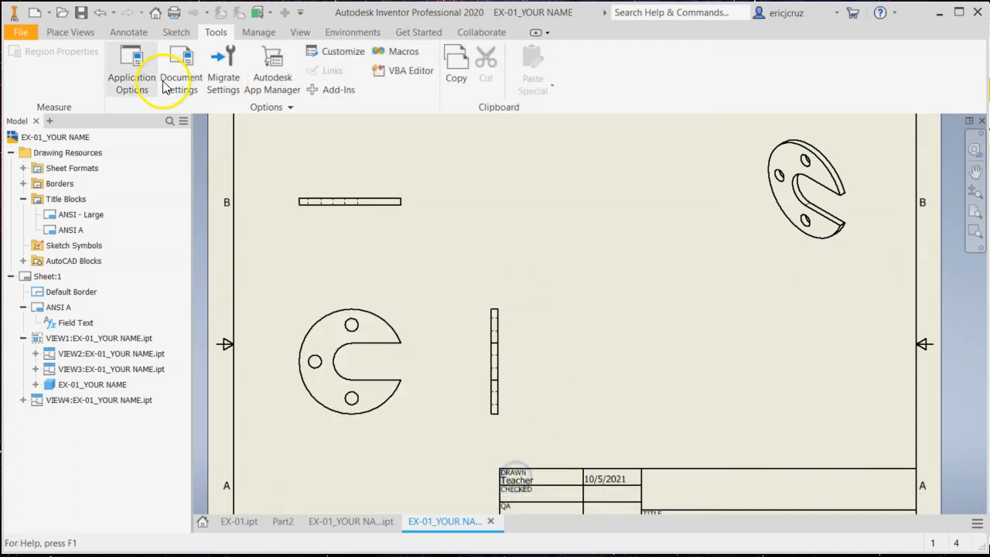
# Dimension the front view's outer arc by its radius again using the millimetre standard
pyautogui.click(72, 34)
pyautogui.click(128, 36)
pyautogui.press('d')
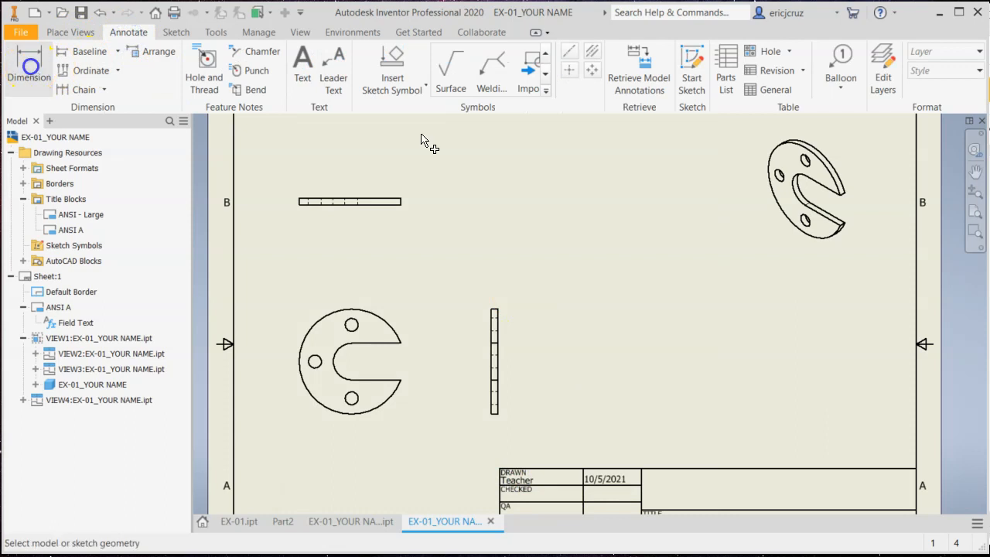
pyautogui.click(379, 314)
pyautogui.click(411, 261)
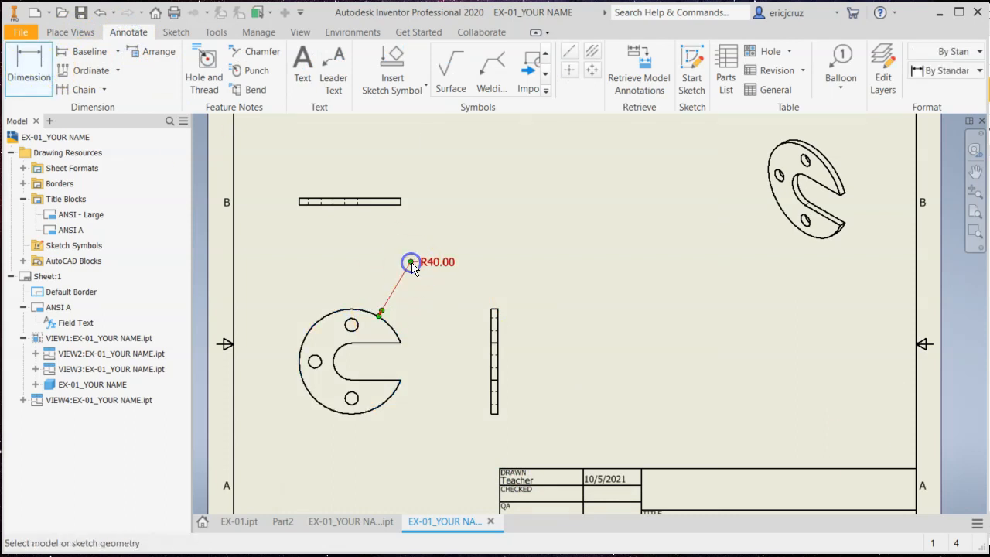
# Check the outer circle's dimension on the EX-01 slide in Google Slides, then return to Inventor and delete the radius dimension
pyautogui.hotkey('alt', 'Tab')
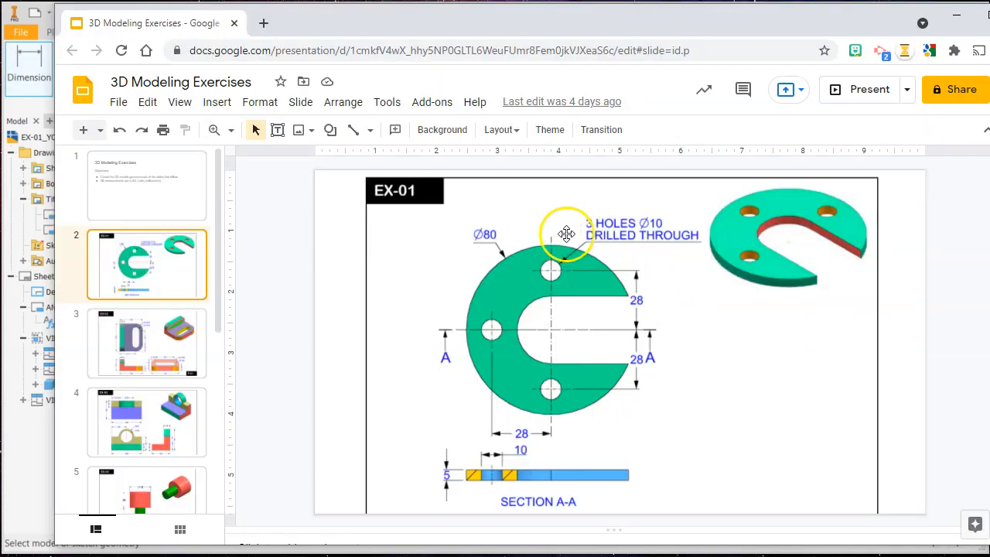
pyautogui.click(29, 452)
pyautogui.doubleClick(430, 266)
pyautogui.click(642, 386)
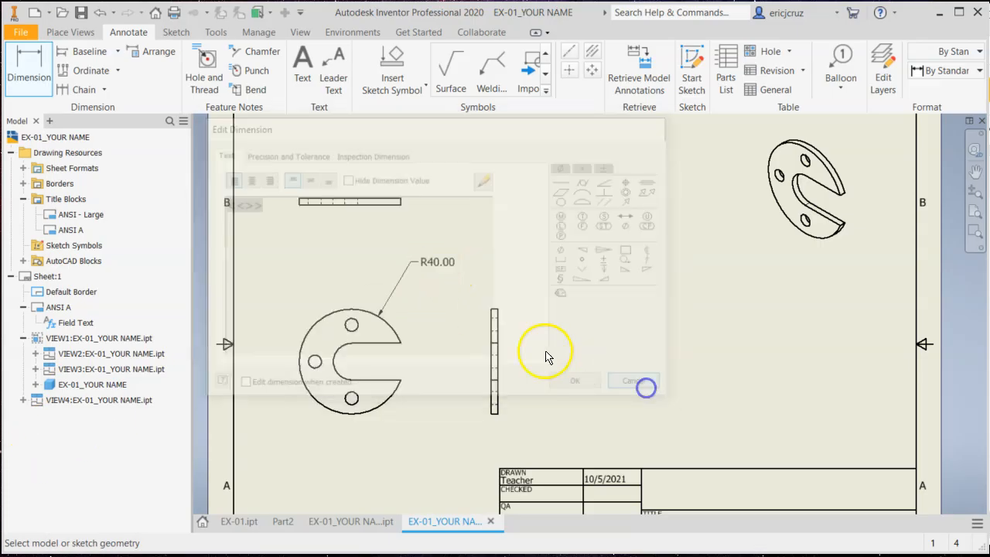
pyautogui.doubleClick(430, 266)
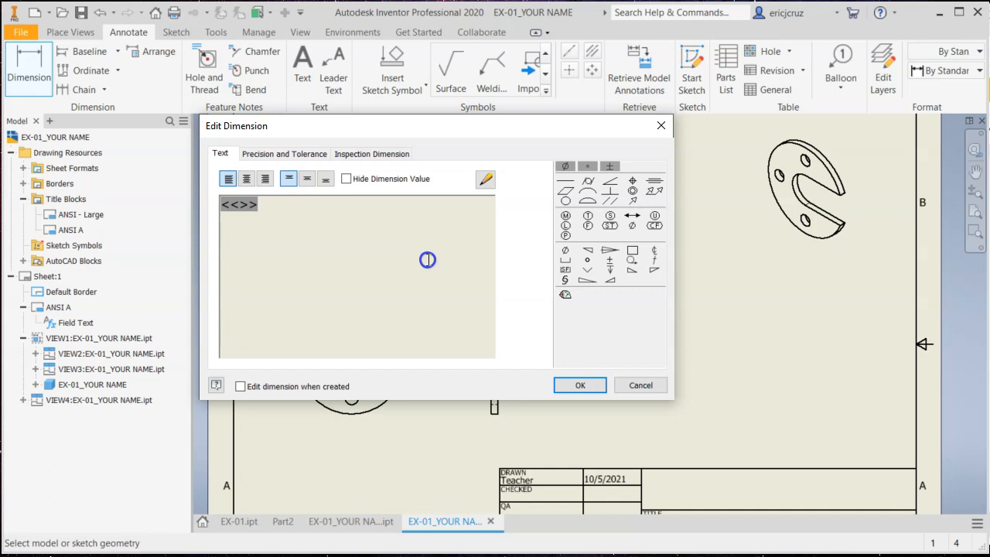
pyautogui.press('Escape')
pyautogui.press('Delete')
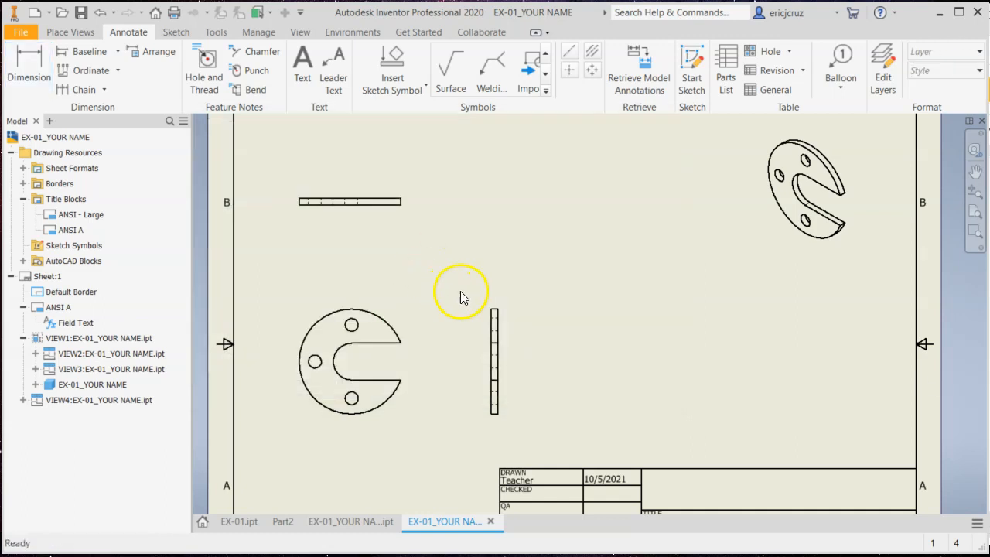
# Dimension the front view's outer arc with the dimension type set to Diameter, placed above and right of the part
pyautogui.click(30, 74)
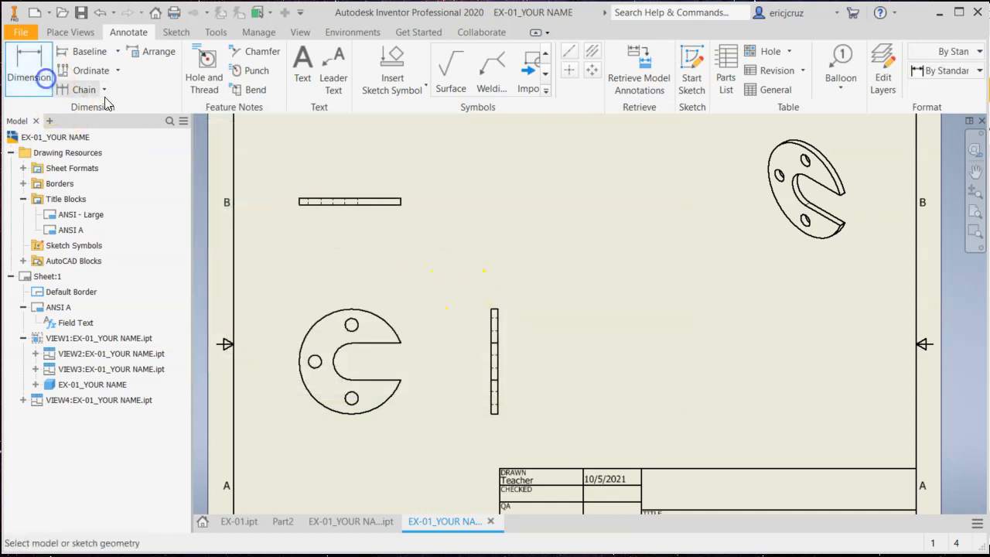
pyautogui.click(374, 313)
pyautogui.click(392, 257)
pyautogui.rightClick(392, 257)
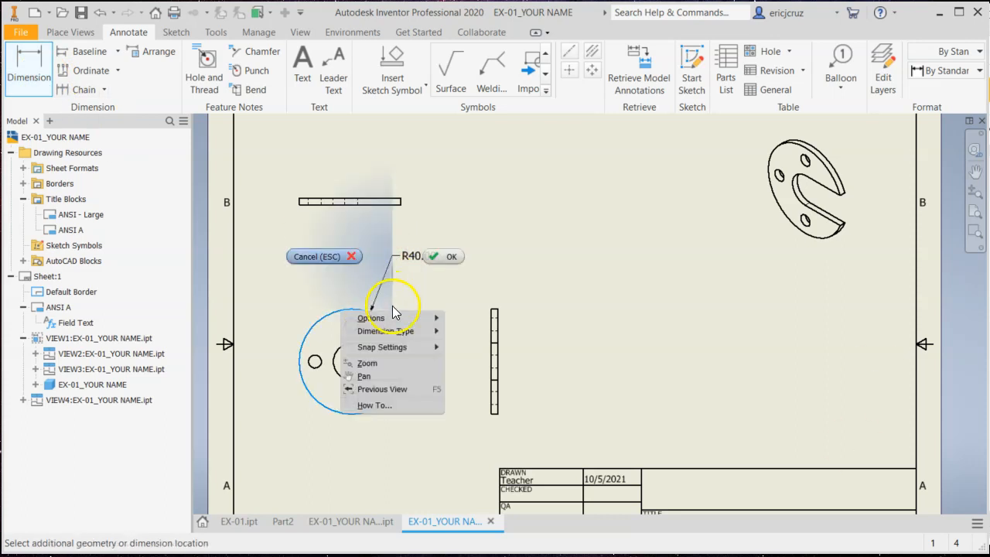
pyautogui.moveTo(399, 330)
pyautogui.click(476, 332)
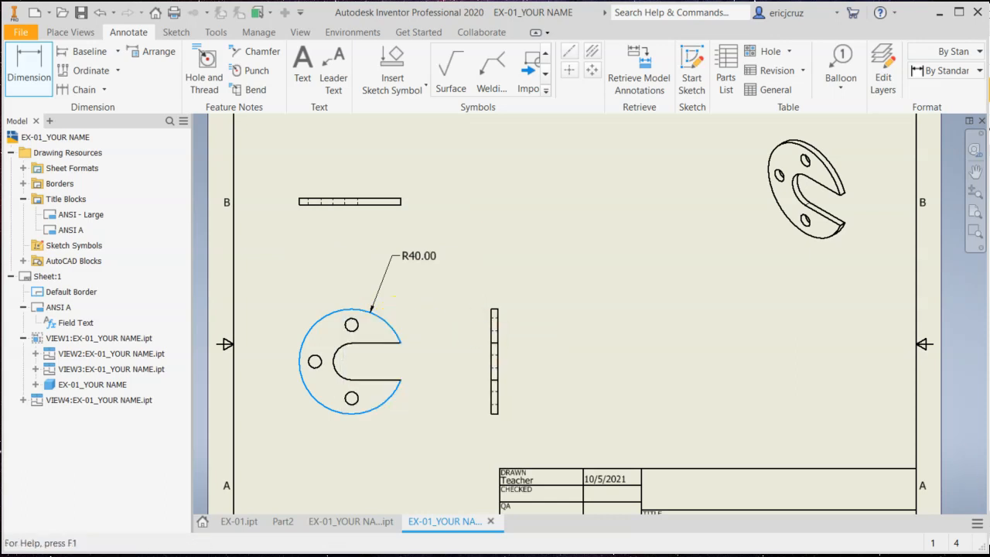
pyautogui.click(403, 274)
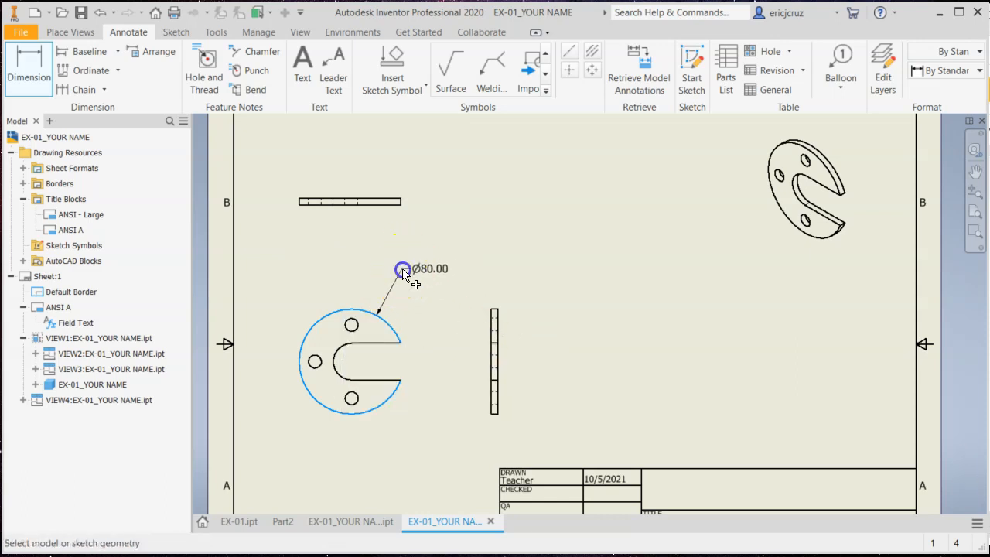
# Add center marks to the front view's slot arc and its three small holes
pyautogui.moveTo(458, 324)
pyautogui.mouseDown(button='middle')
pyautogui.moveTo(453, 296)
pyautogui.moveTo(519, 243)
pyautogui.mouseUp(button='middle')
pyautogui.scroll(-3, 362, 295)
pyautogui.click(417, 265)
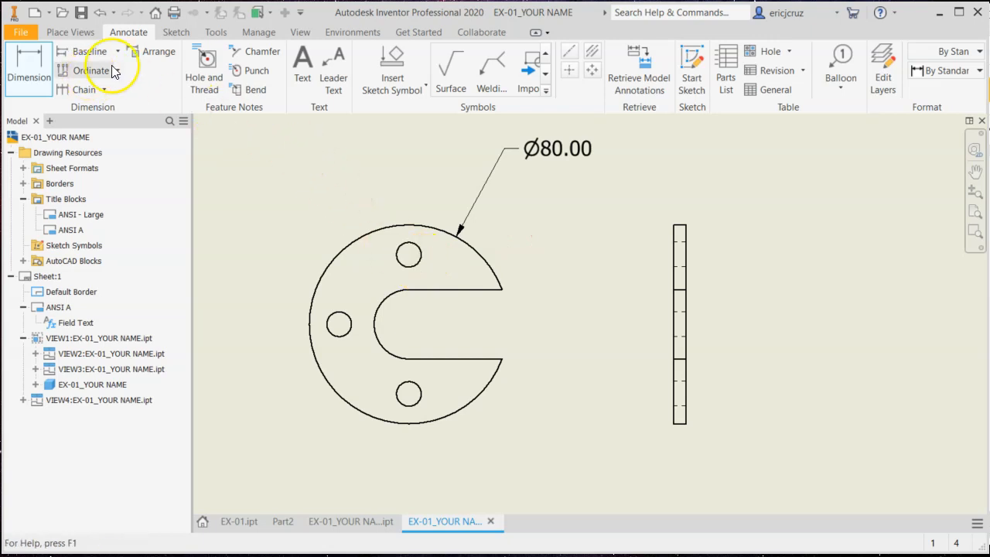
pyautogui.click(569, 70)
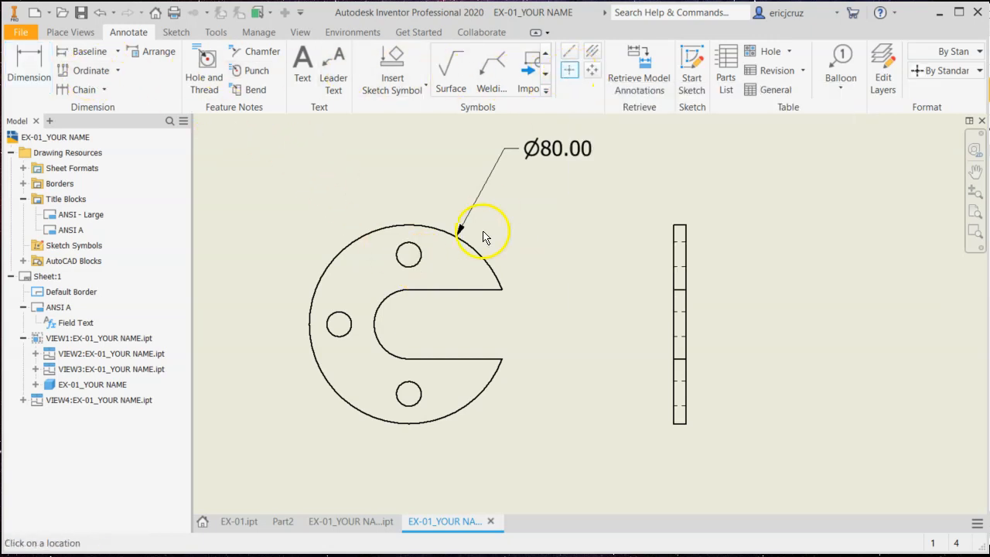
pyautogui.click(396, 293)
pyautogui.click(408, 255)
pyautogui.click(338, 324)
pyautogui.click(420, 385)
pyautogui.scroll(3, 482, 303)
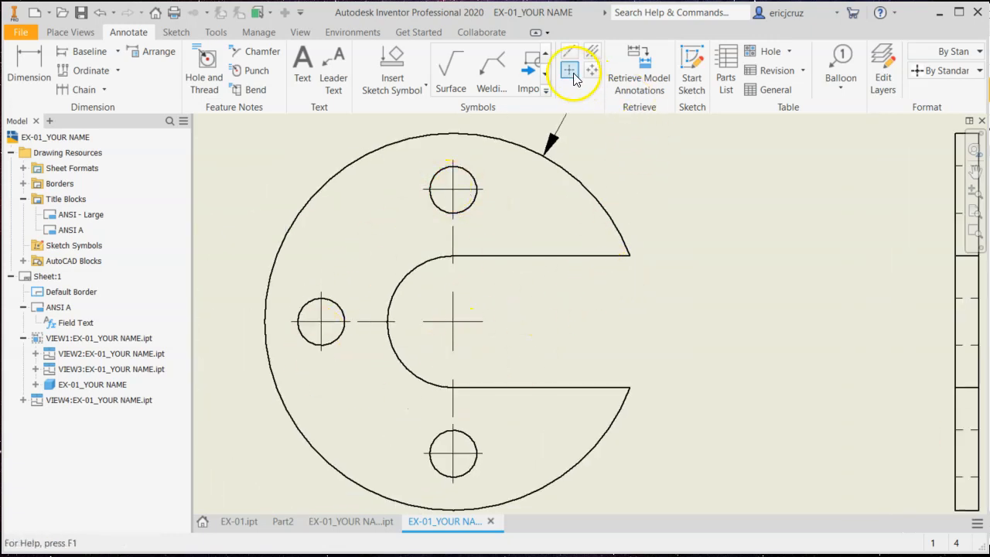
# Open the drawing's iProperties summary and set the title to EX-01
pyautogui.scroll(-3, 510, 334)
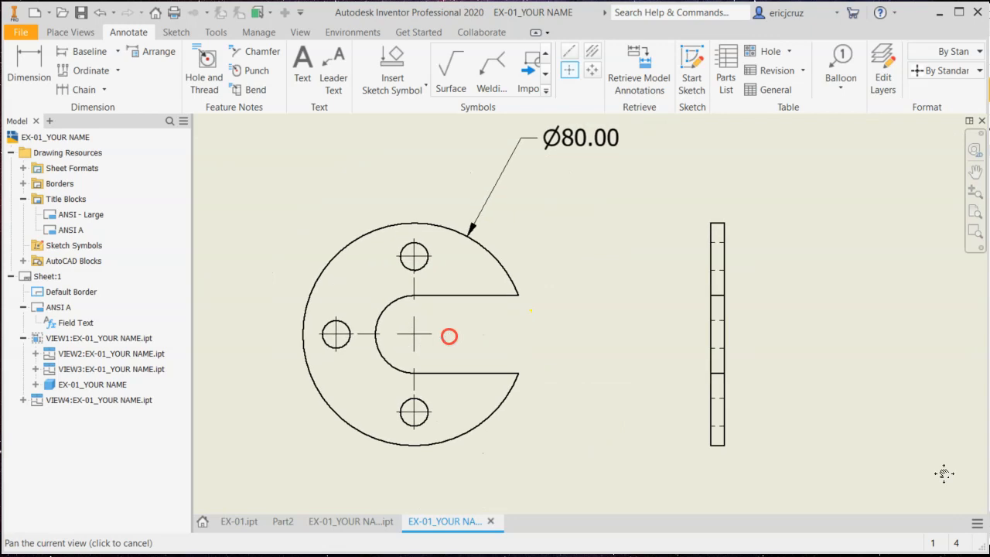
pyautogui.scroll(-3, 464, 311)
pyautogui.moveTo(552, 274)
pyautogui.mouseDown(button='middle')
pyautogui.moveTo(463, 311)
pyautogui.moveTo(425, 288)
pyautogui.moveTo(399, 350)
pyautogui.mouseUp(button='middle')
pyautogui.scroll(-3, 399, 352)
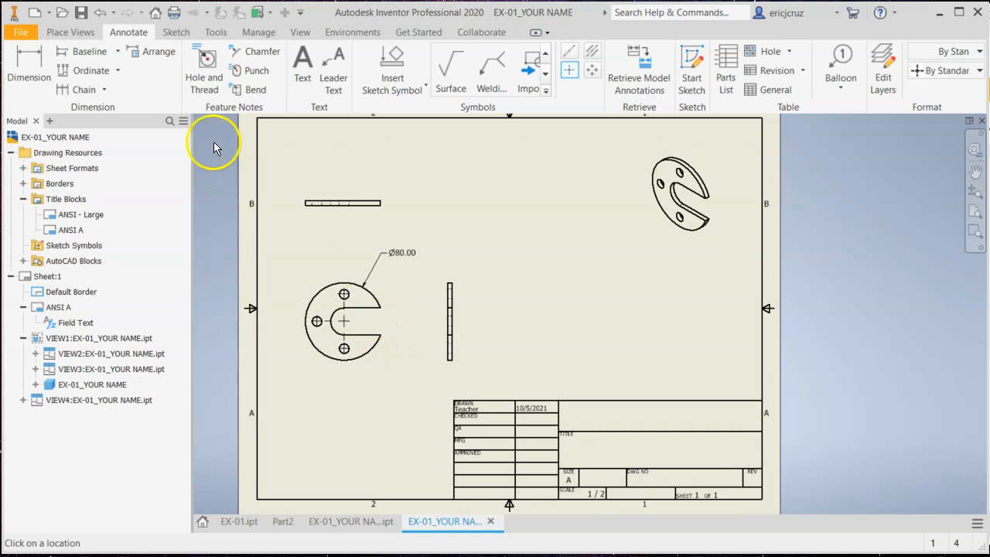
pyautogui.scroll(4, 396, 315)
pyautogui.scroll(-3, 381, 306)
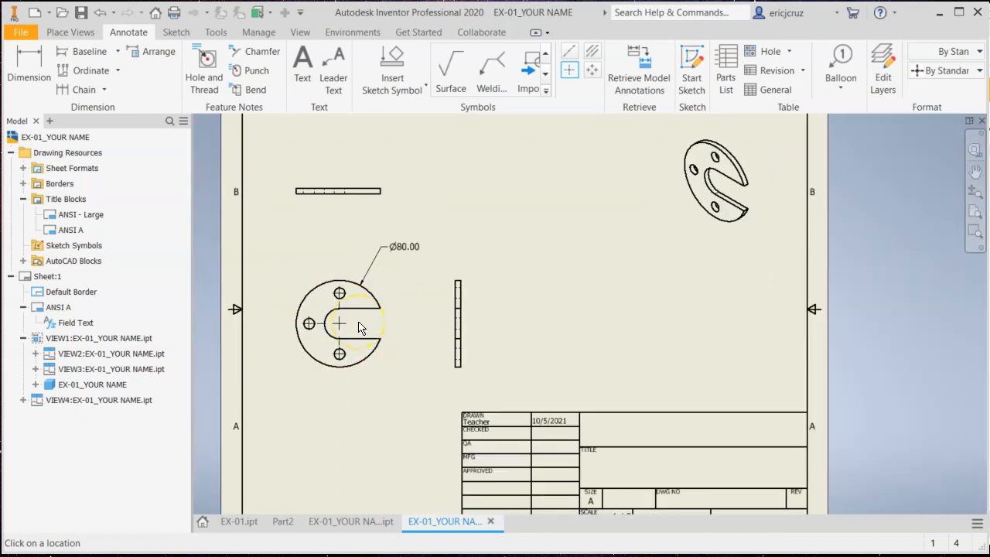
pyautogui.click(21, 32)
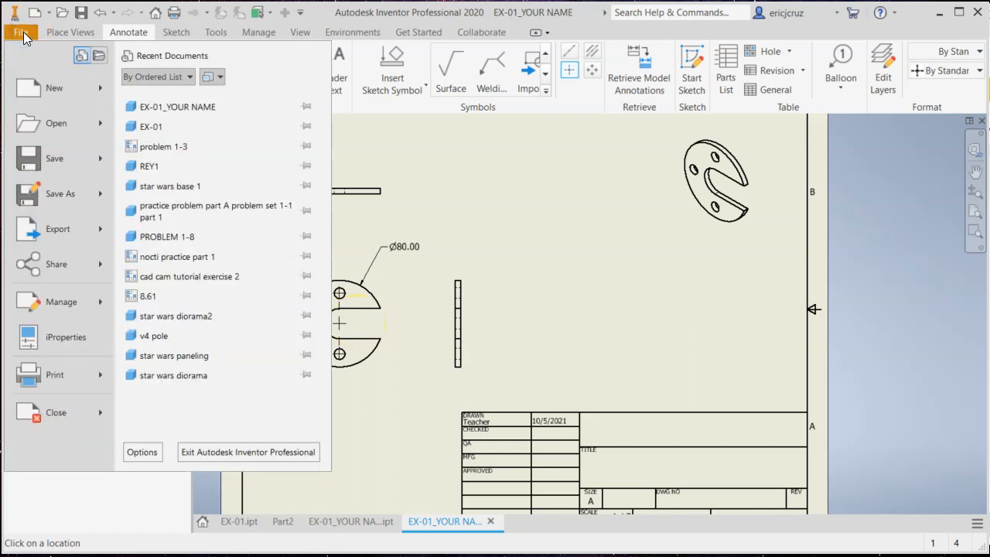
pyautogui.click(81, 337)
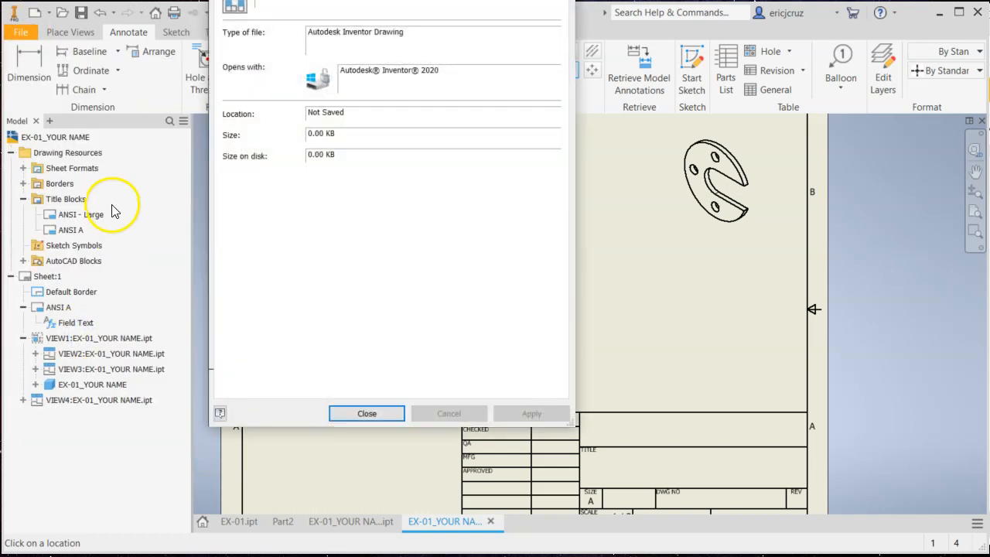
pyautogui.moveTo(290, 2); pyautogui.dragTo(330, 56)
pyautogui.click(325, 79)
pyautogui.click(370, 100)
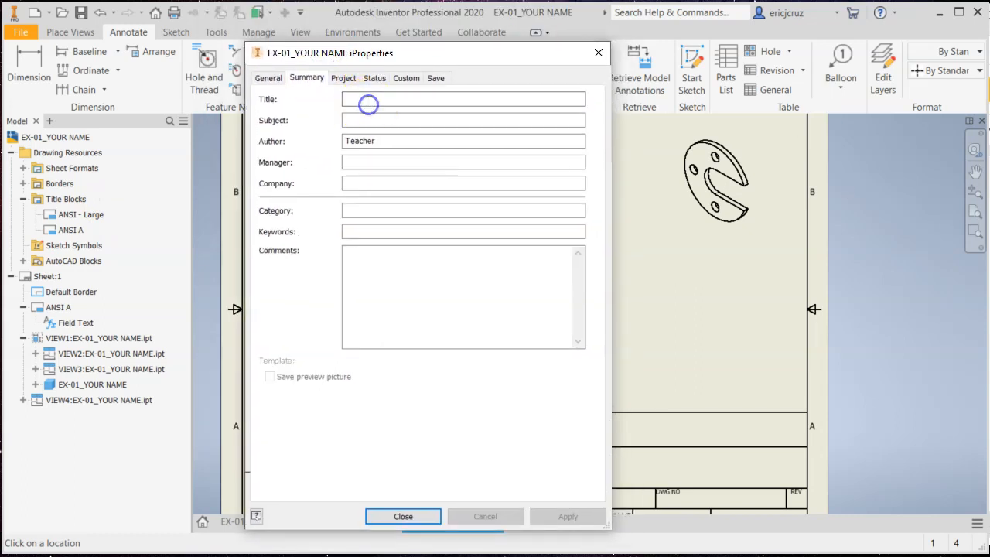
pyautogui.write('EX-01')
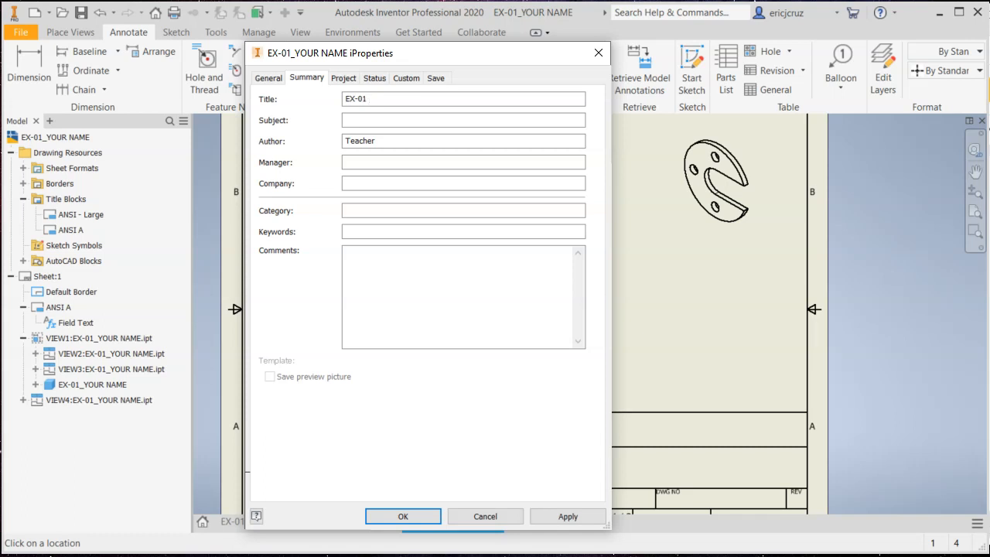
# Set the author to YOUR NAME and the company to KHS ENGINEERING, and apply the drawing properties
pyautogui.doubleClick(358, 141)
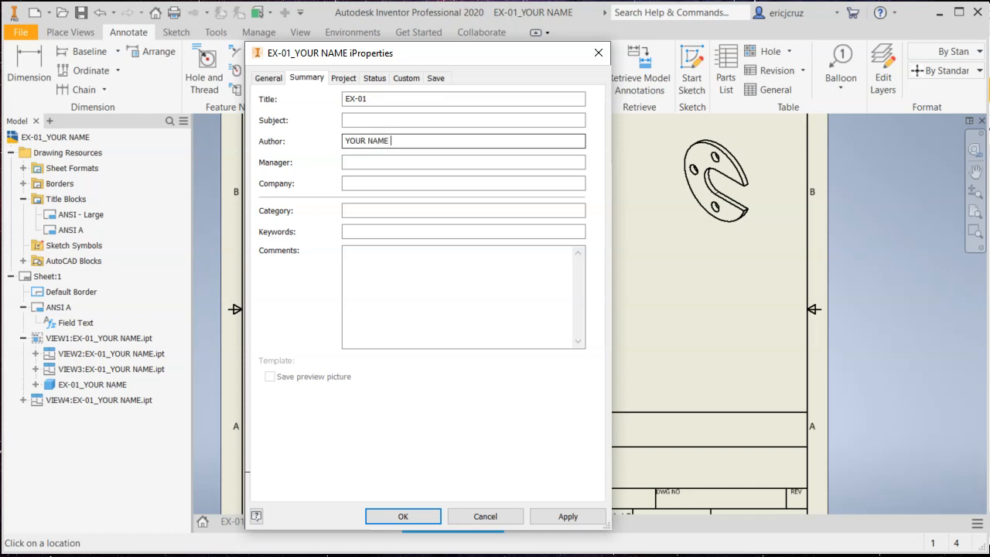
pyautogui.click(379, 183)
pyautogui.write('KHS ENGINEERING')
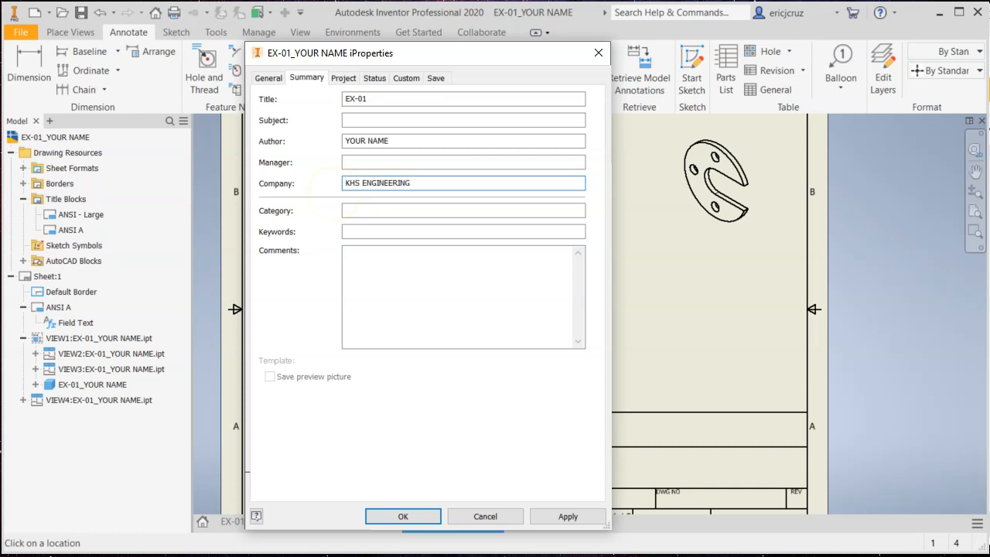
pyautogui.click(374, 119)
pyautogui.click(567, 516)
pyautogui.click(407, 517)
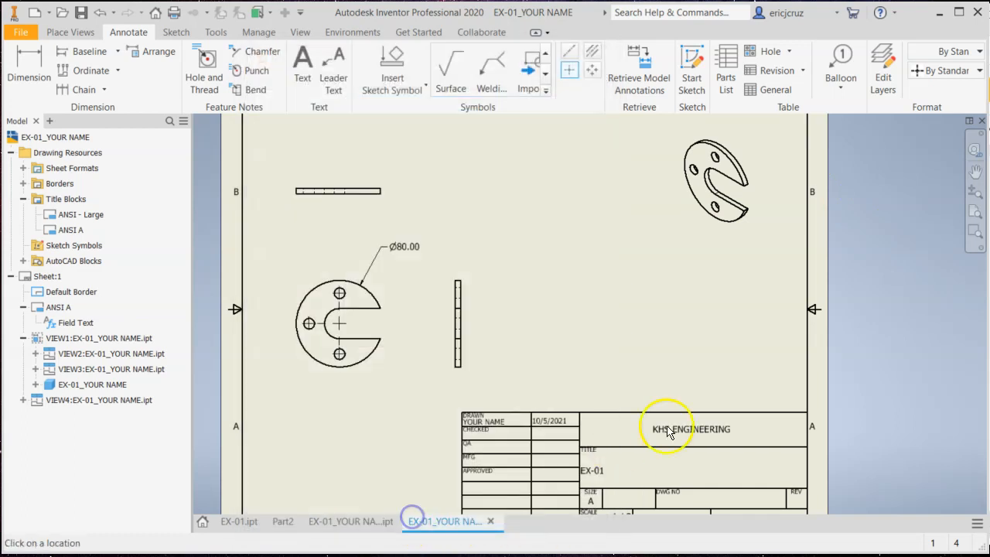
# Examine the title block's drawn-by, company and title entries, and review the whole sheet
pyautogui.scroll(4, 634, 309)
pyautogui.scroll(-5, 649, 296)
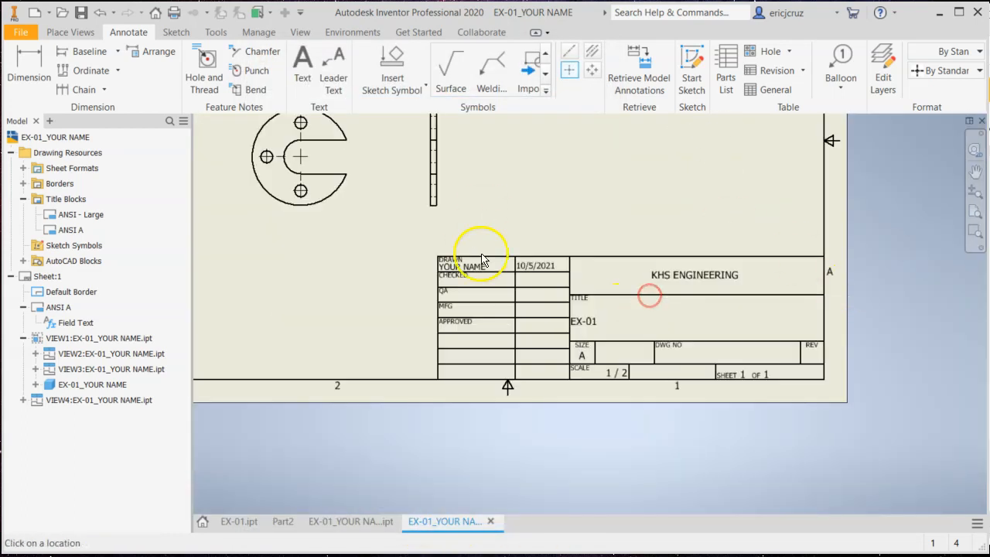
pyautogui.scroll(6, 594, 312)
pyautogui.moveTo(653, 329); pyautogui.dragTo(593, 333, button='middle')
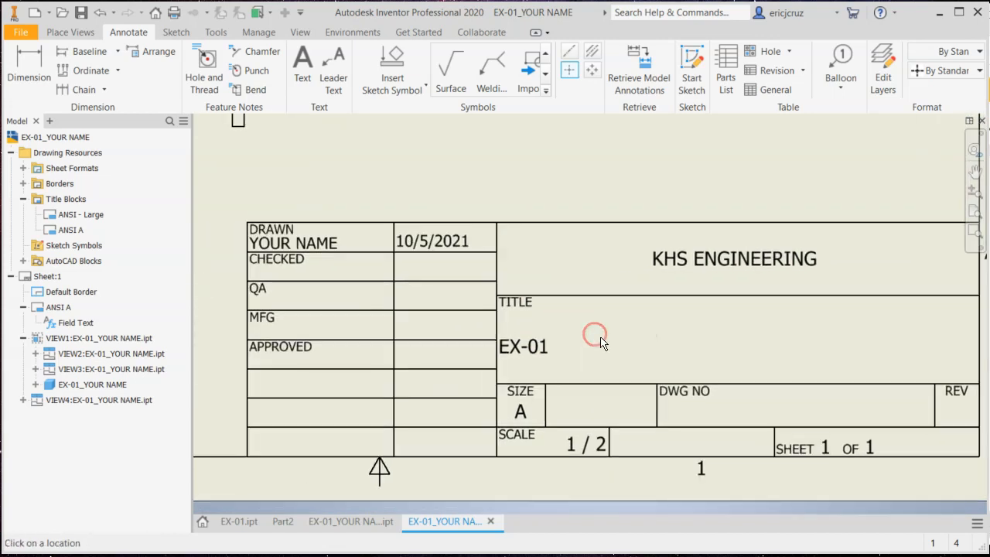
pyautogui.scroll(-3, 592, 334)
pyautogui.moveTo(565, 261); pyautogui.dragTo(632, 375, button='middle')
pyautogui.scroll(-4, 633, 375)
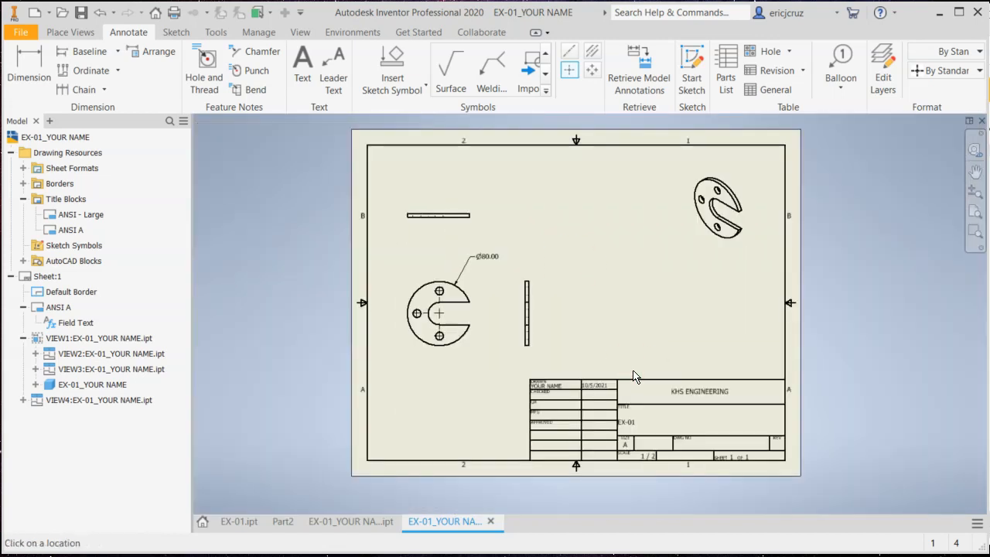
# Bring up the export formats for the drawing, including PDF
pyautogui.click(20, 32)
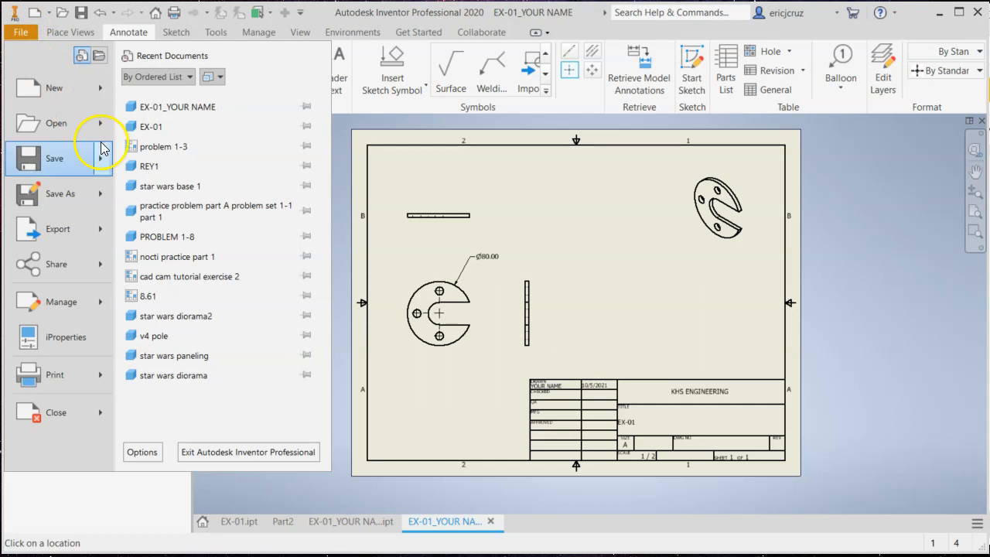
pyautogui.moveTo(62, 221)
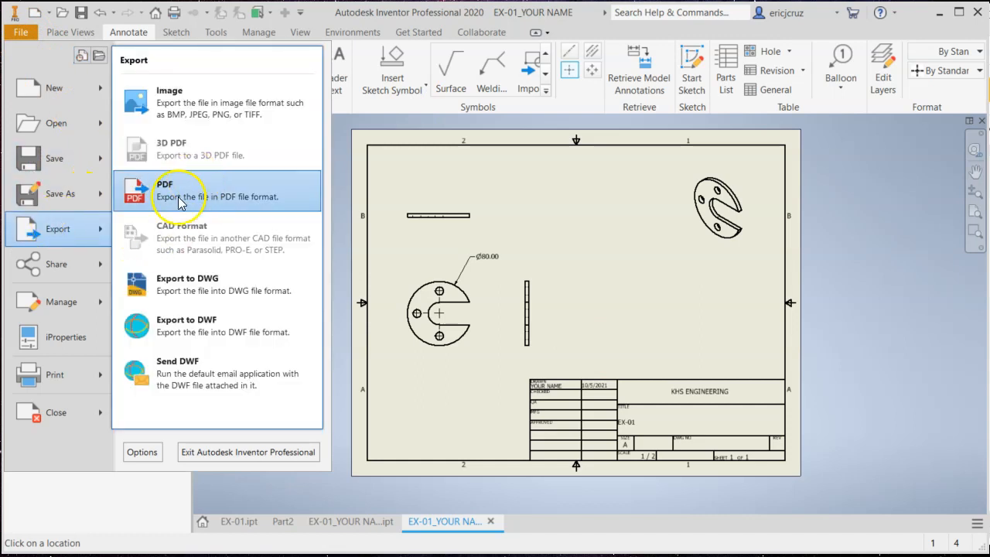